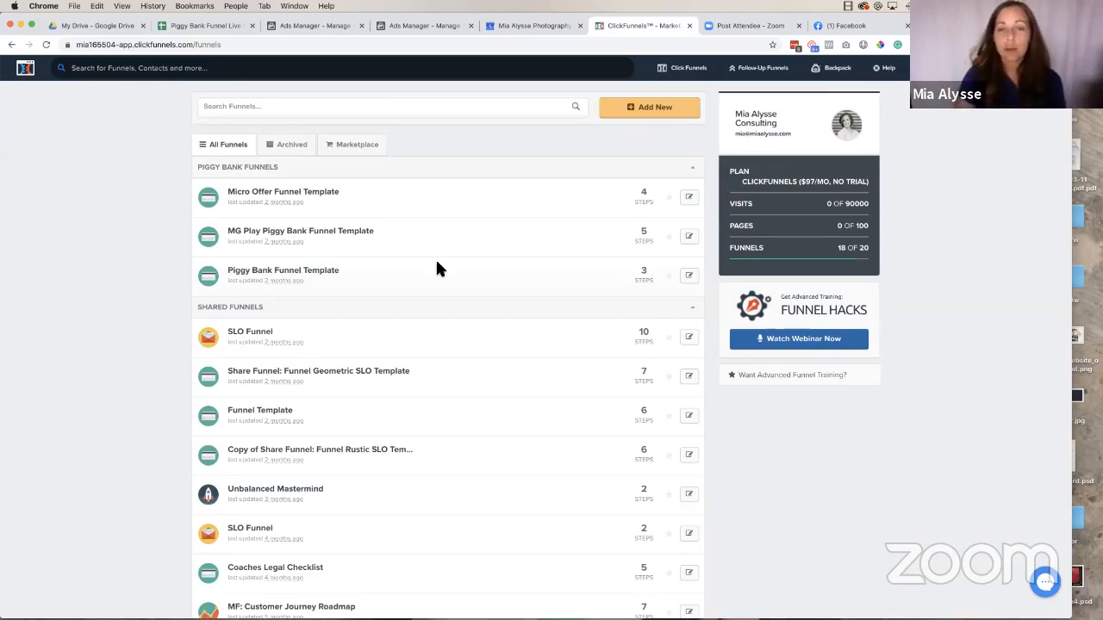
Create a custom funnel from scratch with the classic funnel builder and name it "Micro Offer Members Area"
left_click(652, 114)
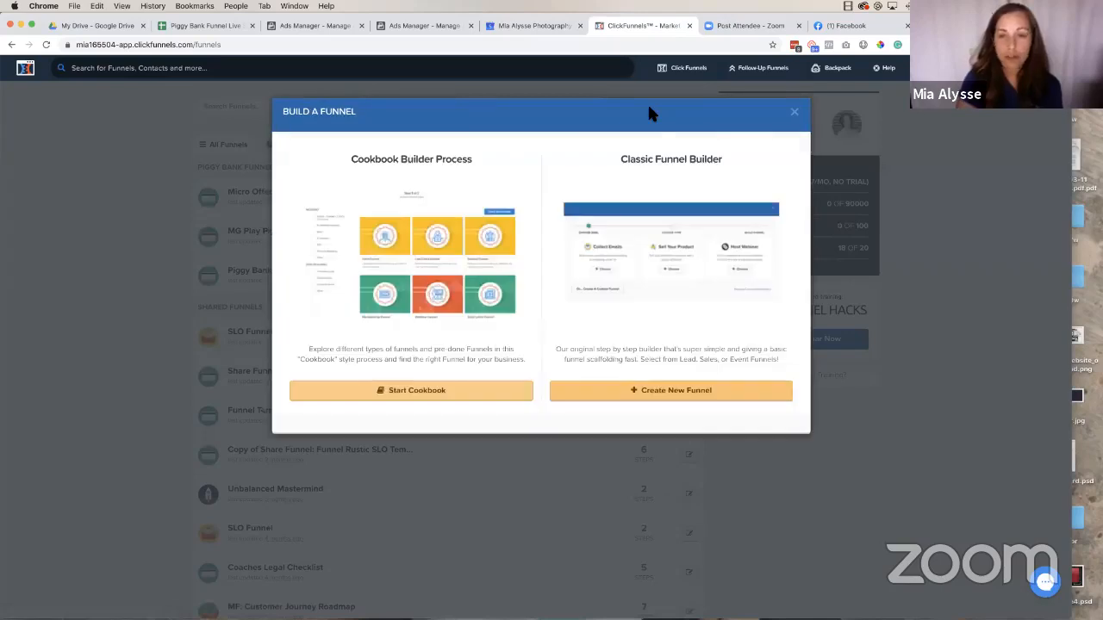
left_click(673, 397)
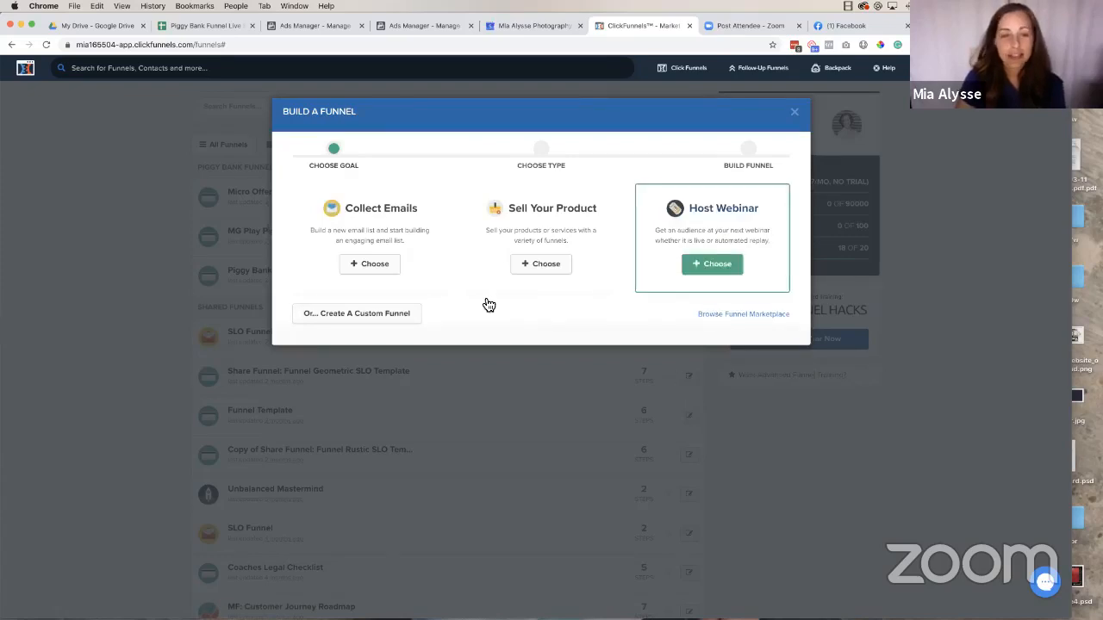
left_click(373, 315)
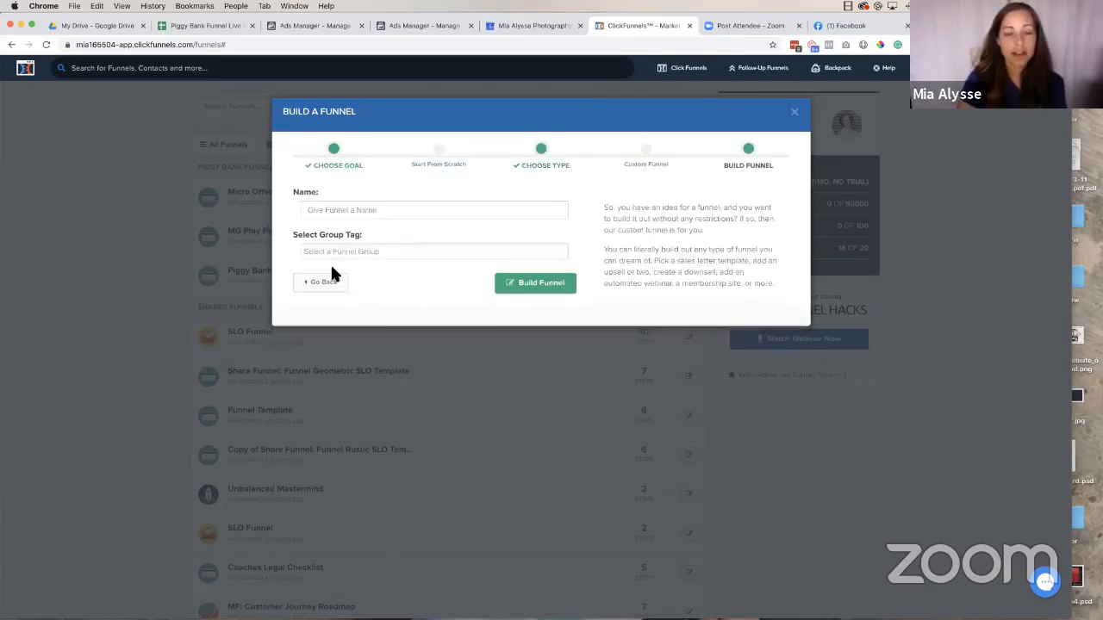
left_click(344, 211)
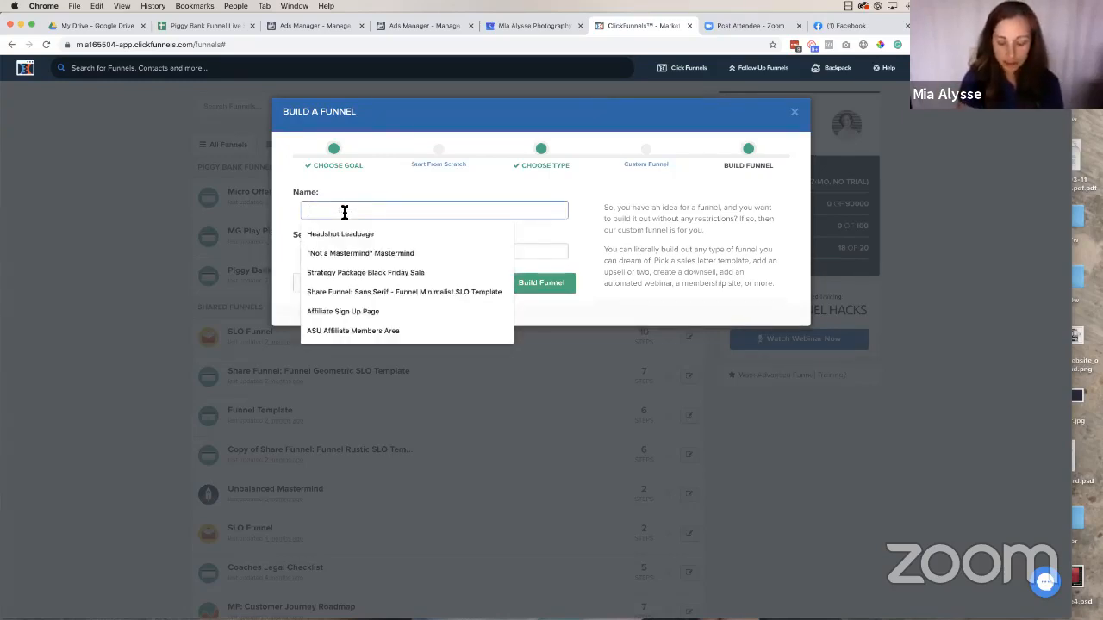
type("Micro Offer")
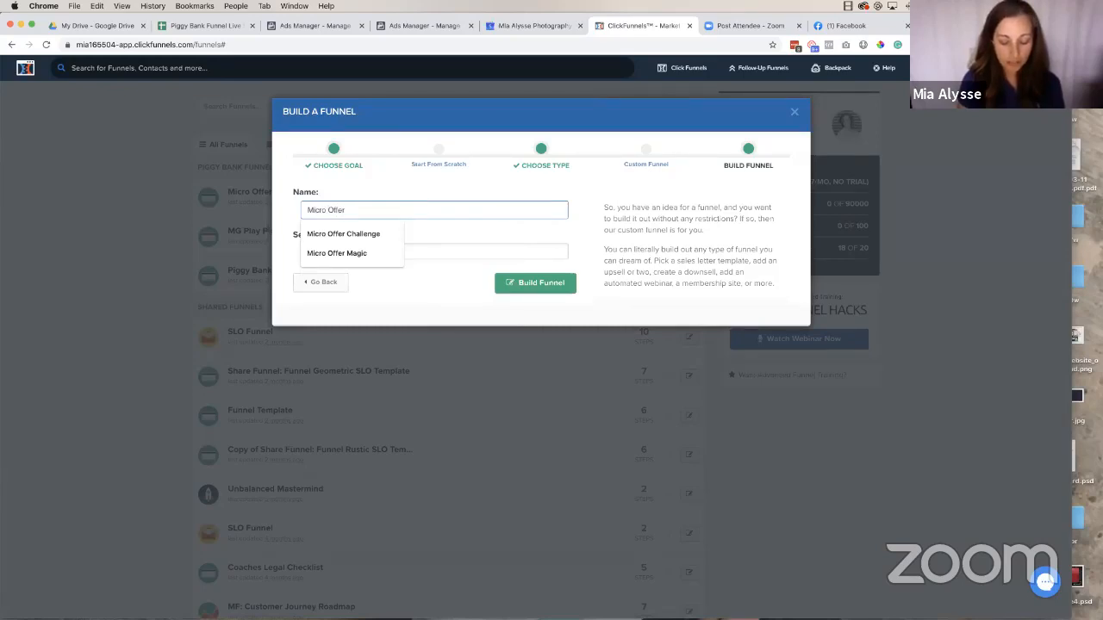
type(" Members A")
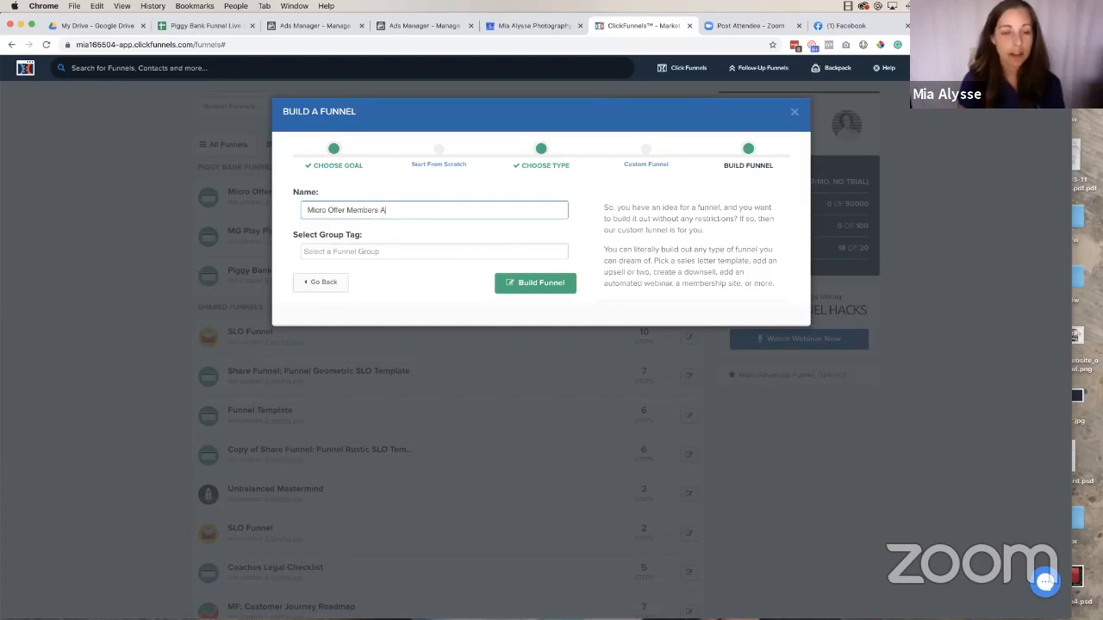
type("rea")
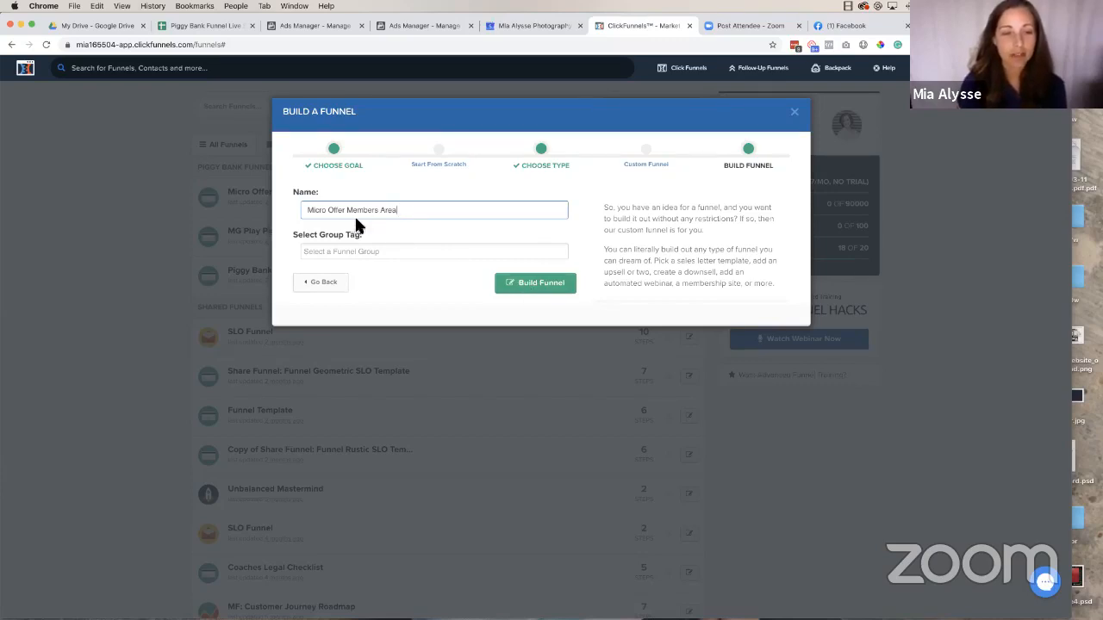
left_click(524, 291)
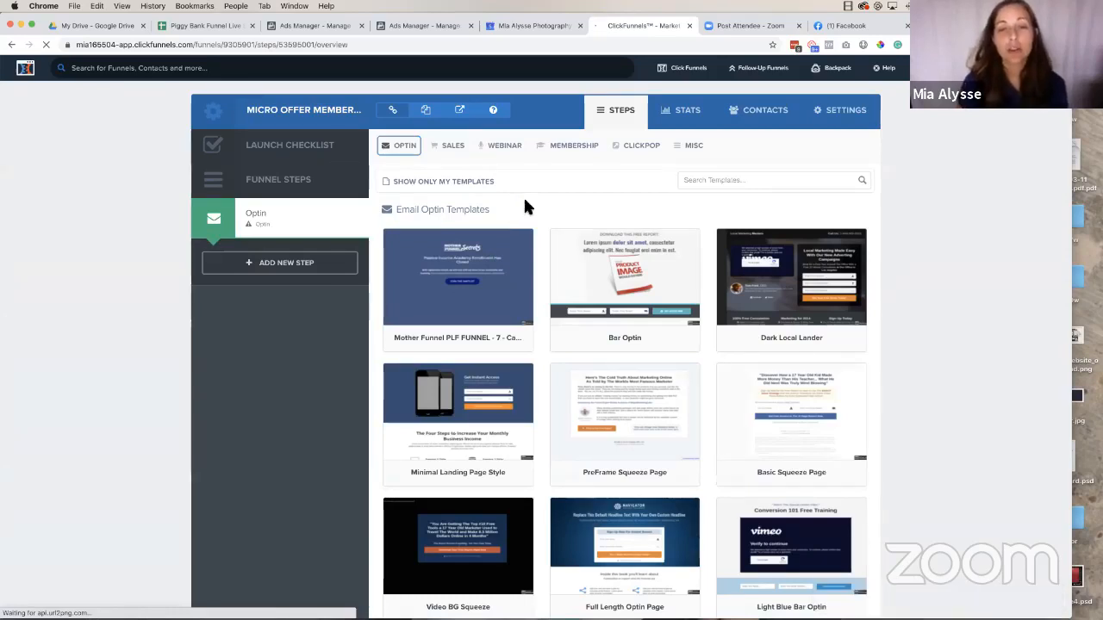
Apply the Simple Member Access template from the member access templates to the funnel's Optin step
left_click(575, 146)
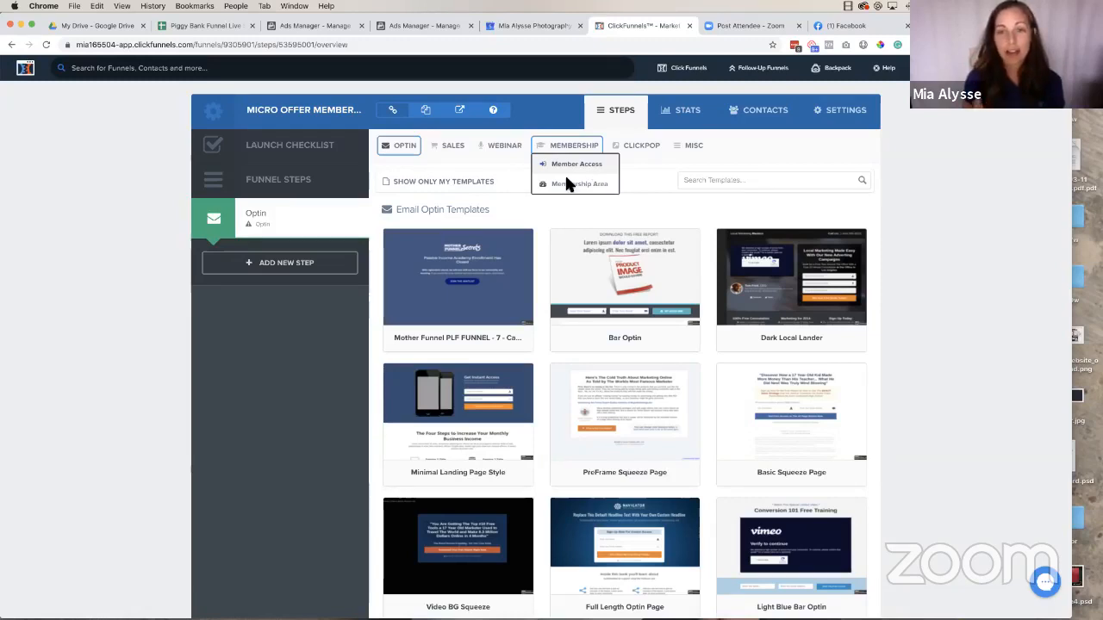
left_click(565, 166)
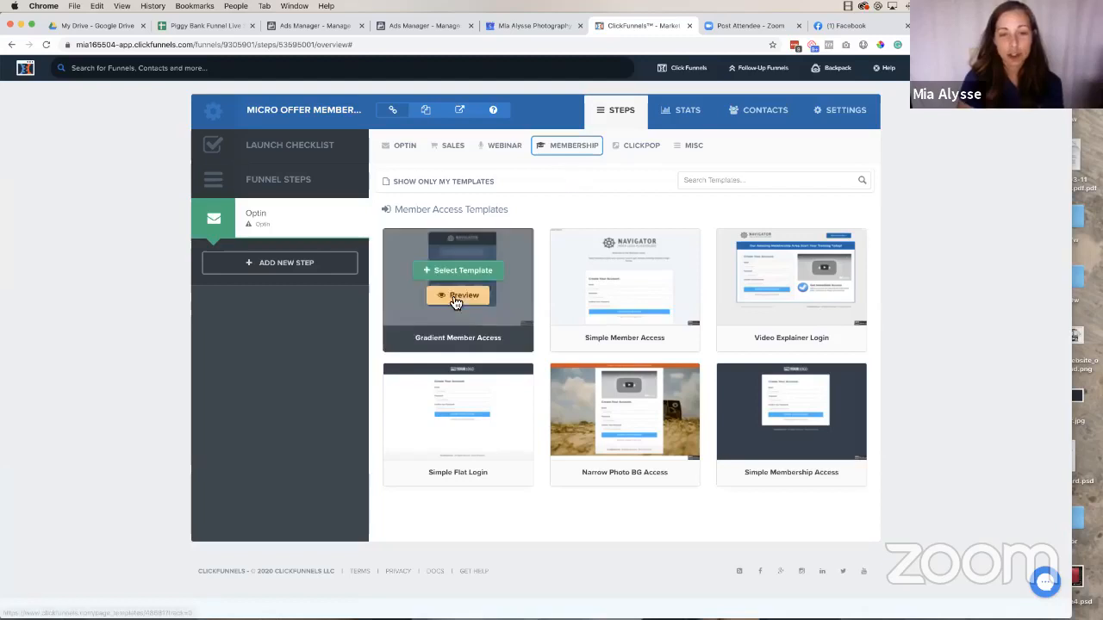
mouse_move(638, 305)
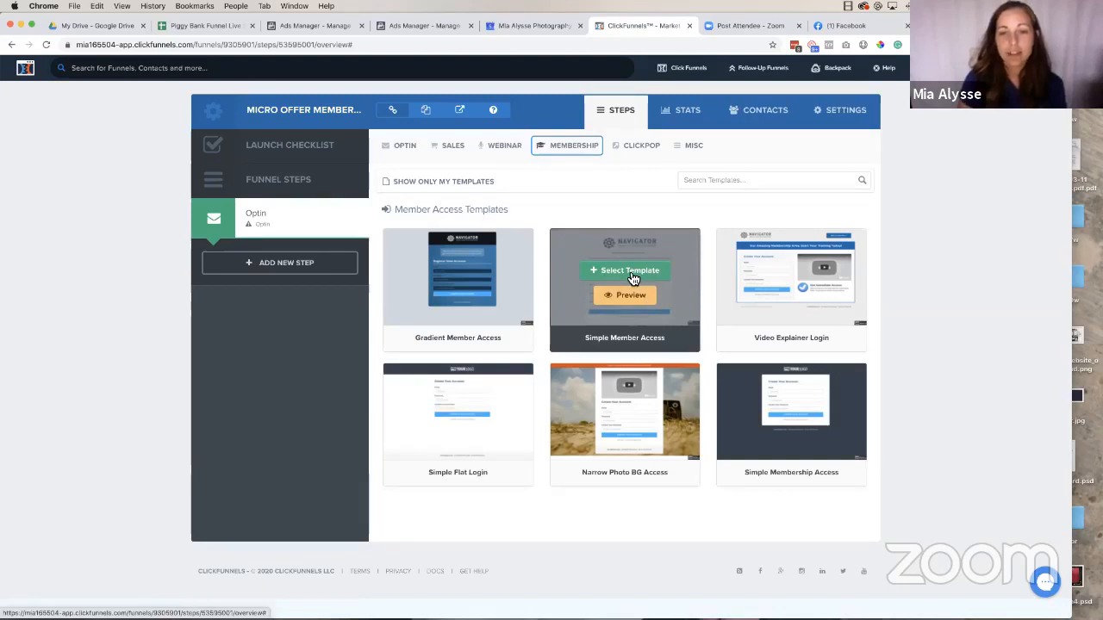
left_click(631, 276)
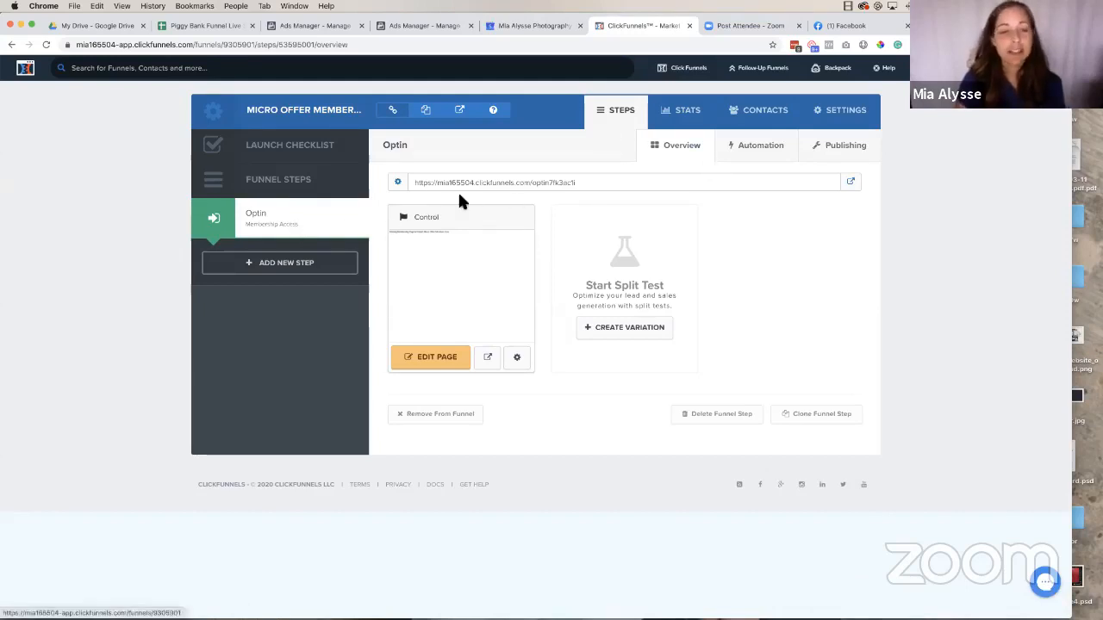
Add a new funnel step named "Members Area", leaving its path blank
left_click(272, 265)
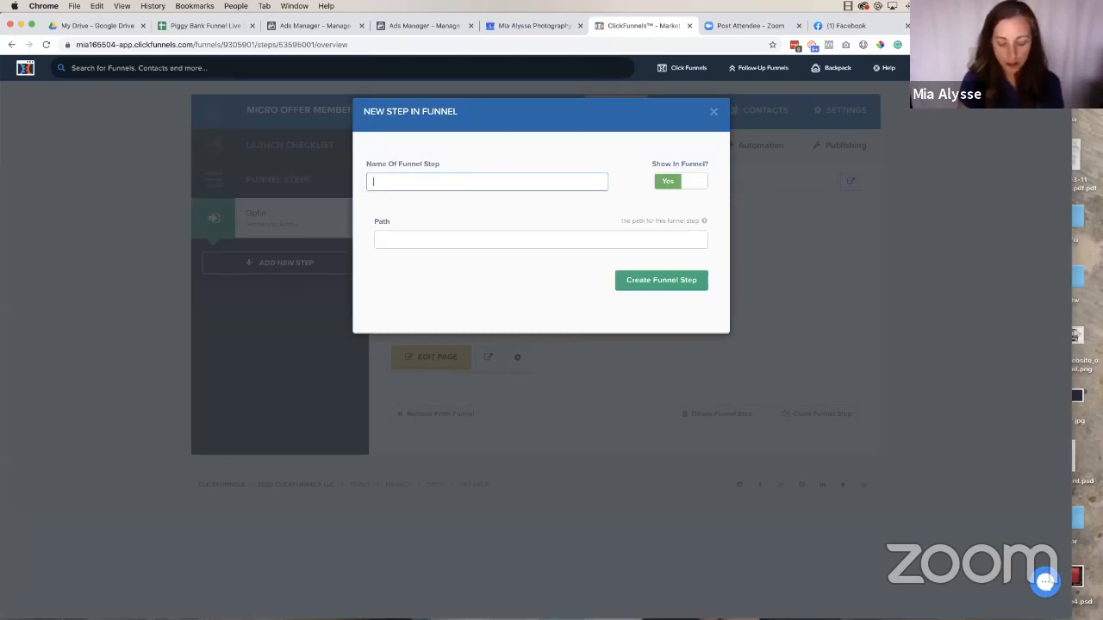
type("Members Are")
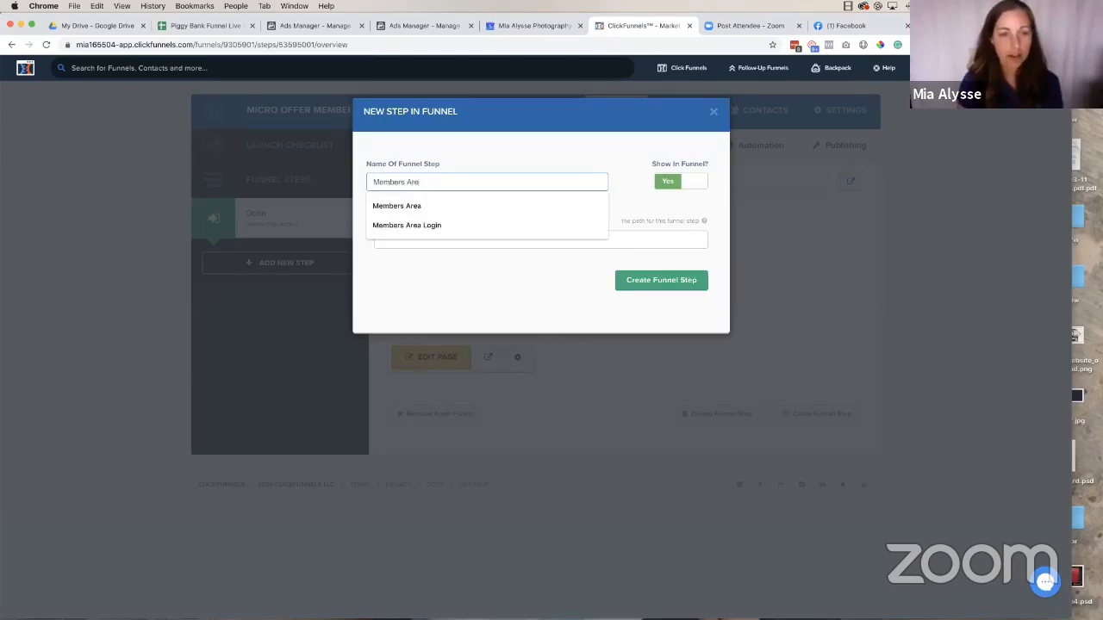
type("a")
left_click(440, 206)
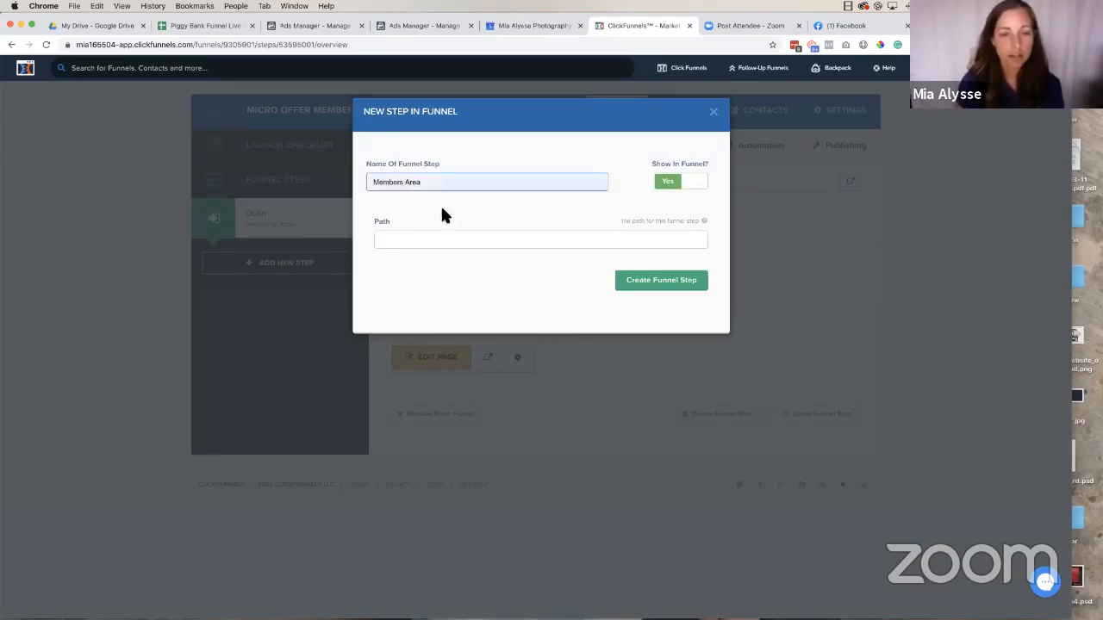
left_click(661, 281)
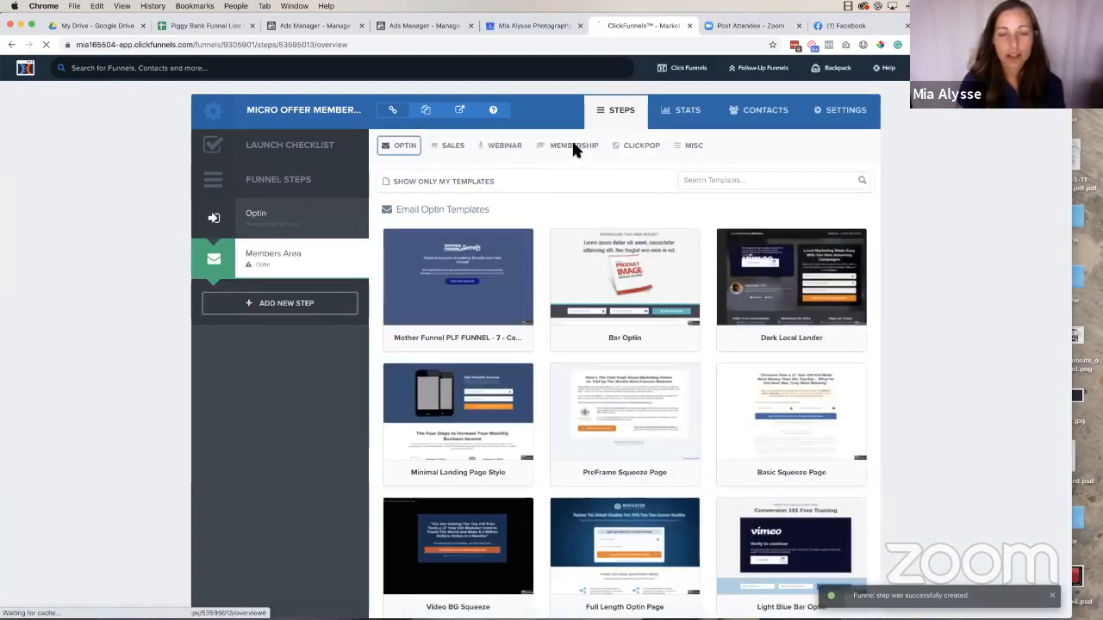
Apply the Simple Membership template from the membership area templates to the Members Area step
mouse_move(565, 148)
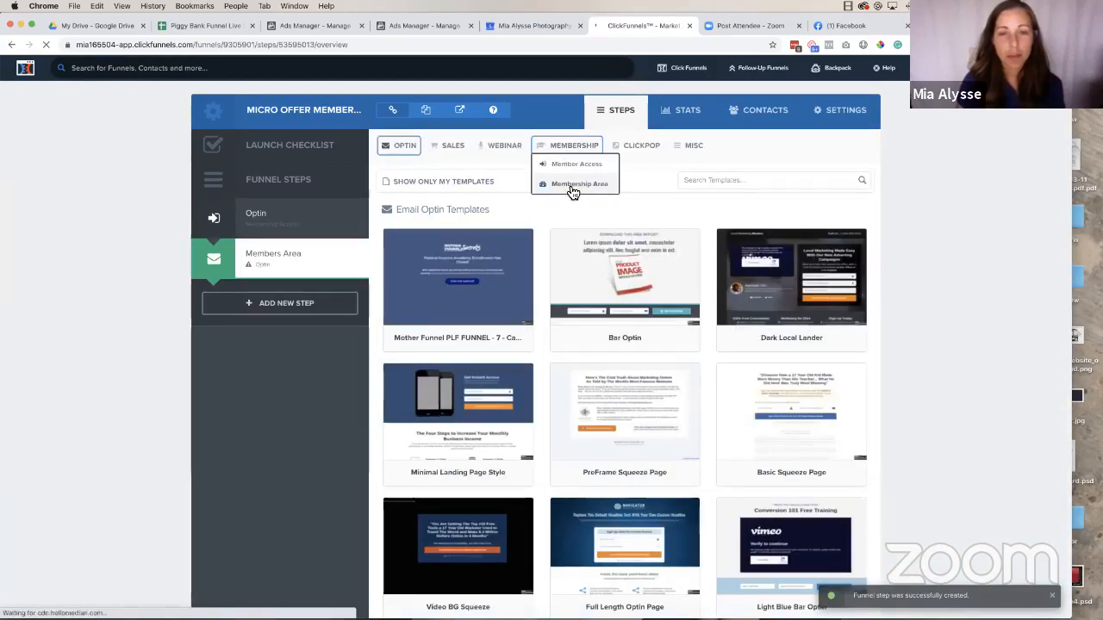
left_click(568, 184)
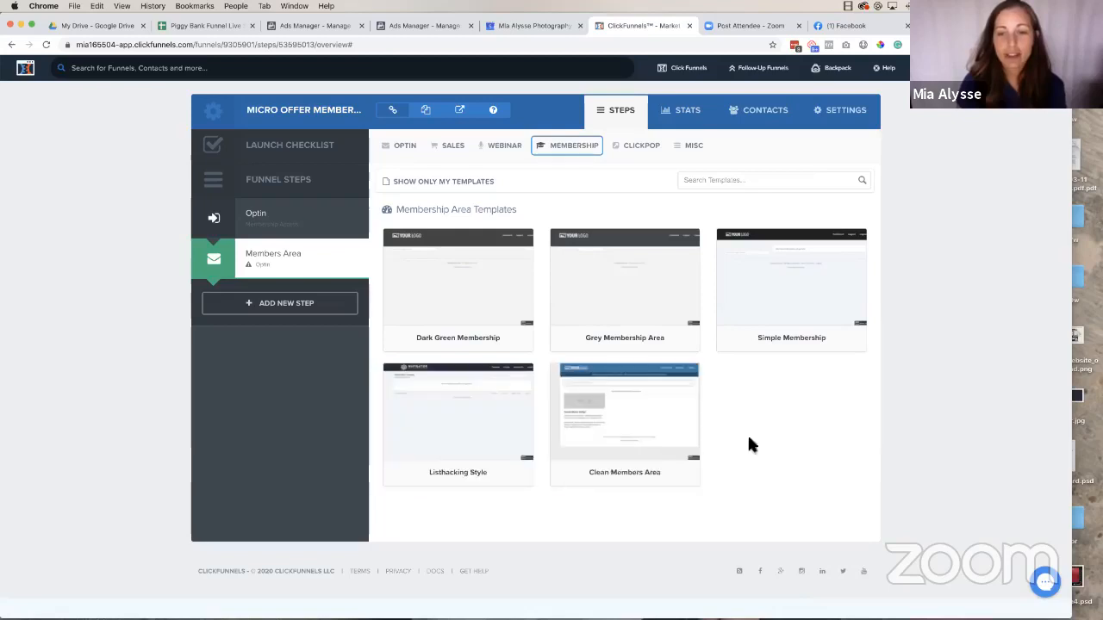
mouse_move(812, 328)
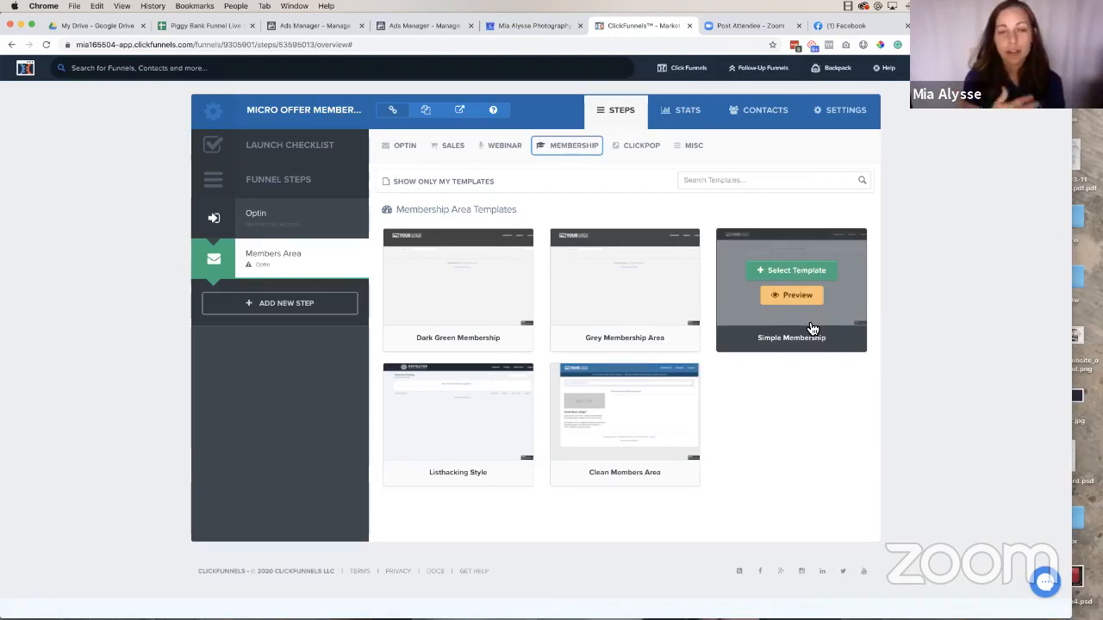
left_click(805, 272)
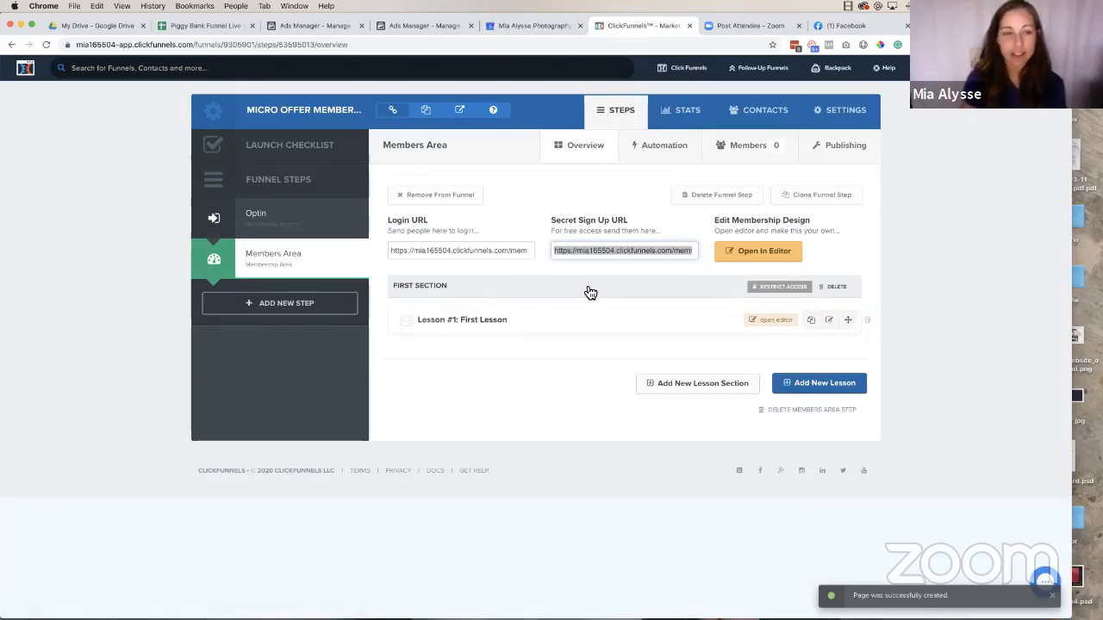
Preview the Optin step's live page and check the overview of the Members Area step
left_click(292, 233)
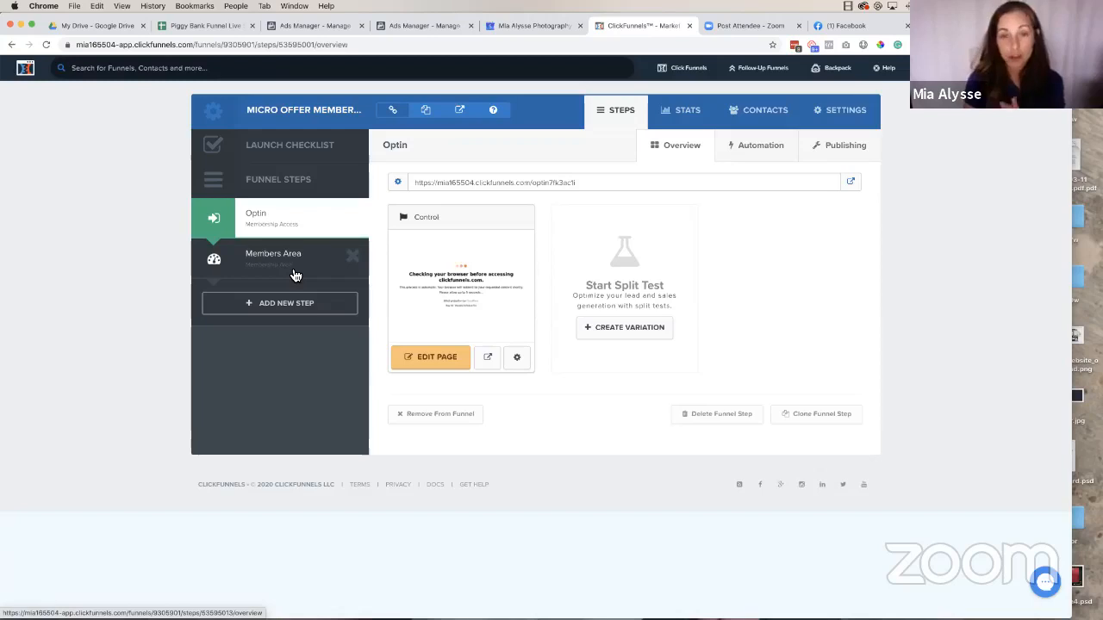
left_click(850, 182)
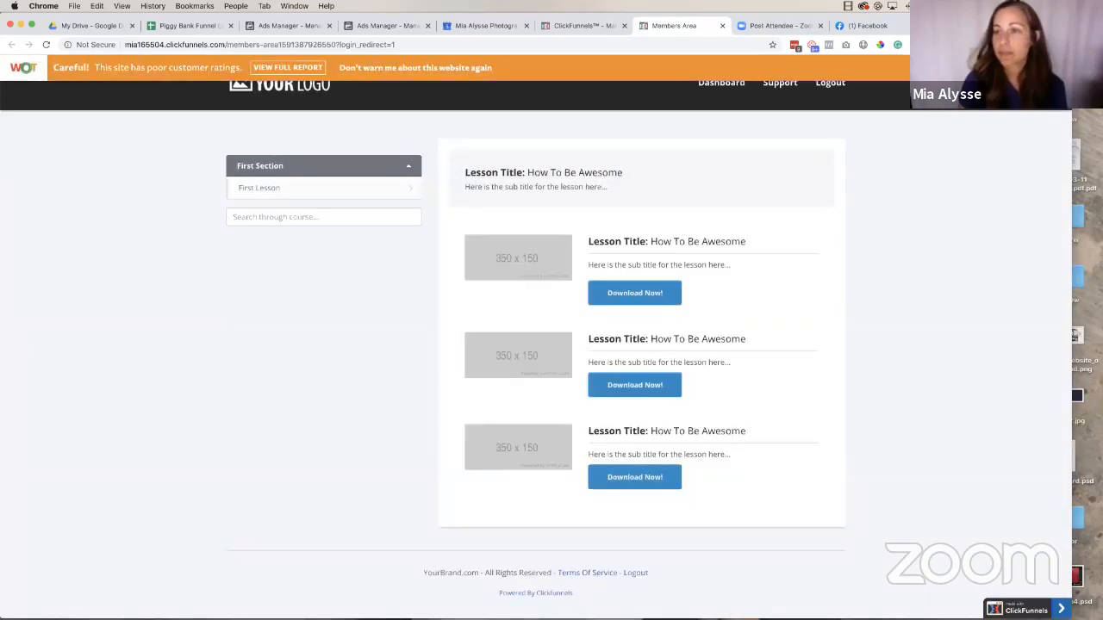
left_click(585, 24)
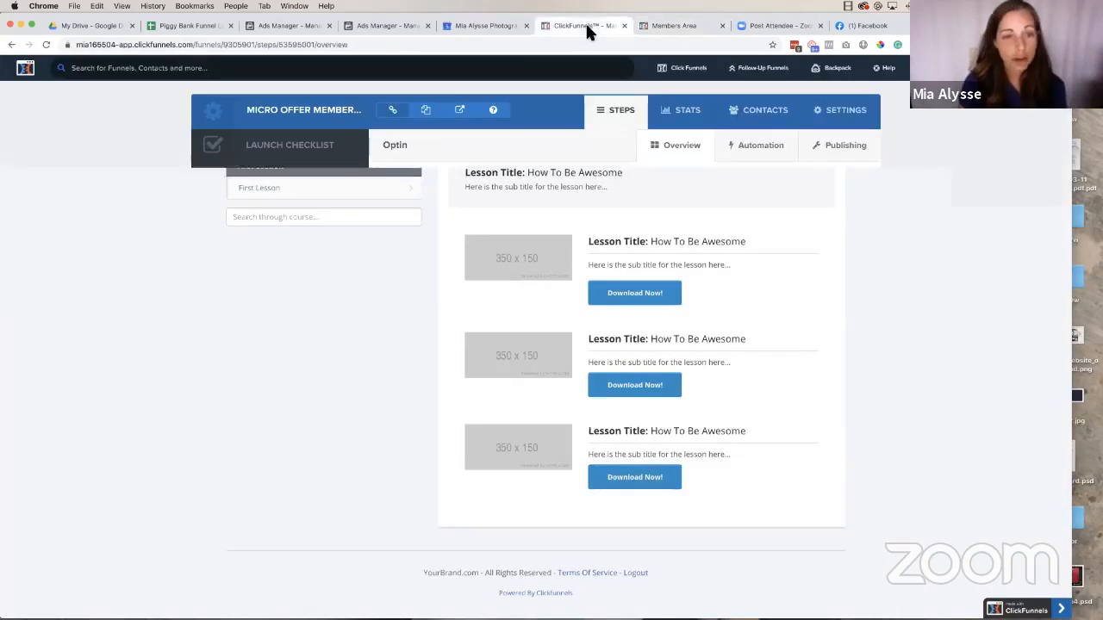
left_click(276, 262)
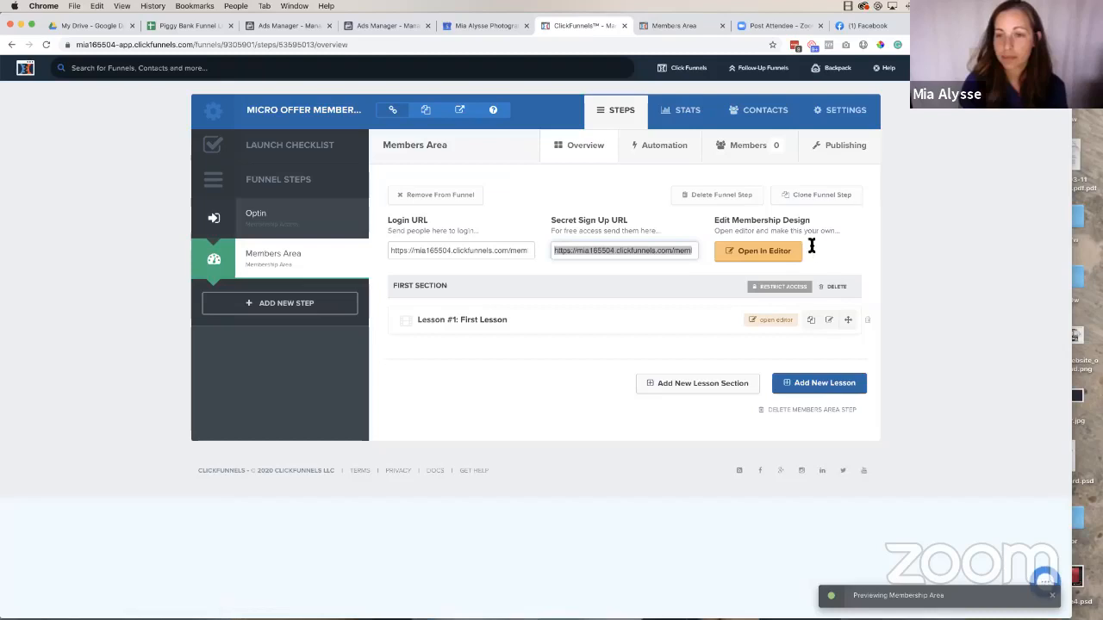
left_click(275, 224)
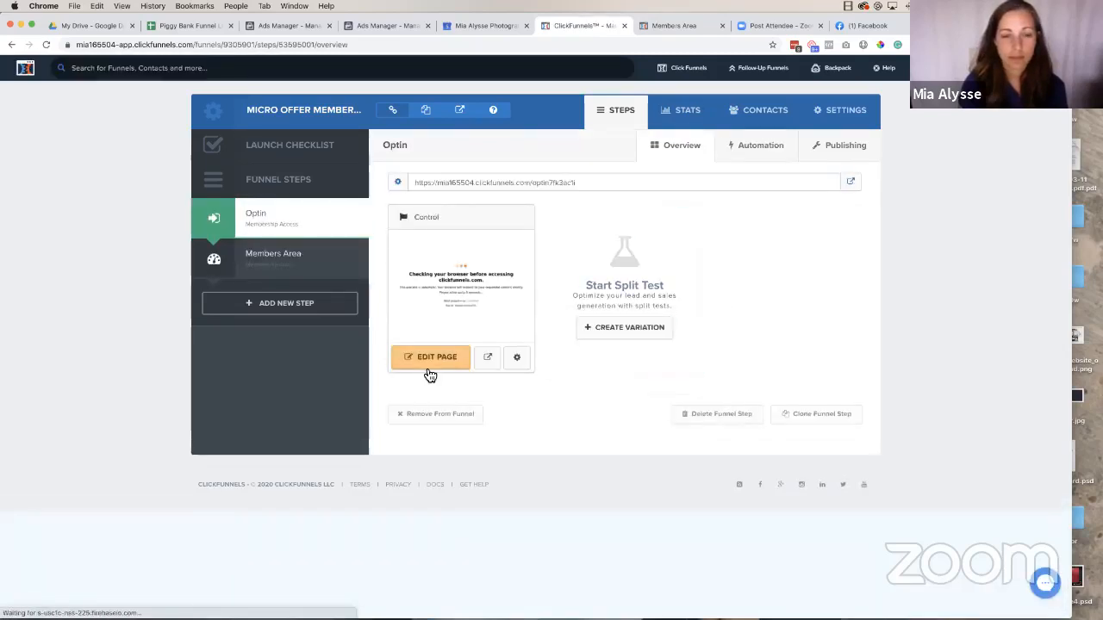
left_click(850, 182)
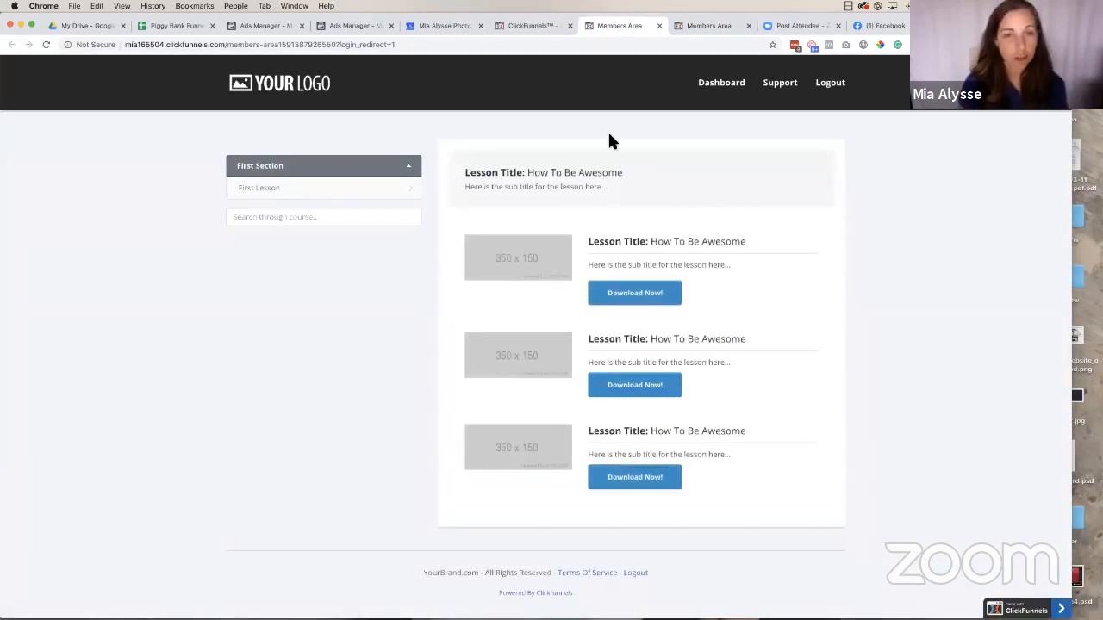
left_click(530, 24)
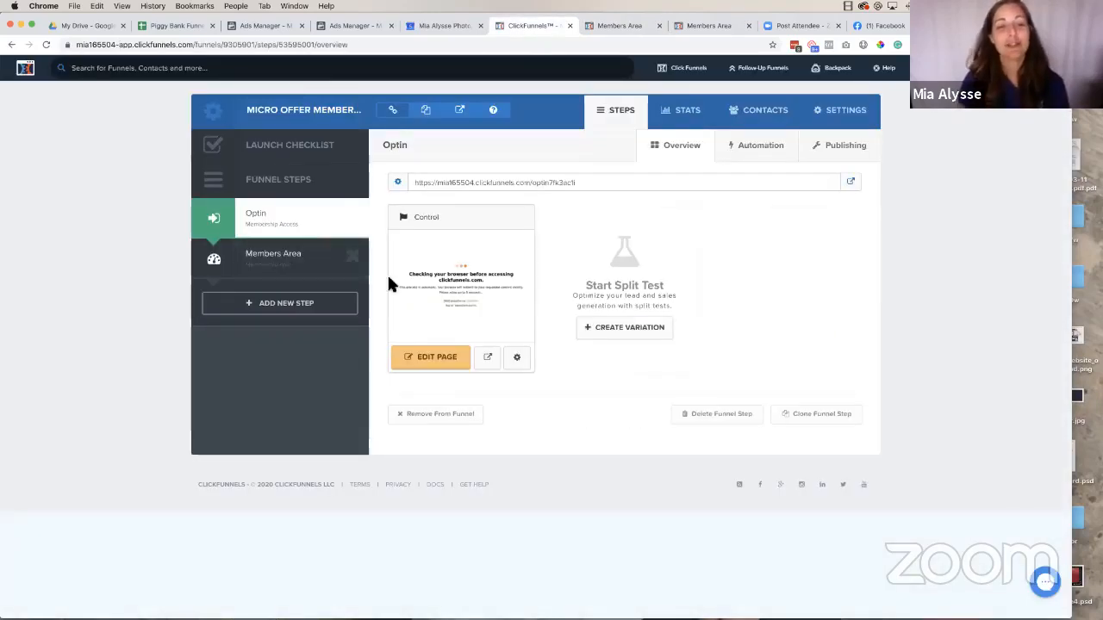
Open the Optin page in the editor and replace the Navigator placeholder logo with the library's green "Your Logo goes here" image
left_click(436, 367)
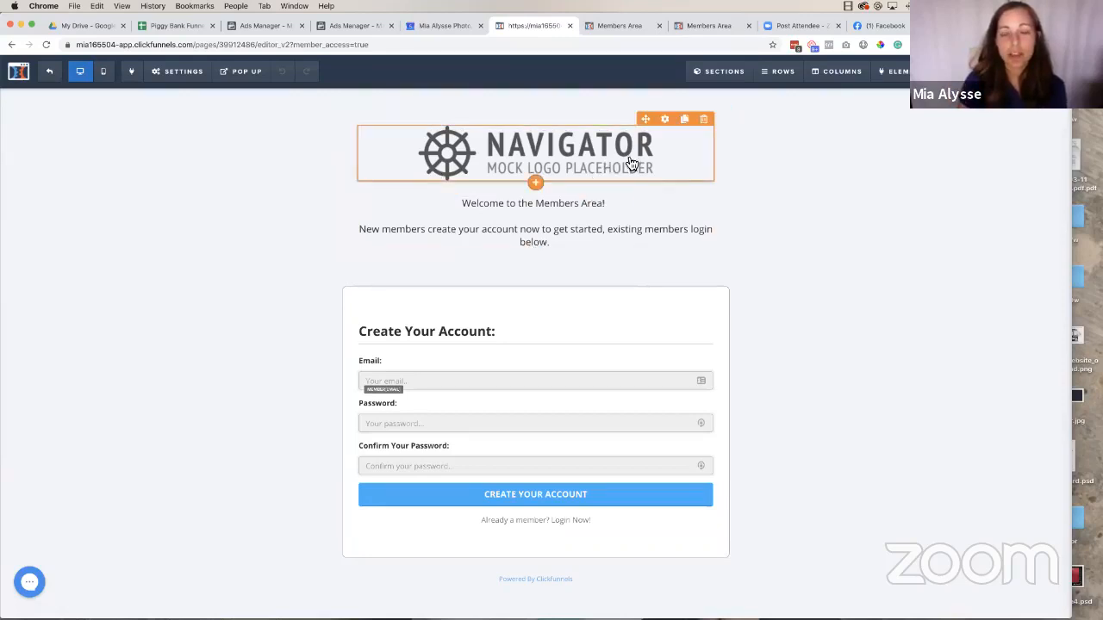
left_click(664, 118)
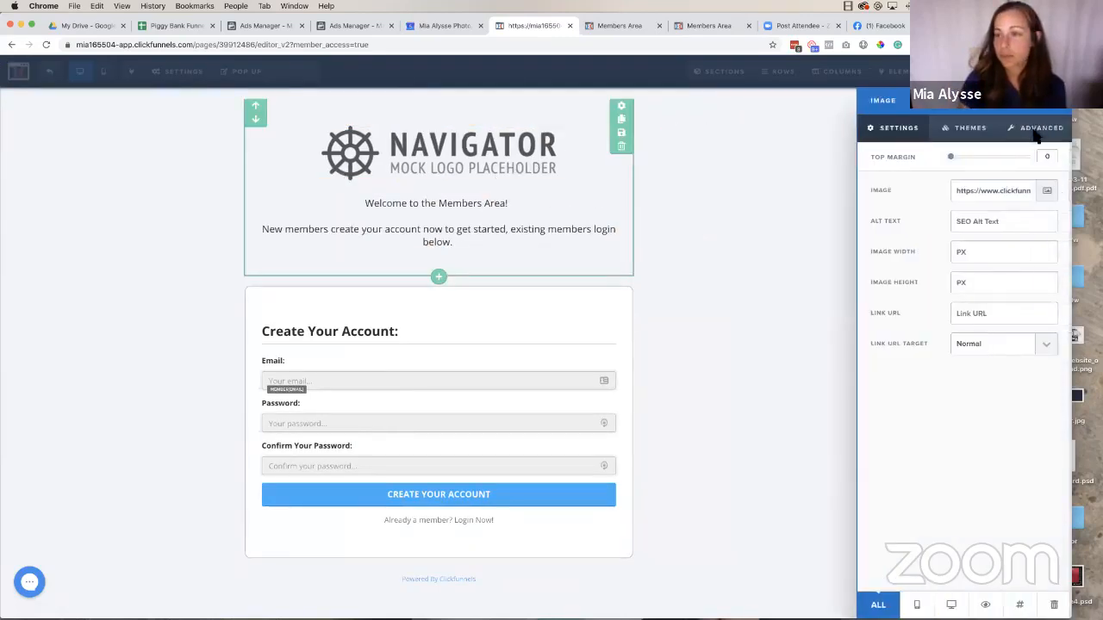
left_click(1046, 190)
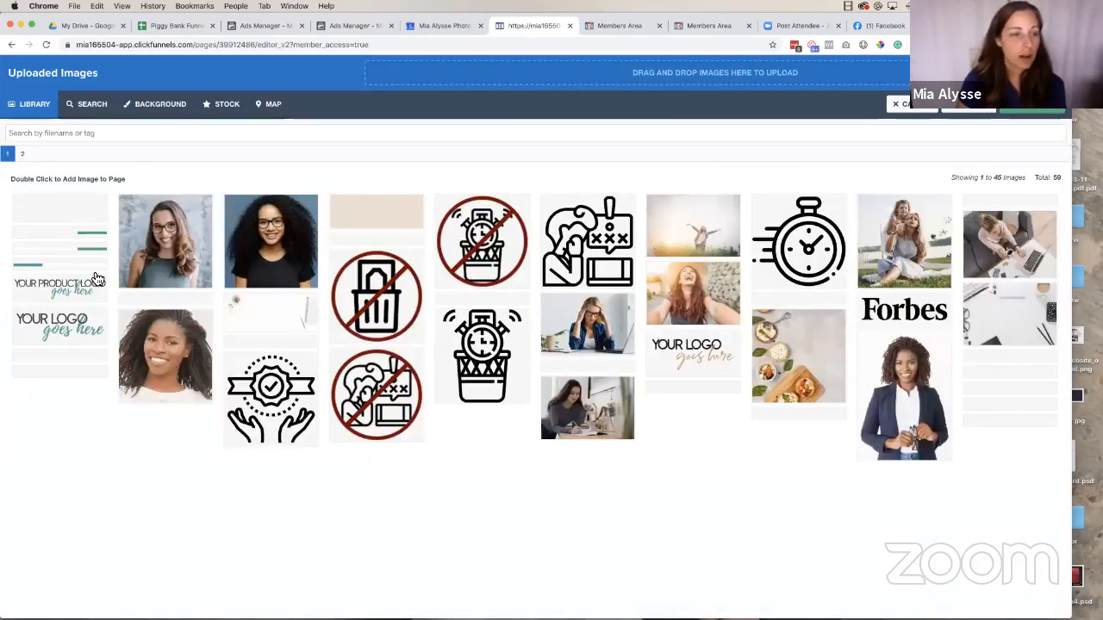
left_click(65, 331)
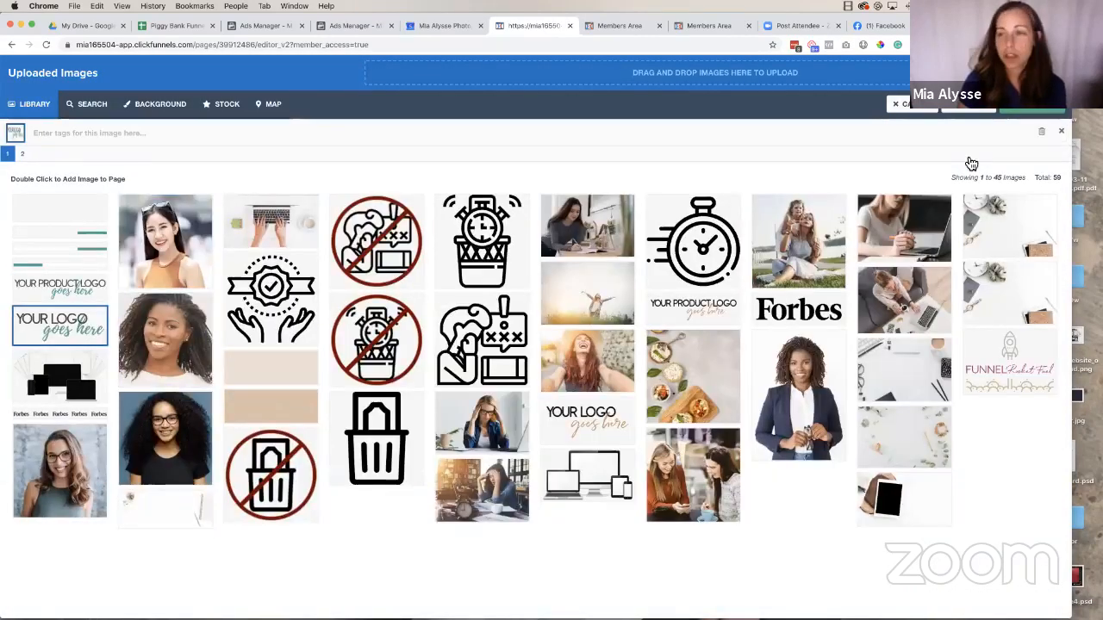
left_click(1033, 114)
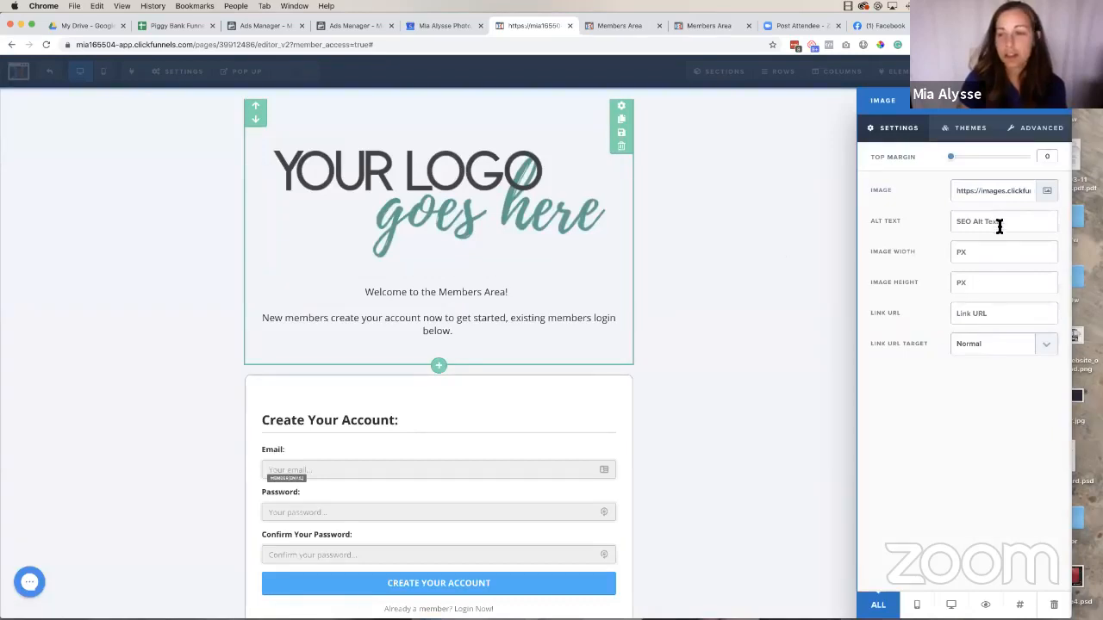
left_click(562, 191)
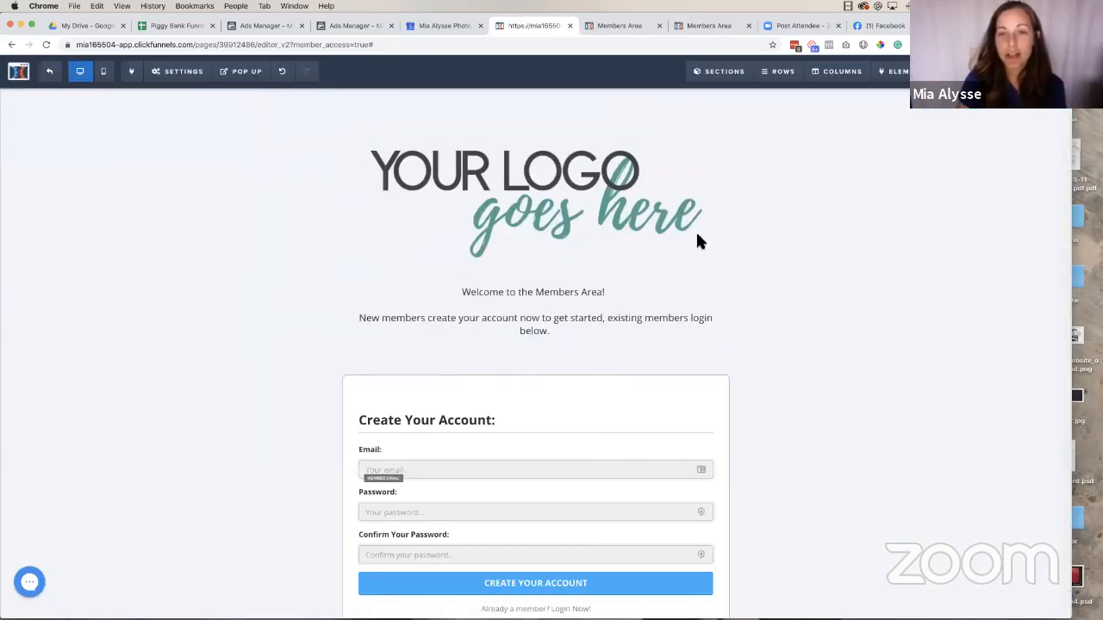
Set the logo image's width to 300 px
left_click(666, 122)
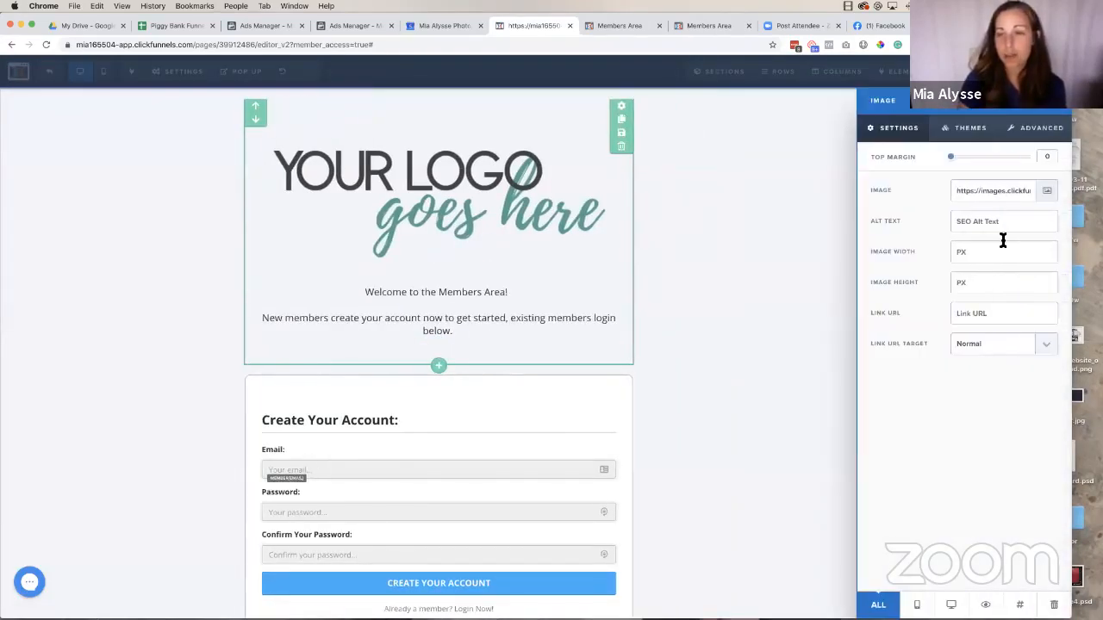
left_click(972, 253)
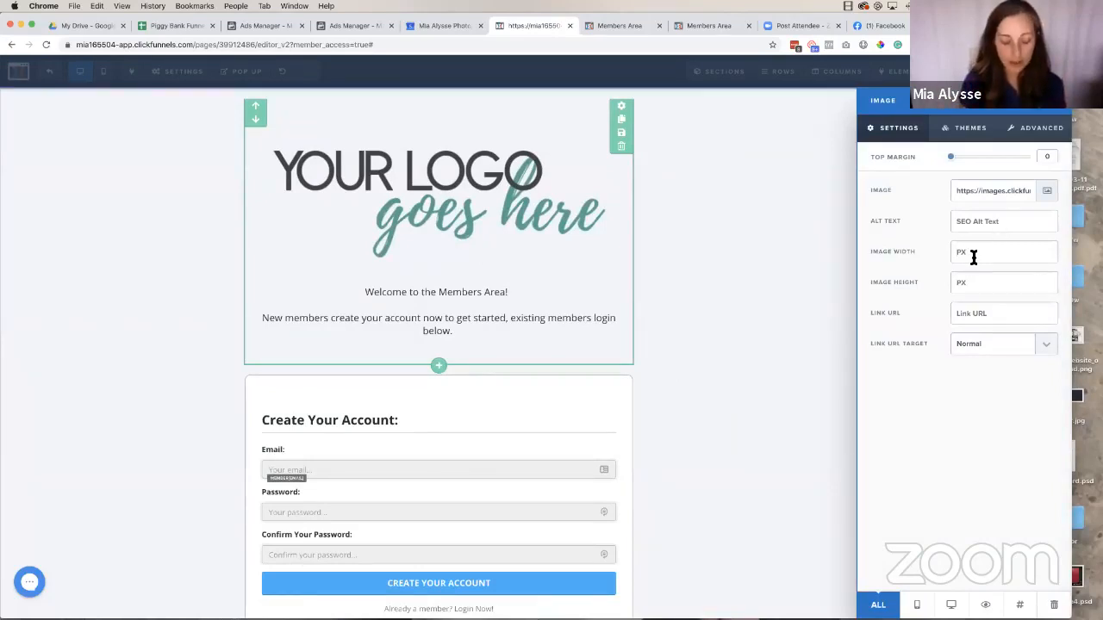
type("30")
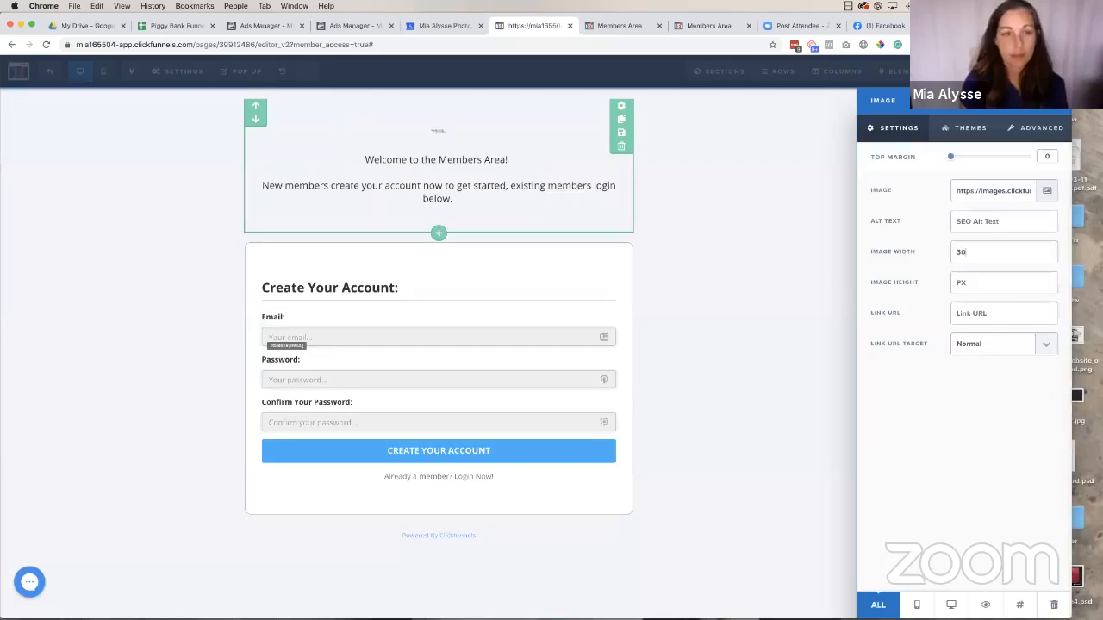
type("0")
left_click(500, 281)
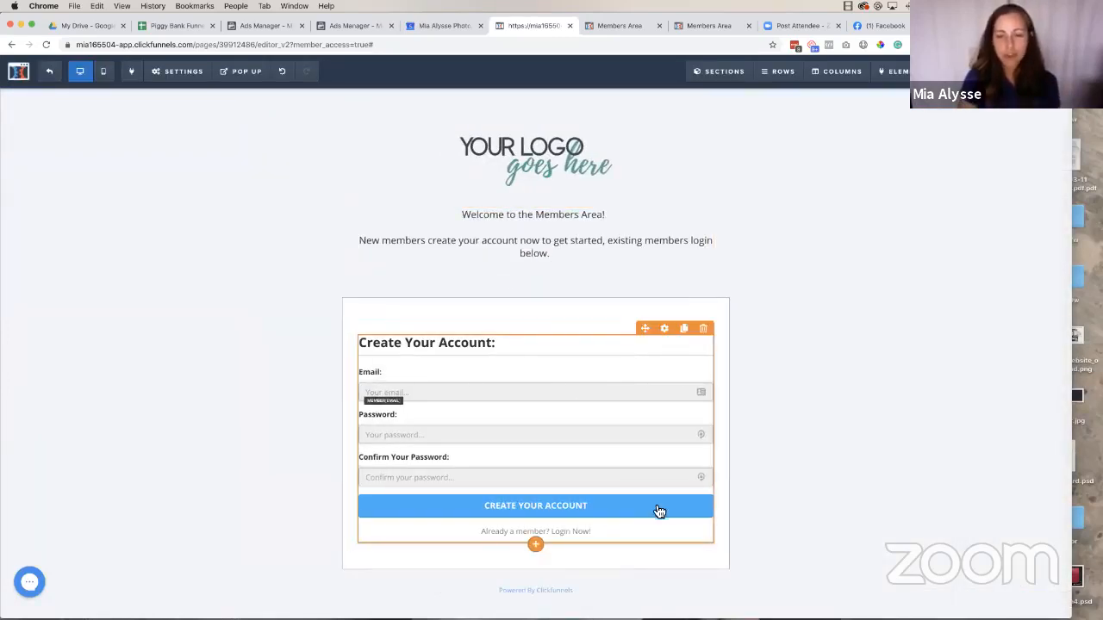
Change the Create Your Account button's background colour to the recently used muted green matching the logo
left_click(667, 339)
scroll(931, 479, "down", 3)
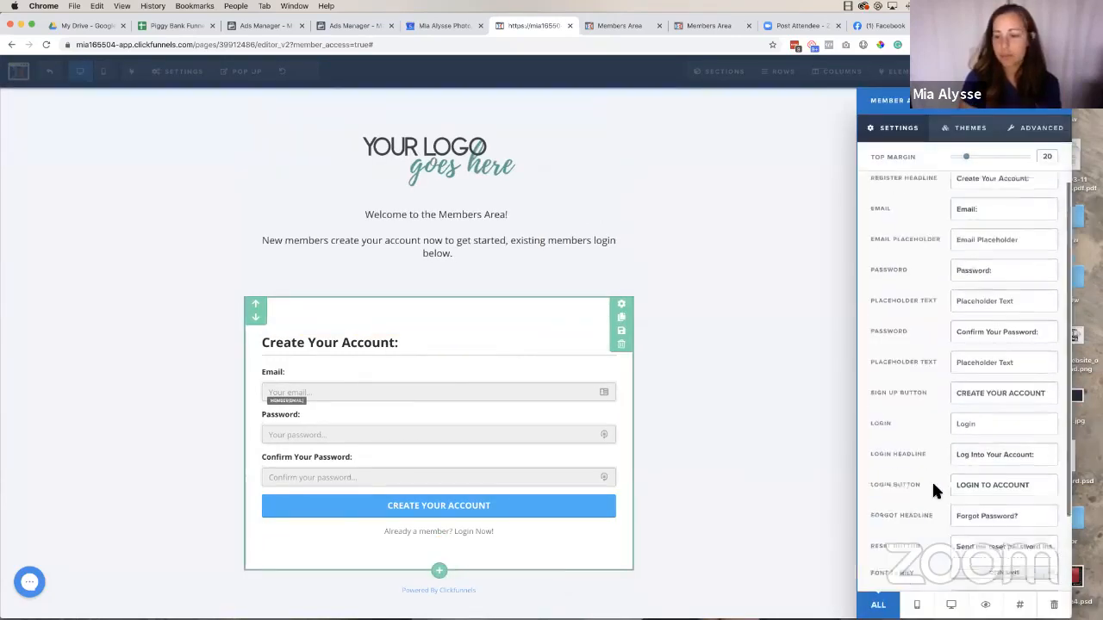
left_click(978, 571)
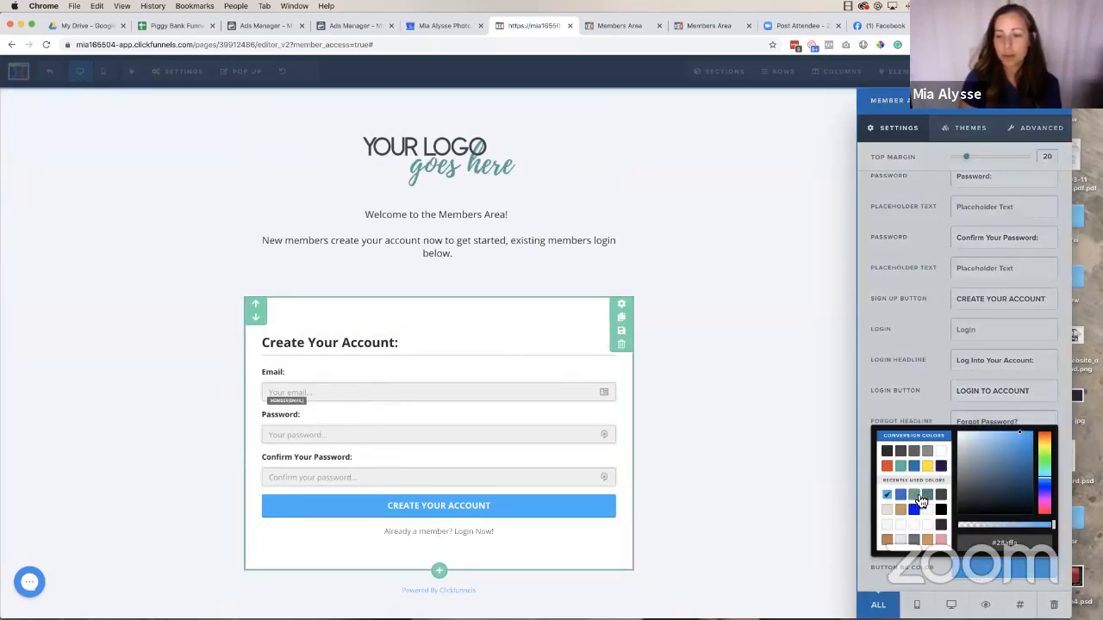
left_click(927, 496)
left_click(913, 495)
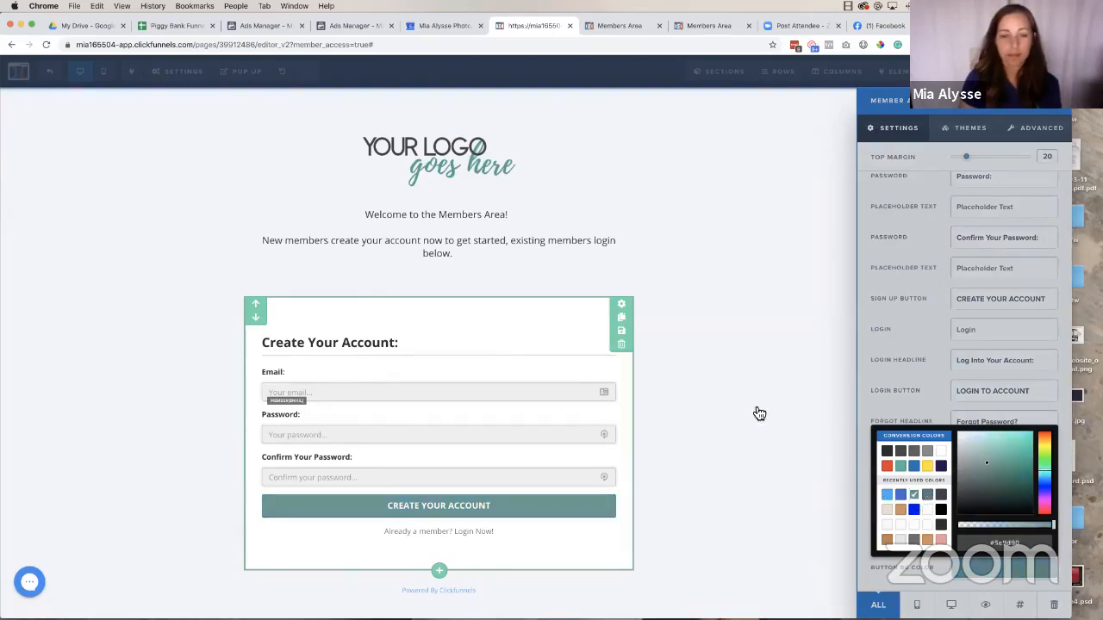
left_click(749, 396)
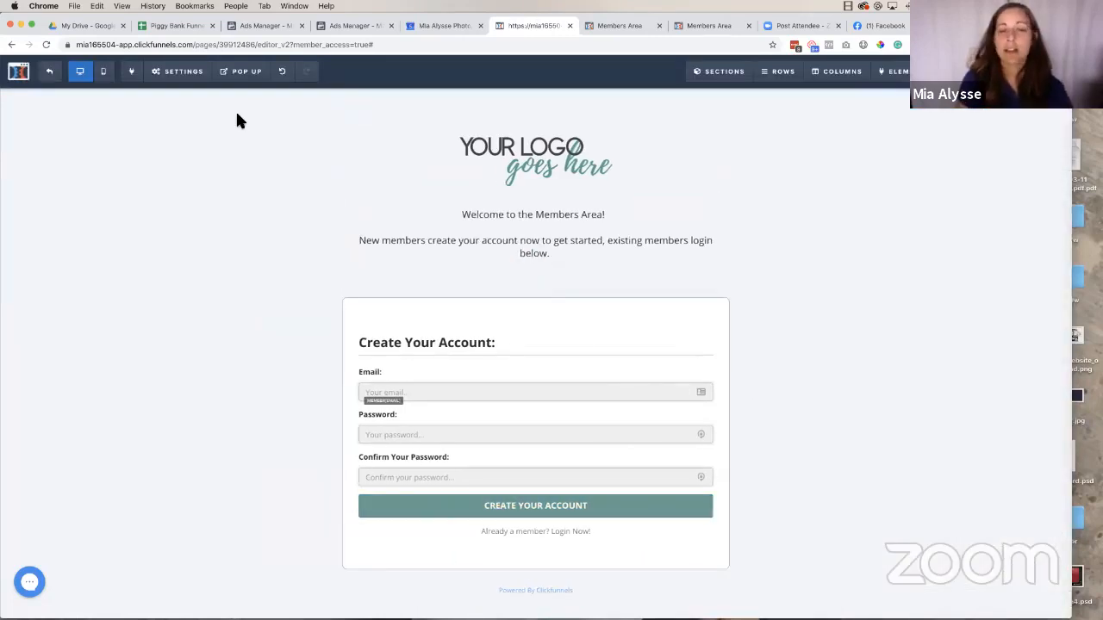
Set the page's SEO title to "Members Area"
mouse_move(185, 85)
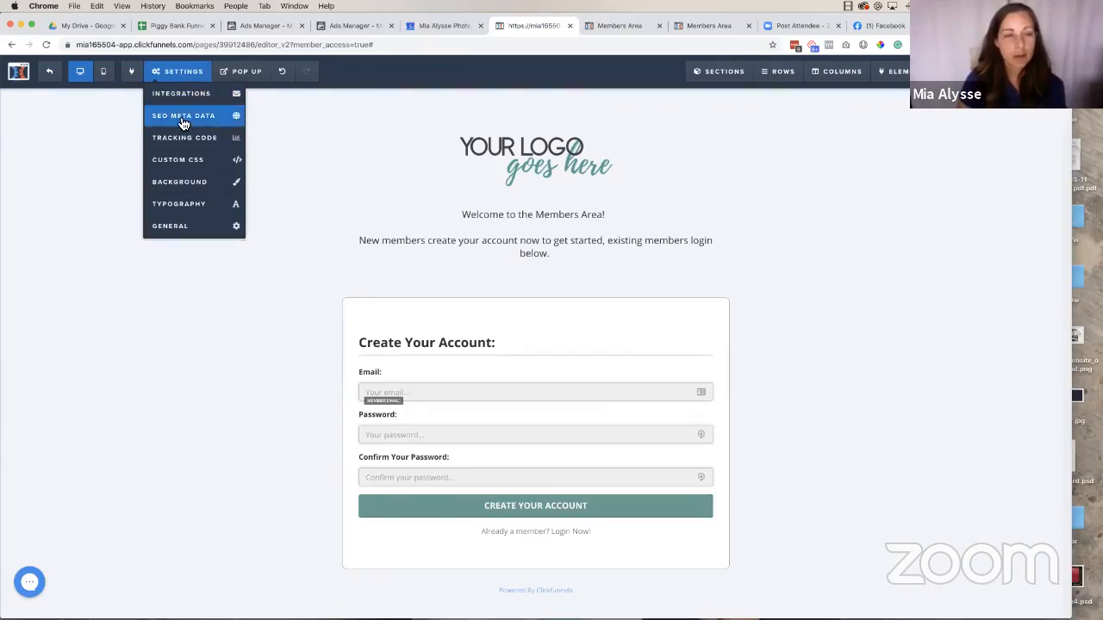
left_click(184, 121)
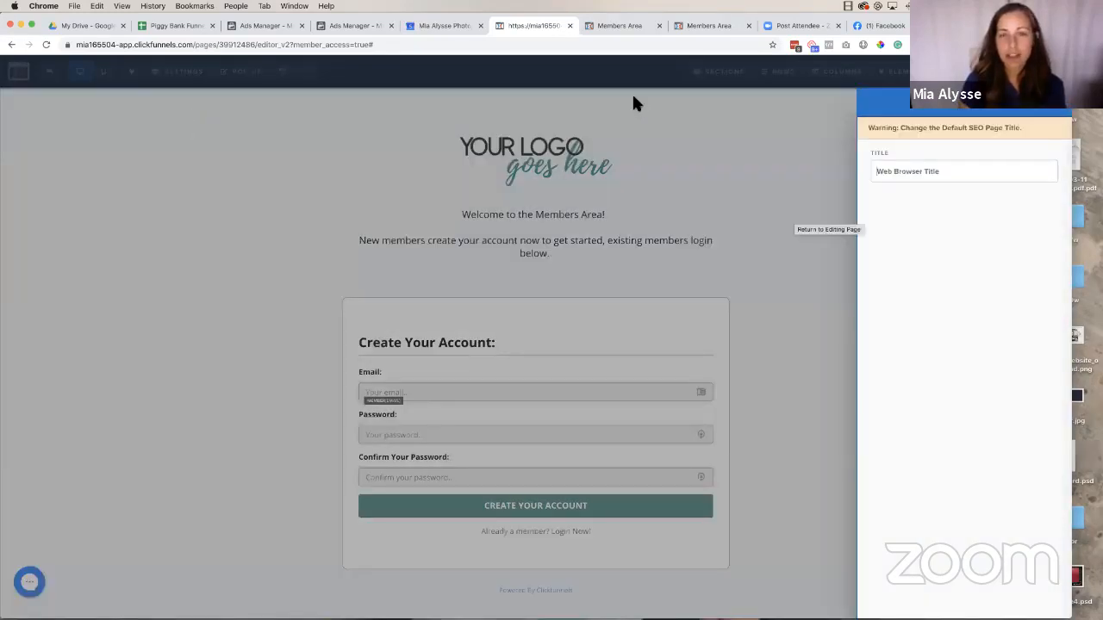
left_click(927, 170)
type("Members Area")
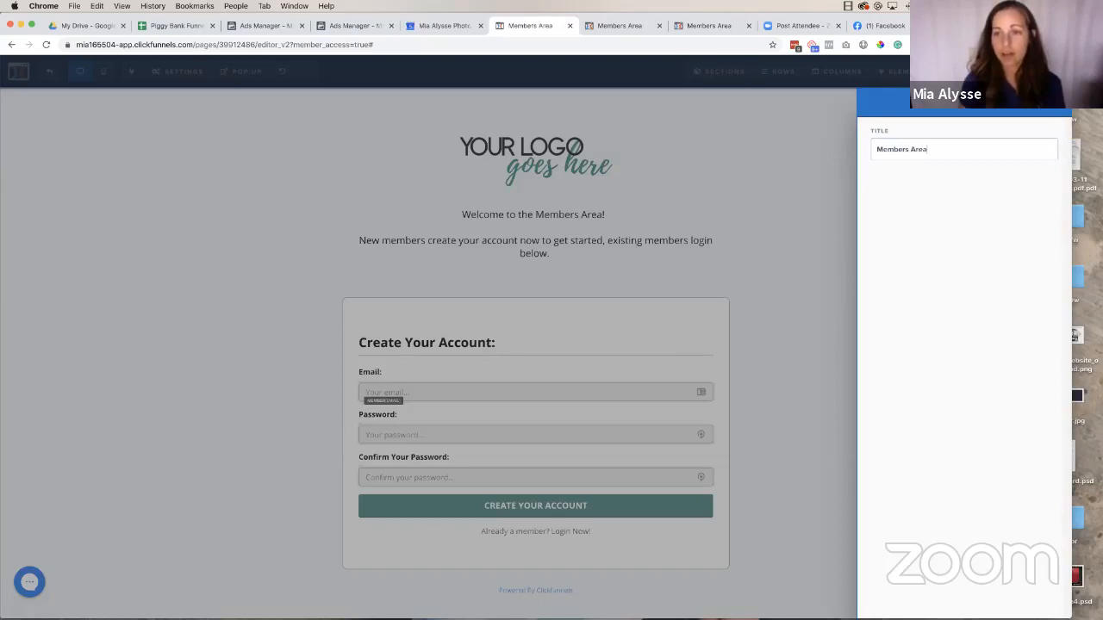
left_click(779, 288)
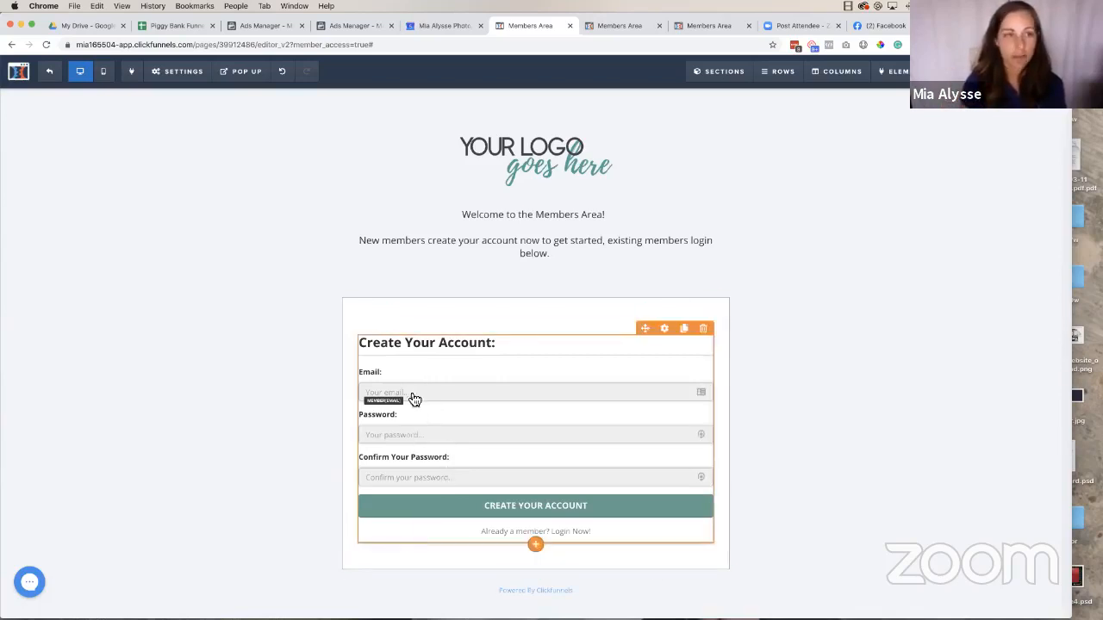
Save the access page, leave the editor and open the funnel's Members Area step
left_click(172, 73)
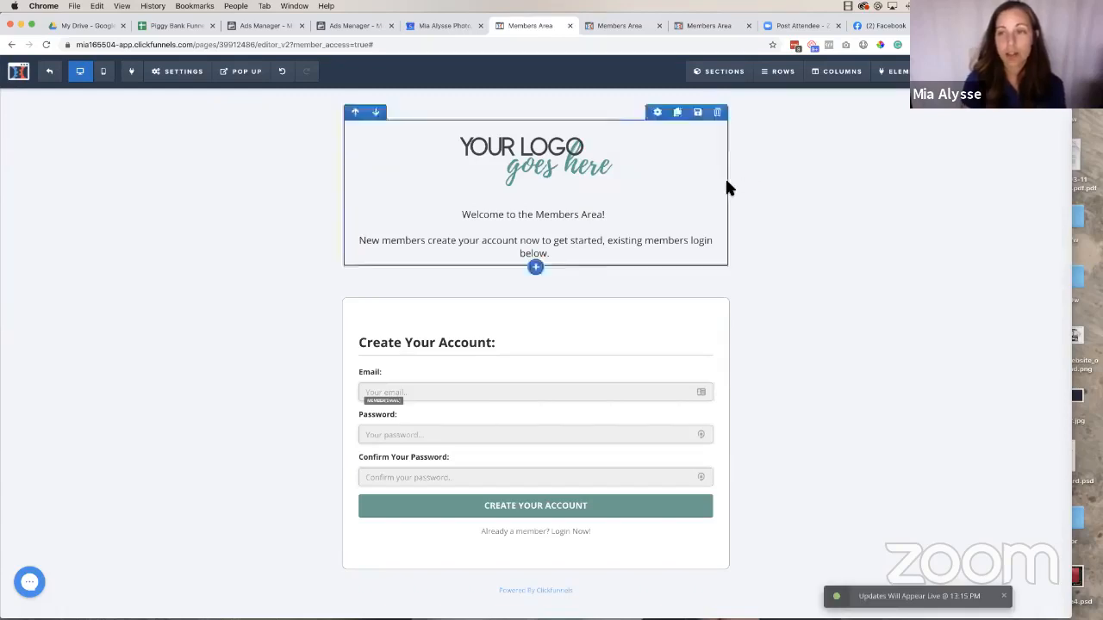
left_click(52, 80)
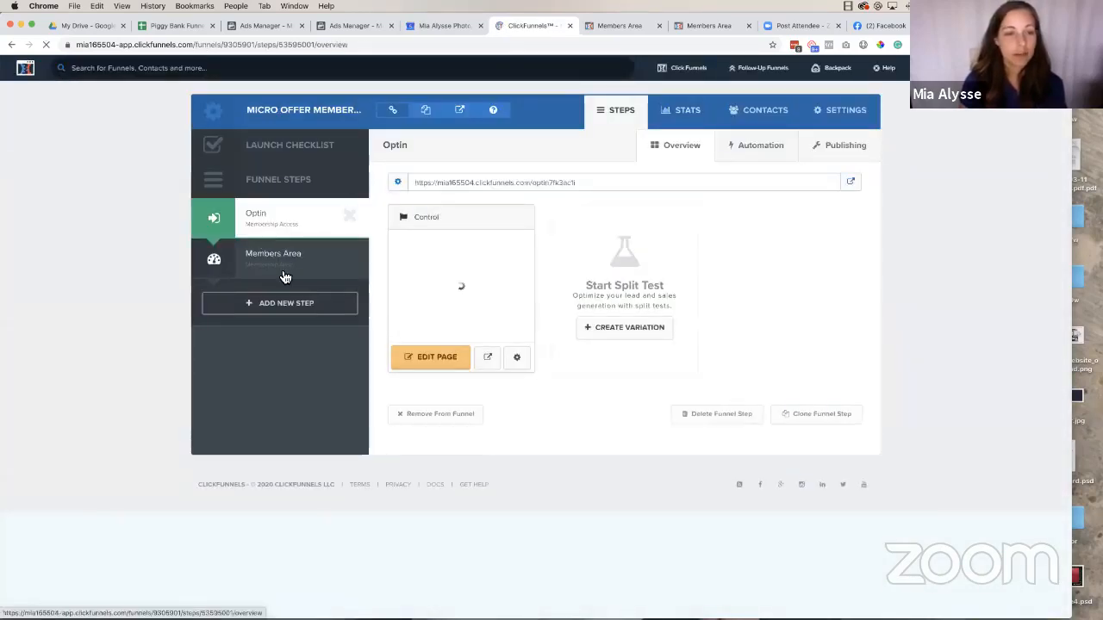
left_click(285, 274)
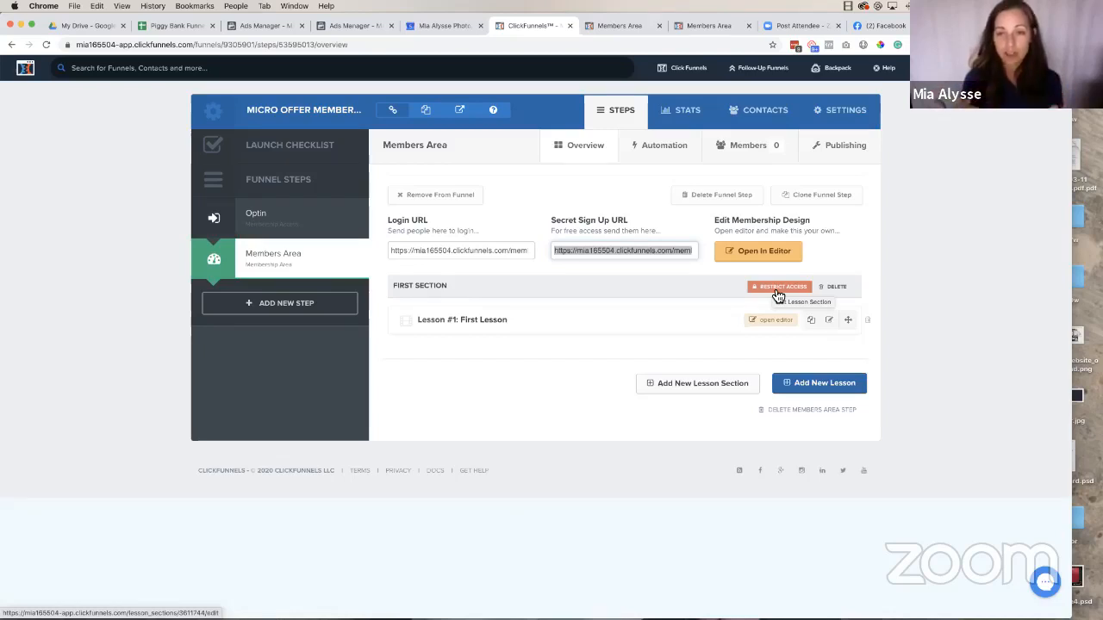
Open the First Section lesson section for editing and change its name to "Offer #1"
left_click(423, 285)
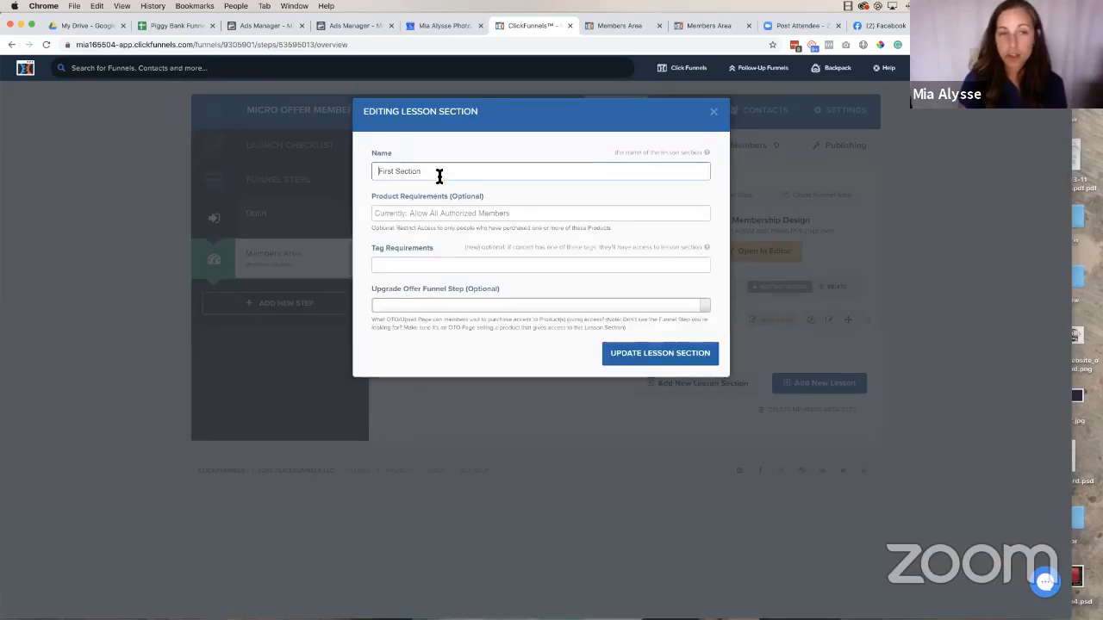
left_click_drag(440, 176, 332, 178)
type("Order")
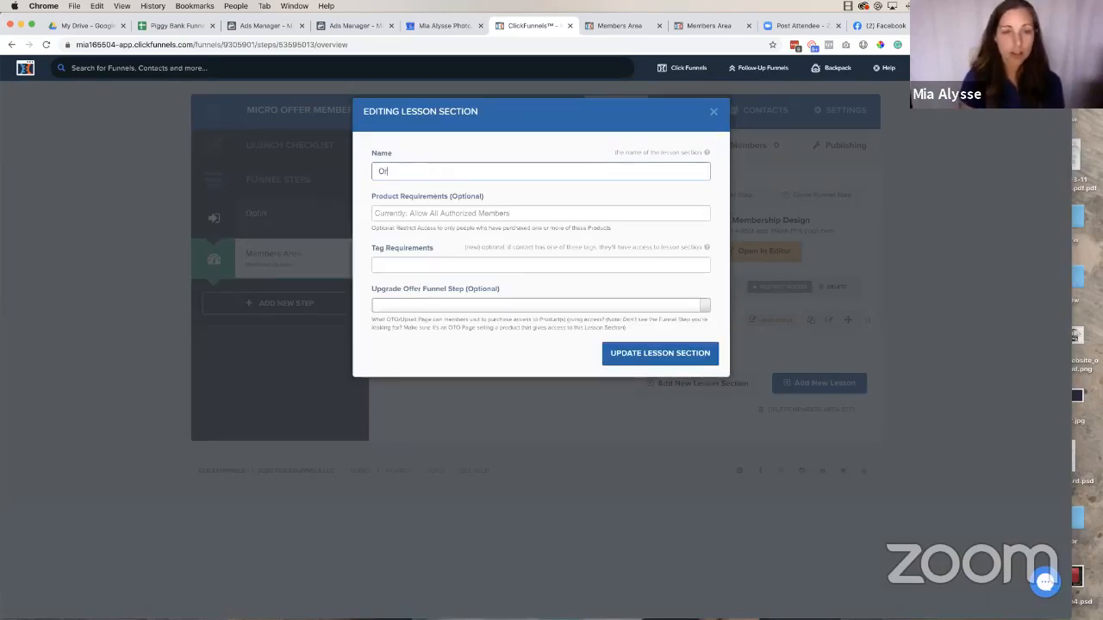
key("BackSpace")
key("BackSpace")
key("BackSpace")
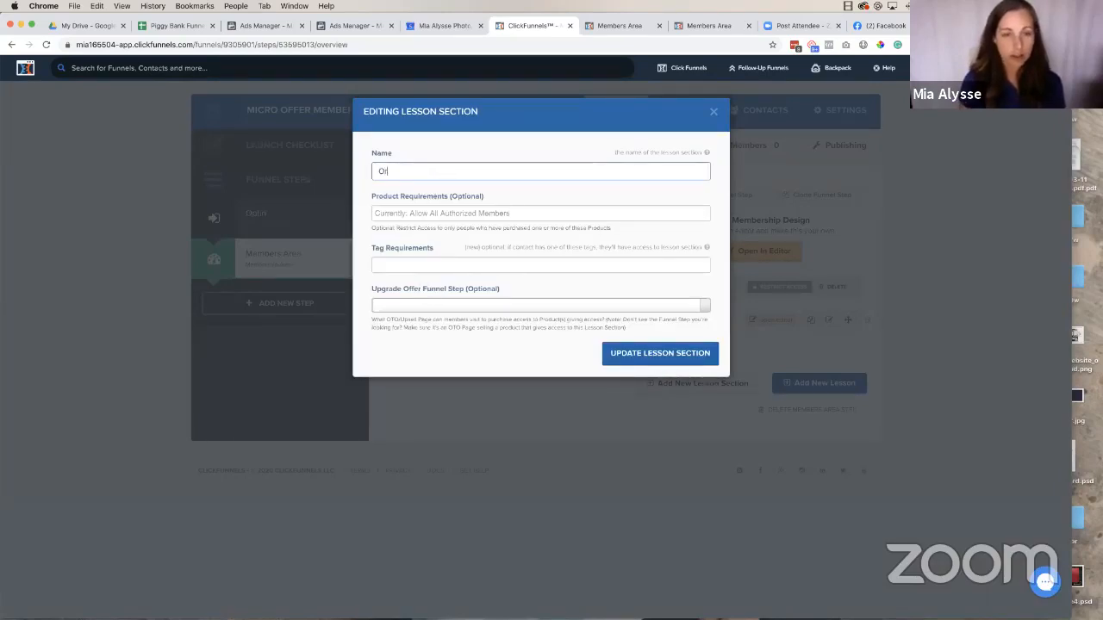
type("ffer #1")
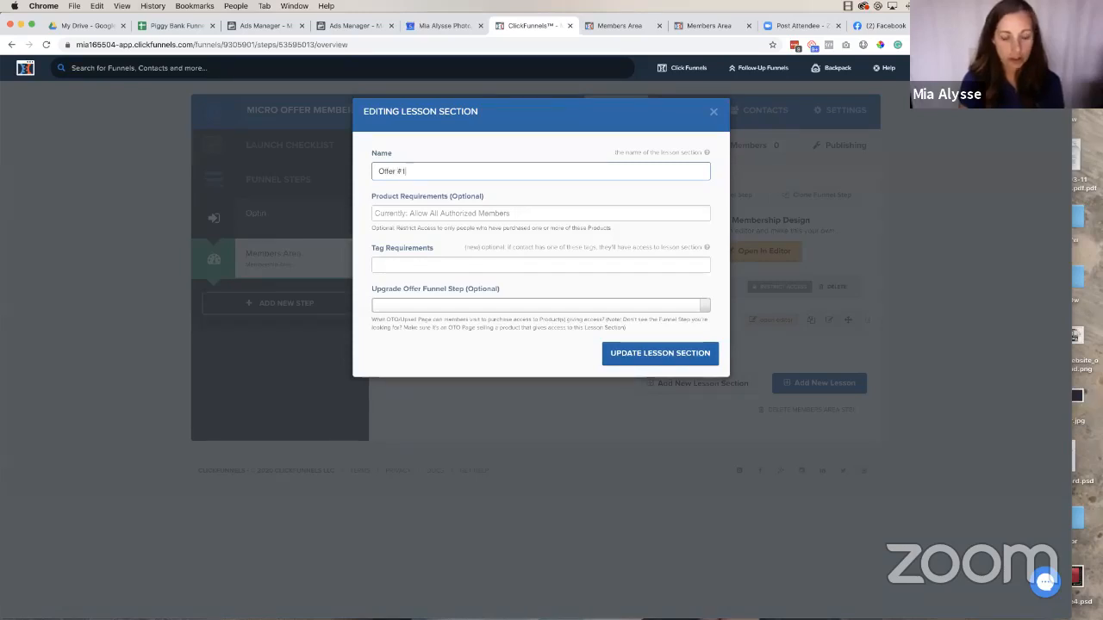
Require the product "Funnel Strategy Package - 12/1" for the section, leave the upgrade offer step blank, and update the lesson section
left_click(373, 197)
left_click_drag(395, 197, 448, 198)
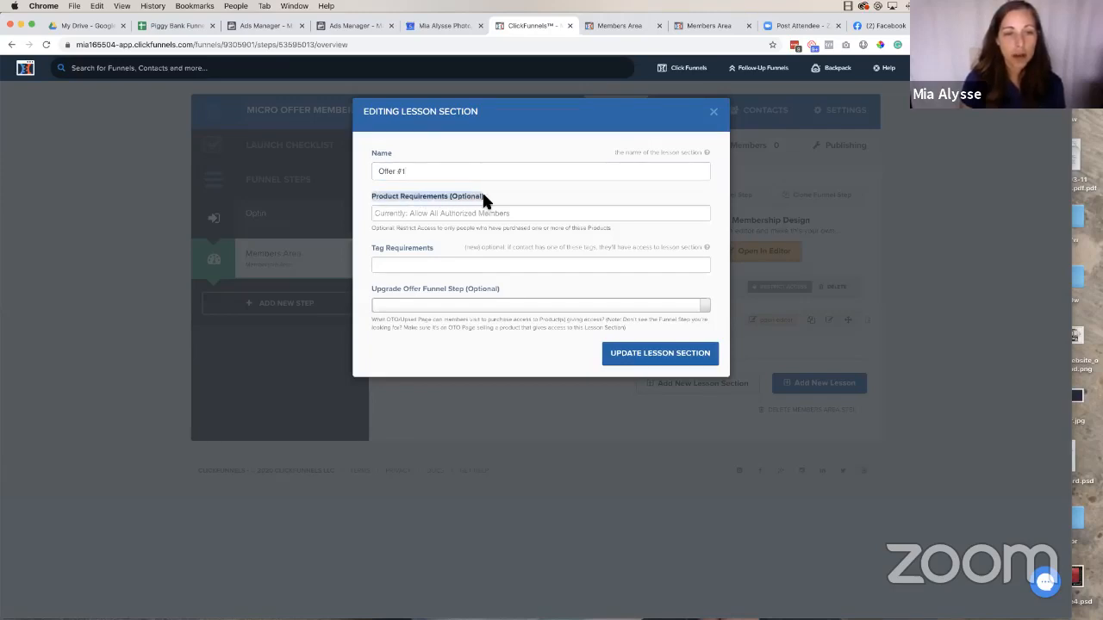
left_click(505, 201)
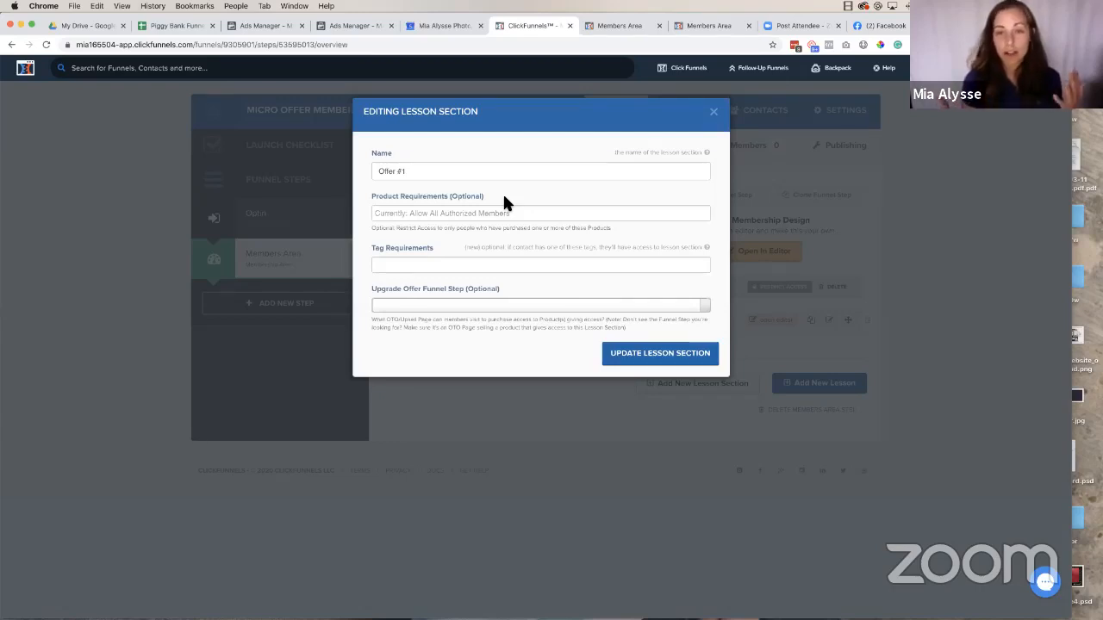
left_click(390, 213)
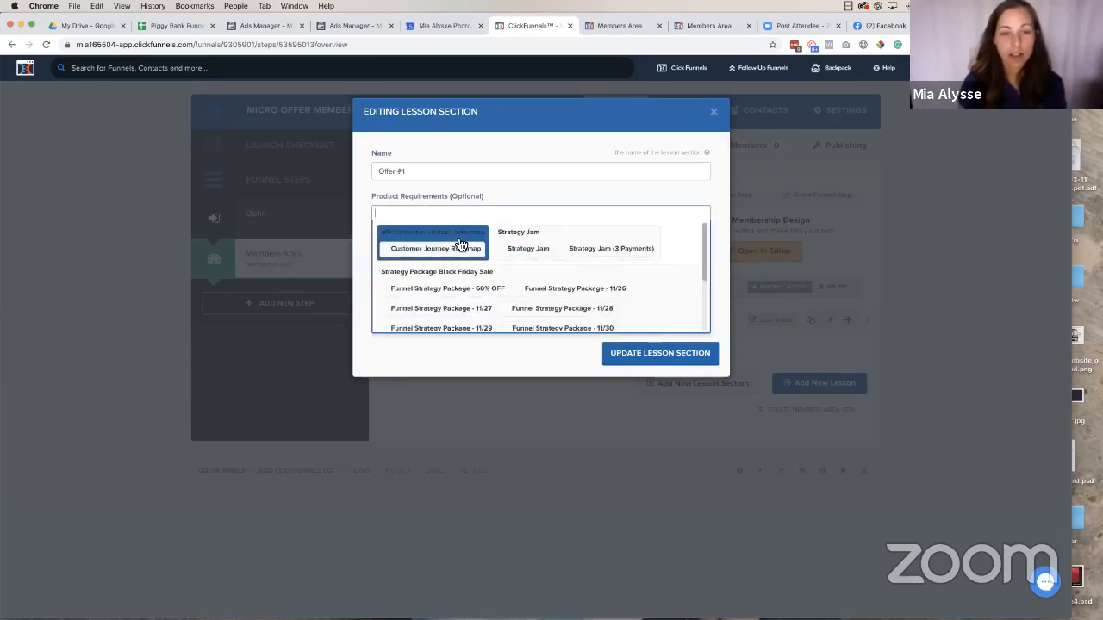
scroll(460, 245, "down", 3)
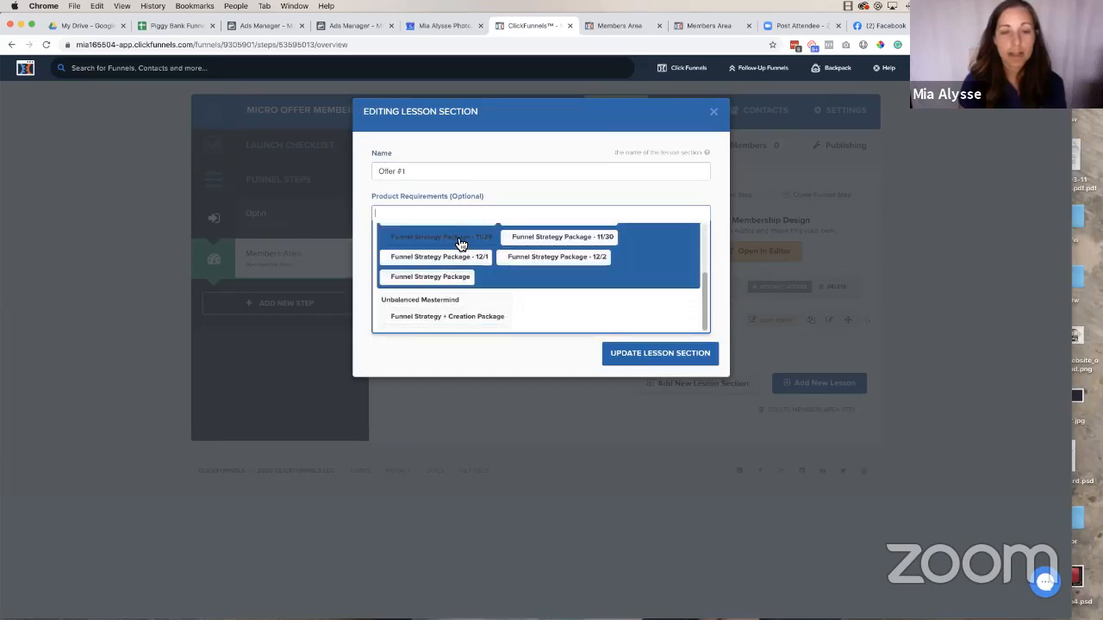
scroll(529, 318, "up", 2)
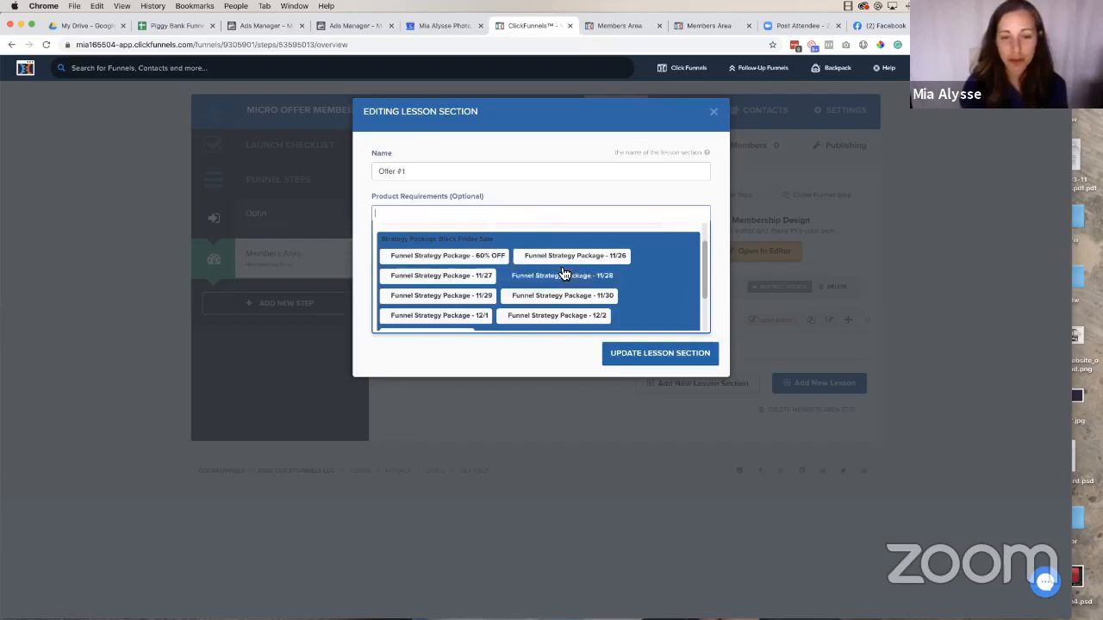
scroll(561, 315, "down", 1)
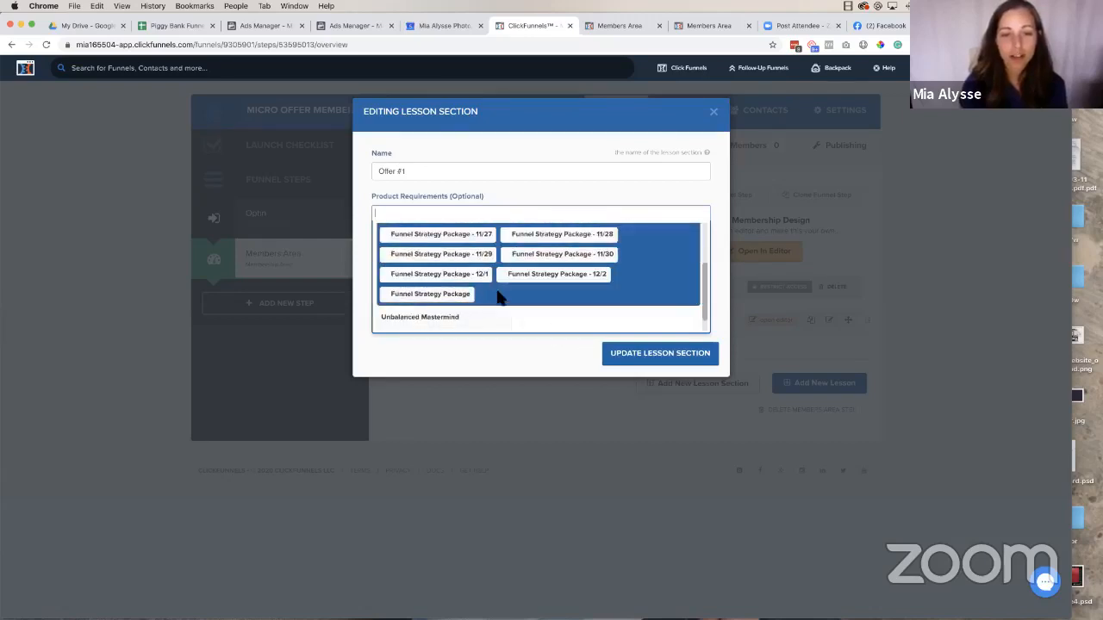
left_click(455, 274)
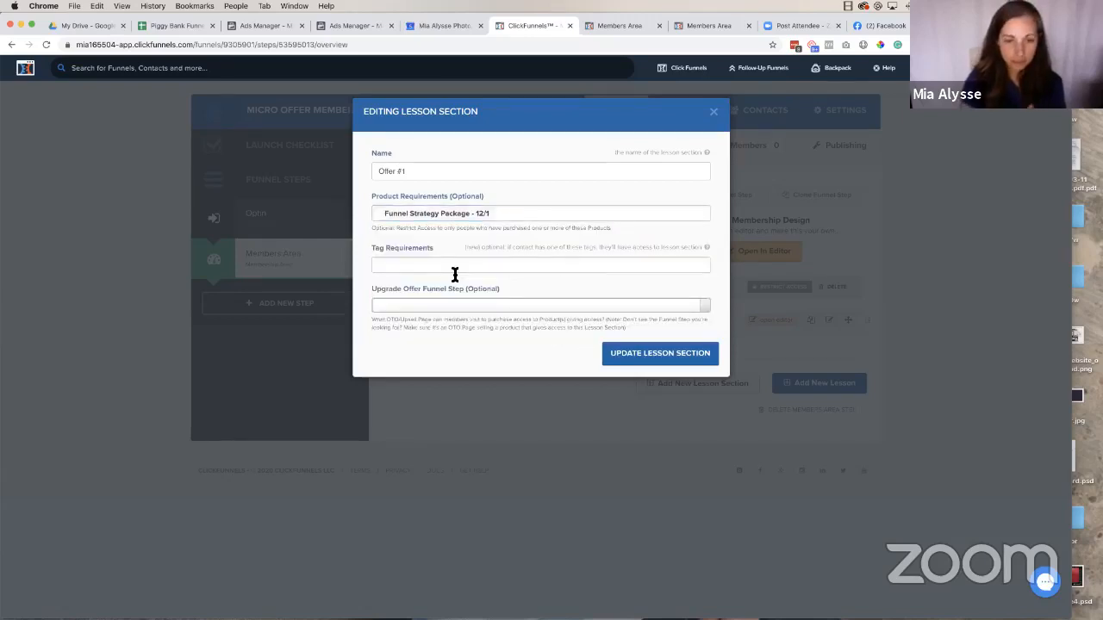
left_click(434, 310)
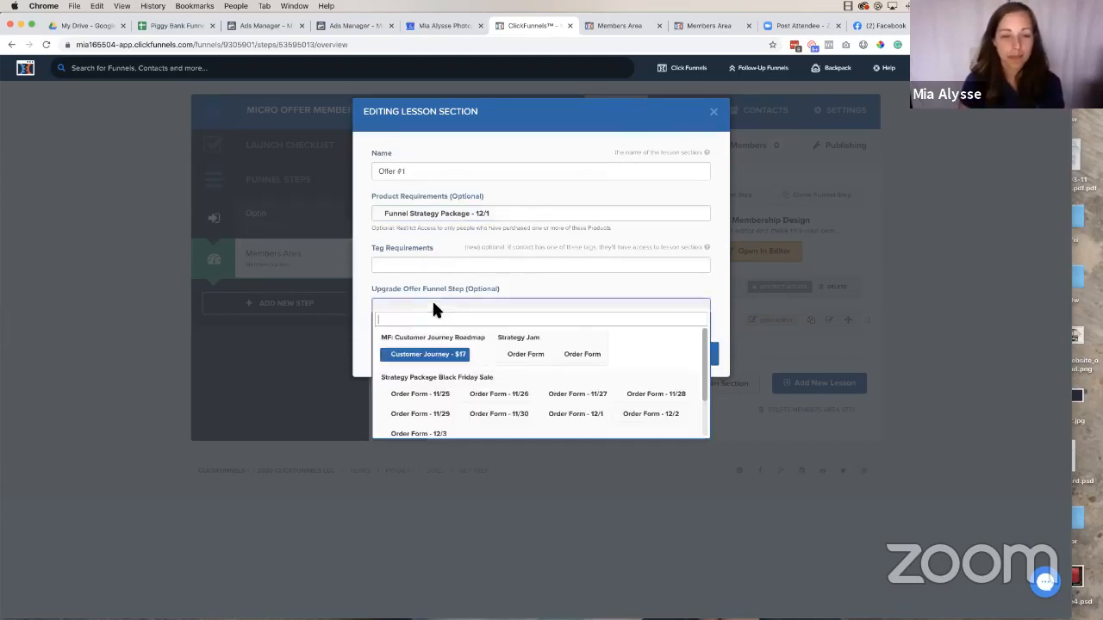
left_click(435, 285)
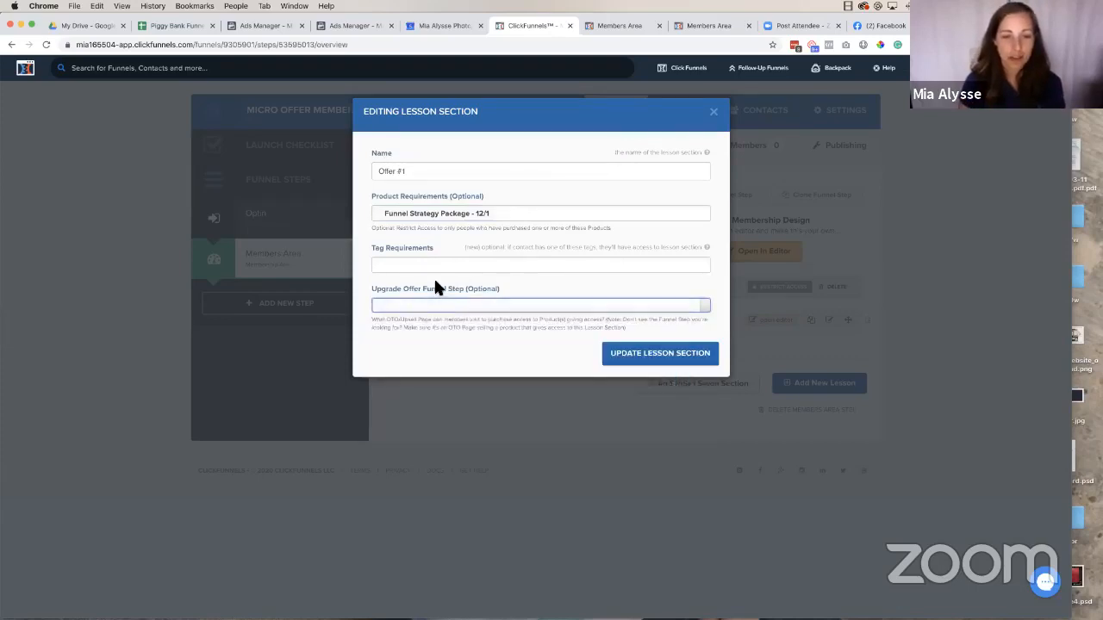
left_click(663, 364)
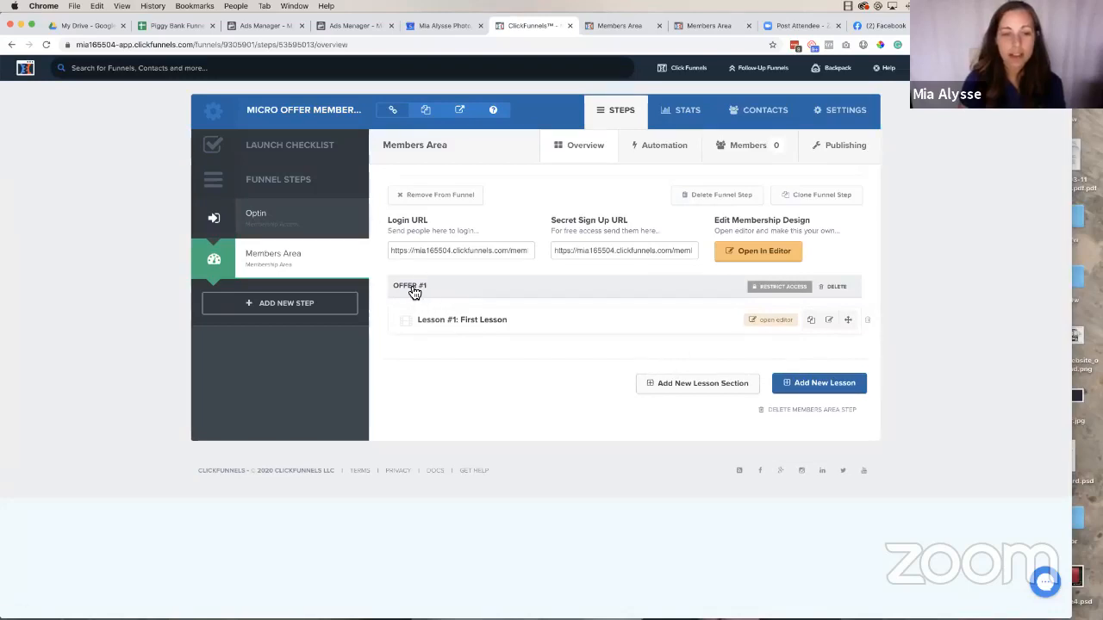
Check the Offer #1 section's access restriction settings and close them without changes
left_click(781, 287)
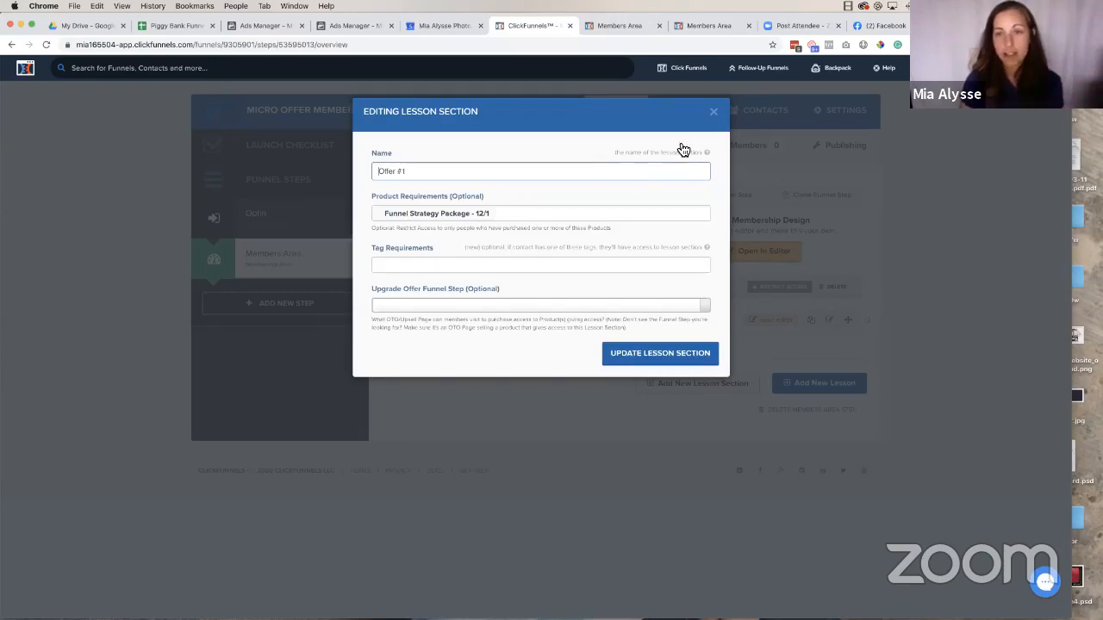
left_click(713, 111)
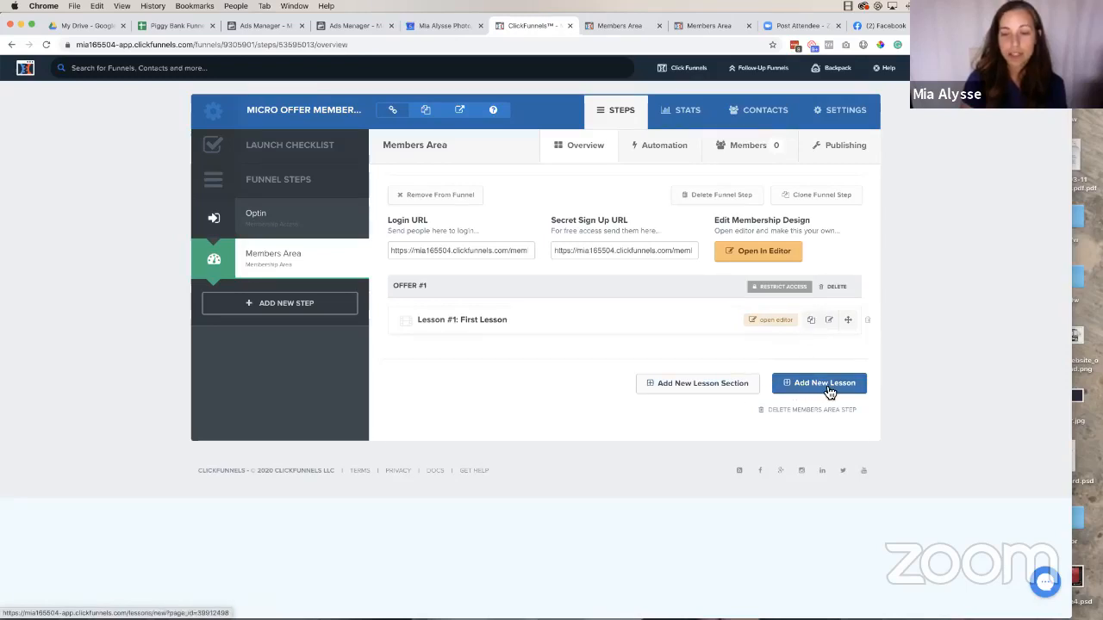
Open the First Lesson of Offer #1 in the editor and look at the section settings without changing them
left_click(774, 325)
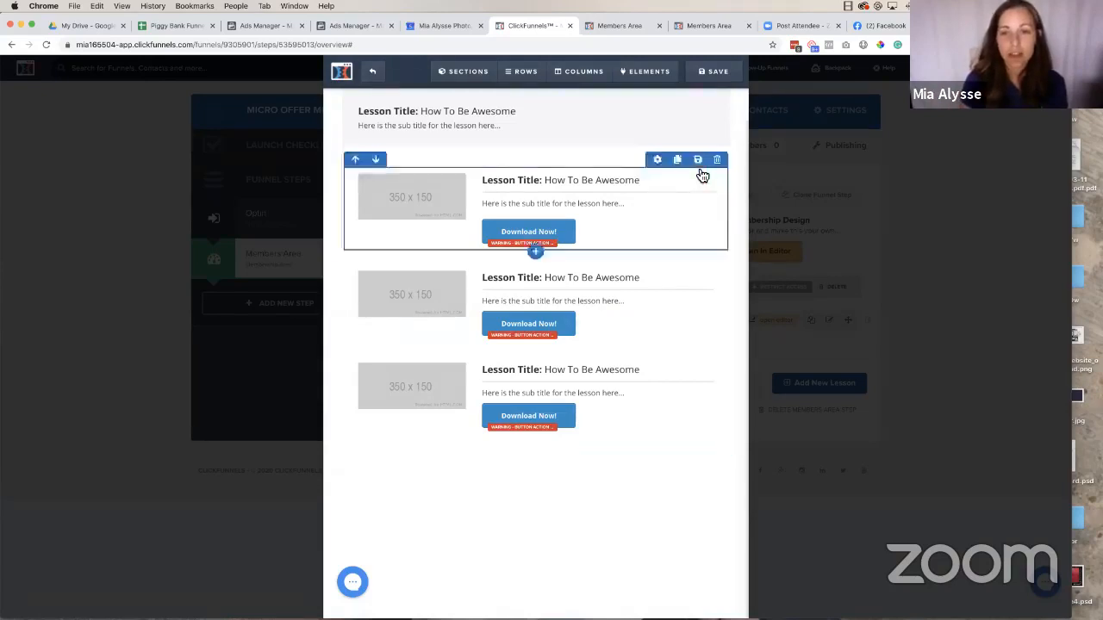
left_click(720, 157)
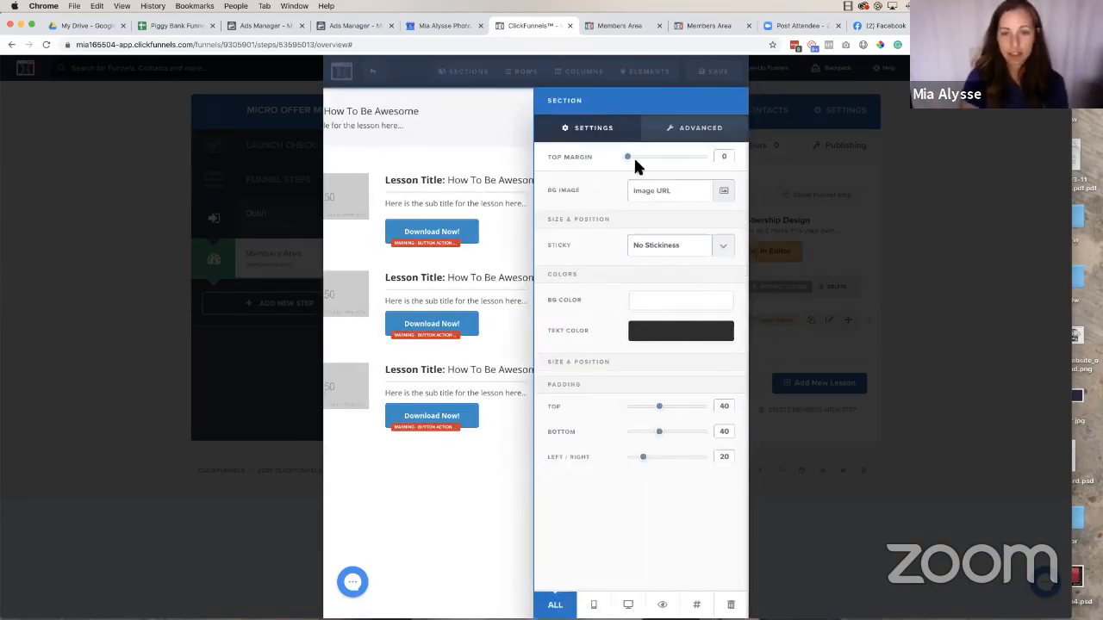
left_click(441, 168)
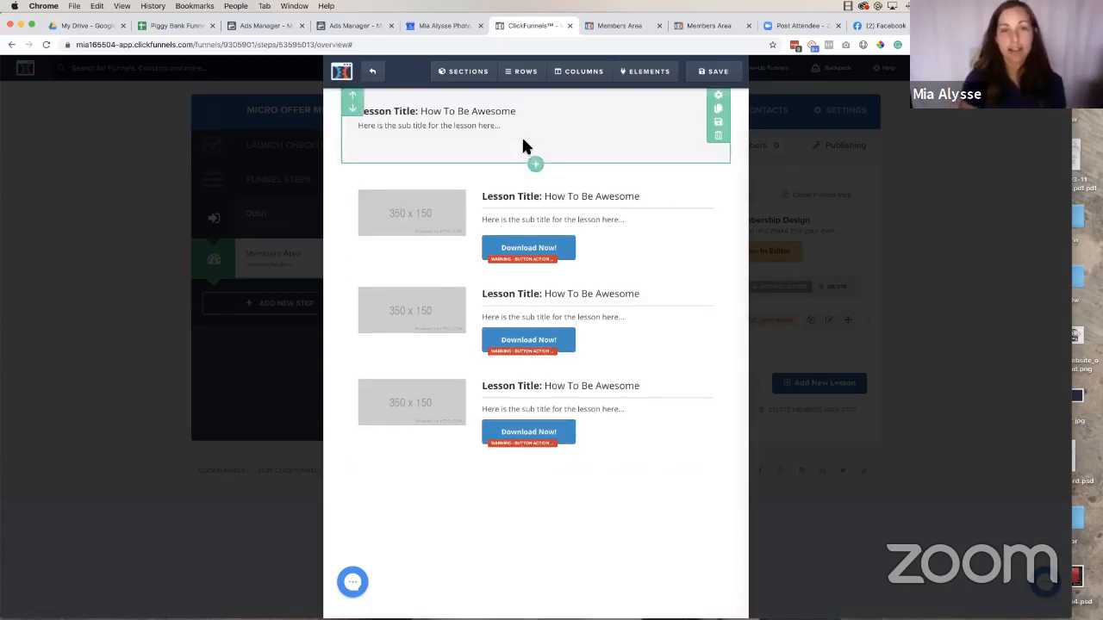
Make the entire main lesson title in the header section bold and center it
left_click(427, 111)
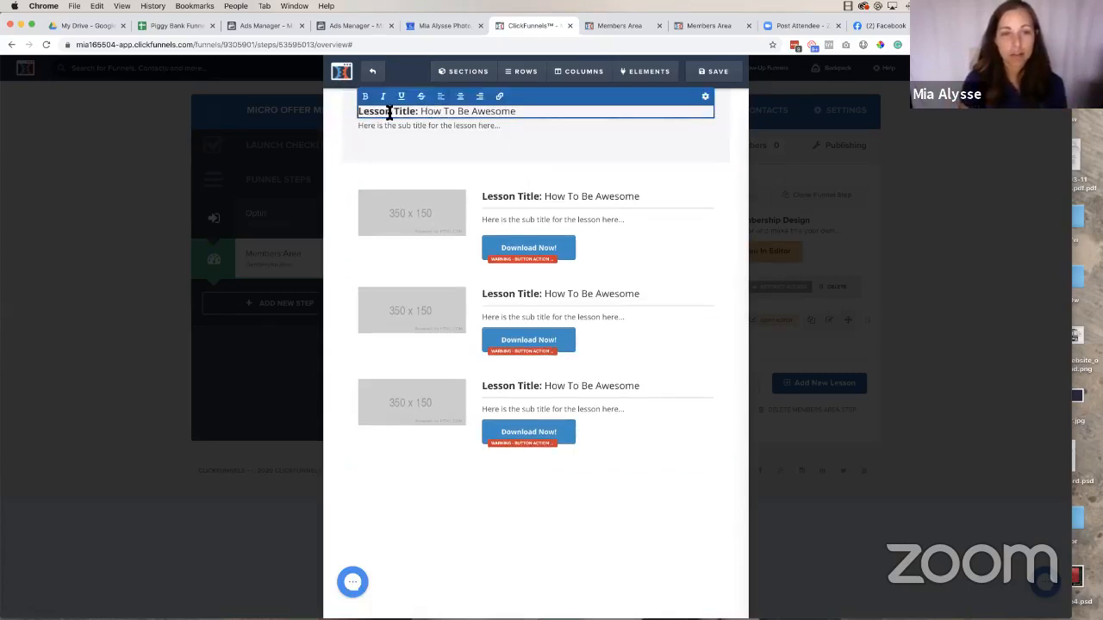
left_click_drag(516, 112, 359, 111)
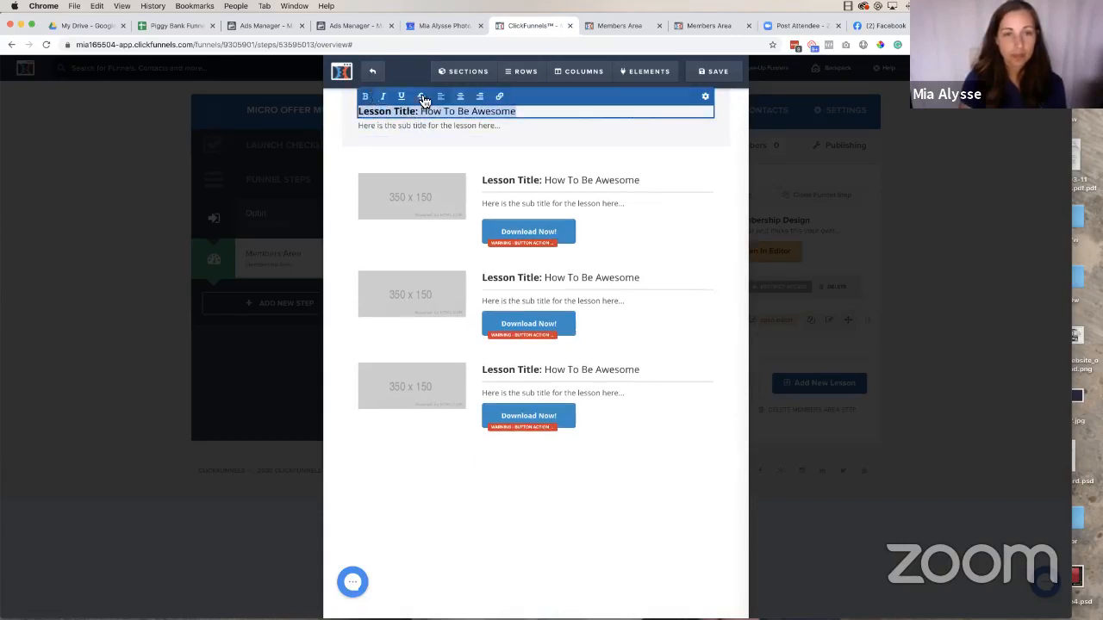
left_click(365, 97)
left_click(462, 97)
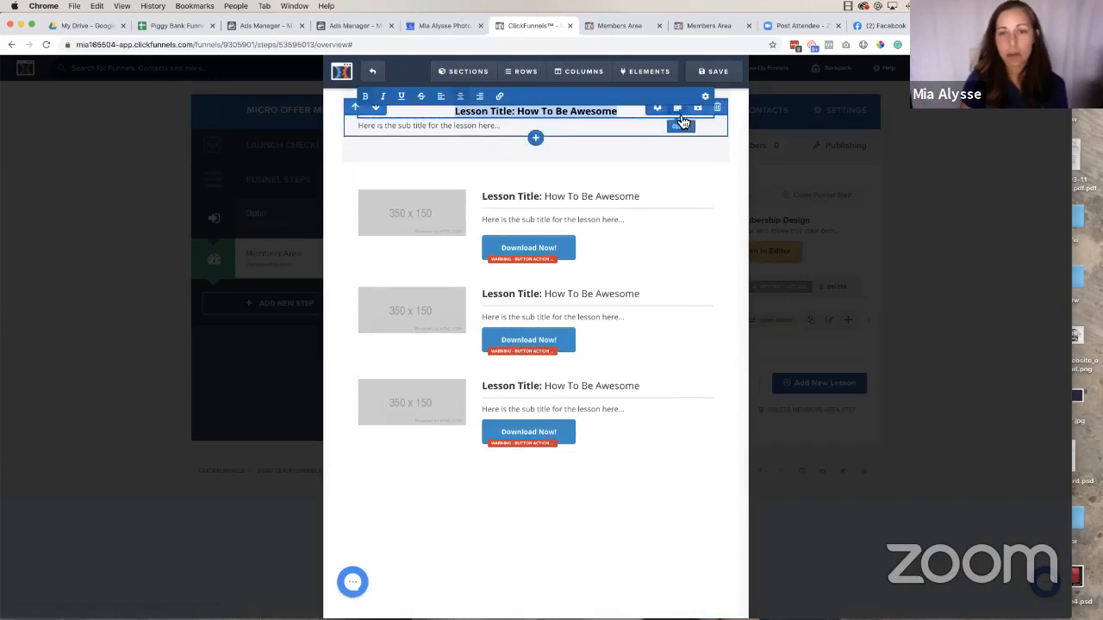
Set the font size of the header's lesson title to 26
left_click(661, 117)
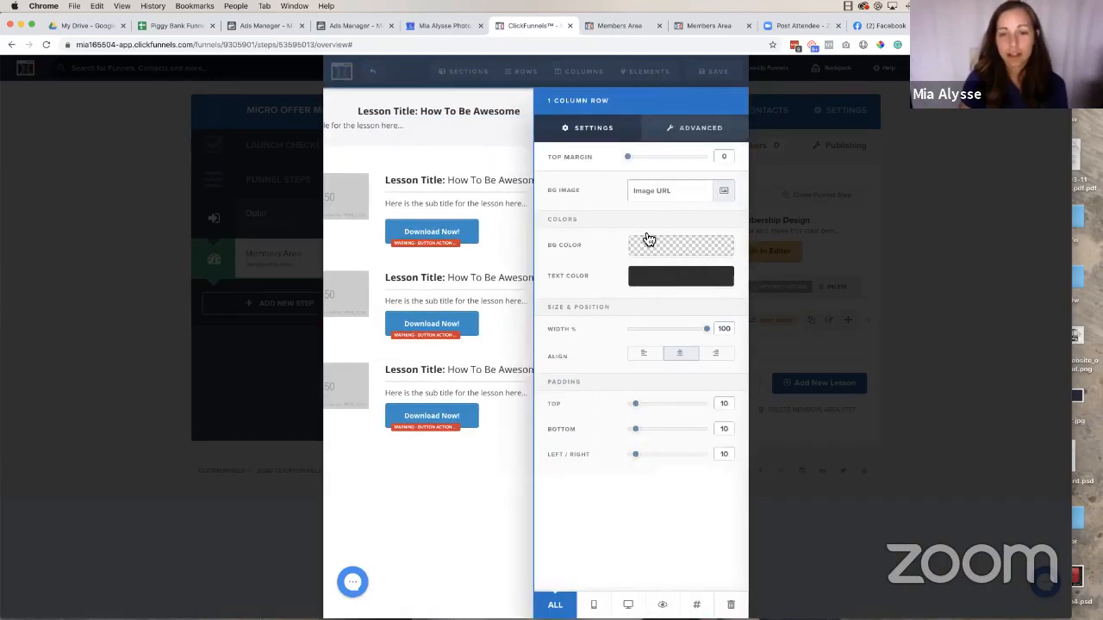
left_click(476, 131)
left_click(667, 119)
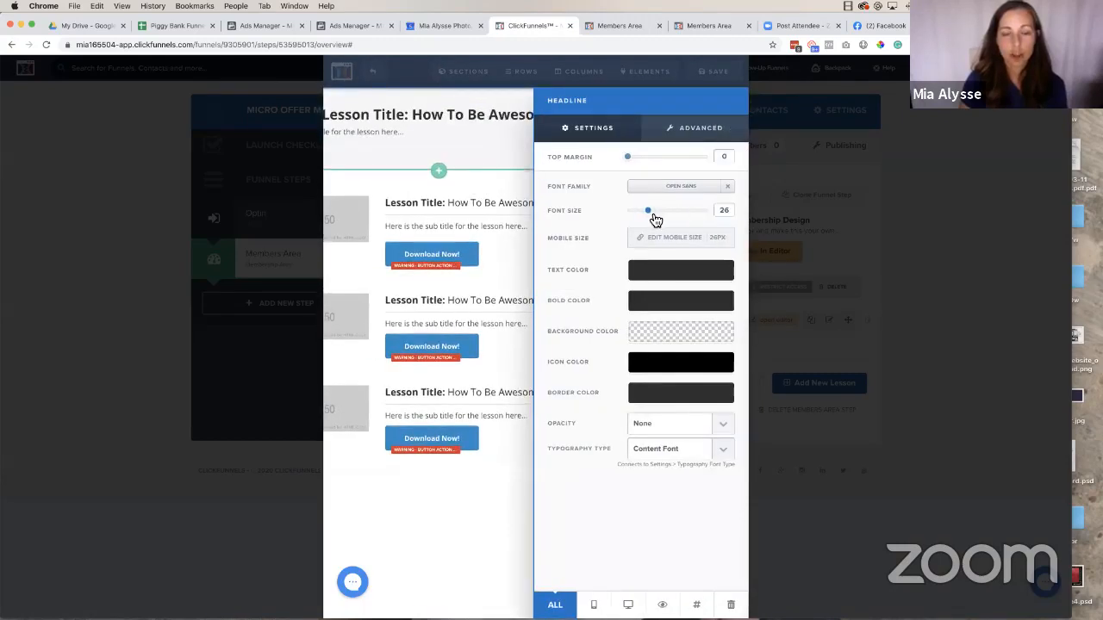
left_click(492, 150)
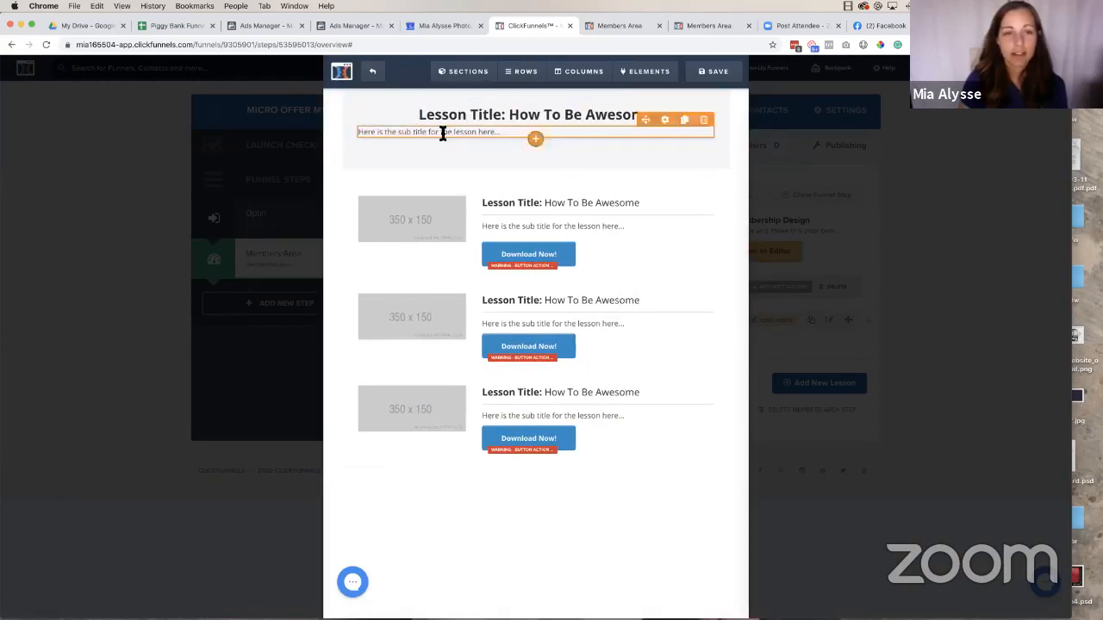
Center the subtitle beneath the header's lesson title
left_click(442, 131)
left_click(460, 118)
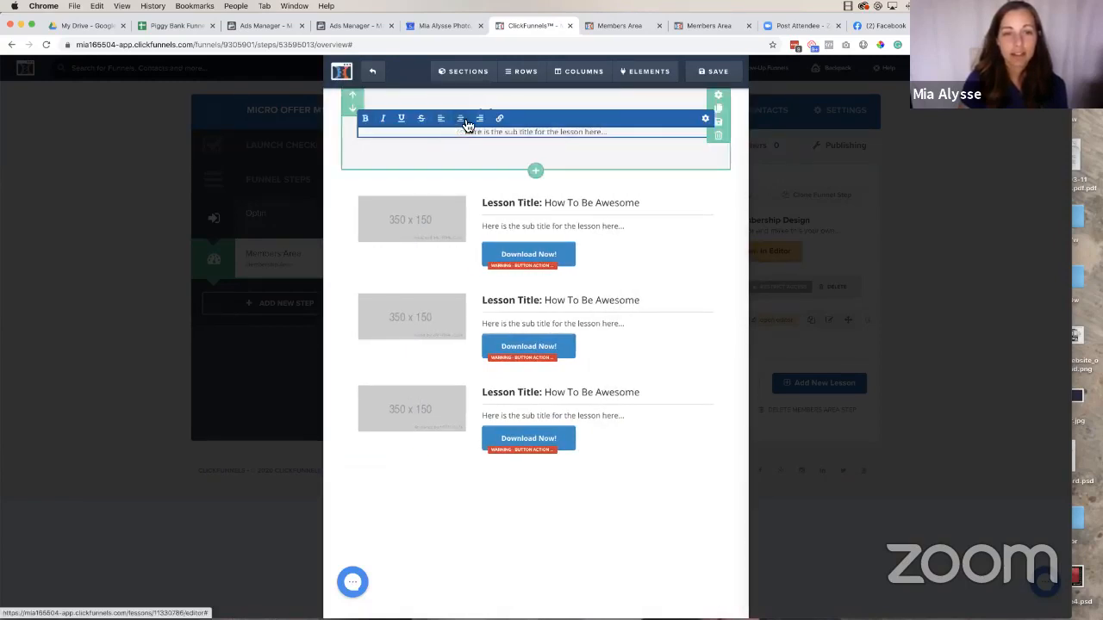
left_click(631, 191)
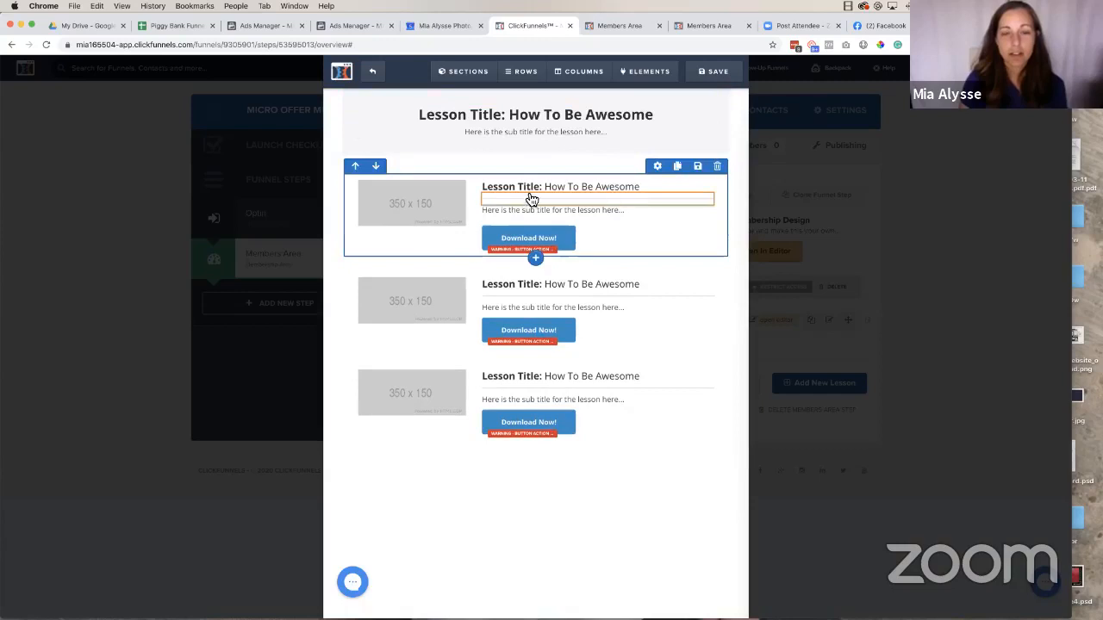
Add a one-column row below the first lesson row and place a video element in it
left_click(595, 237)
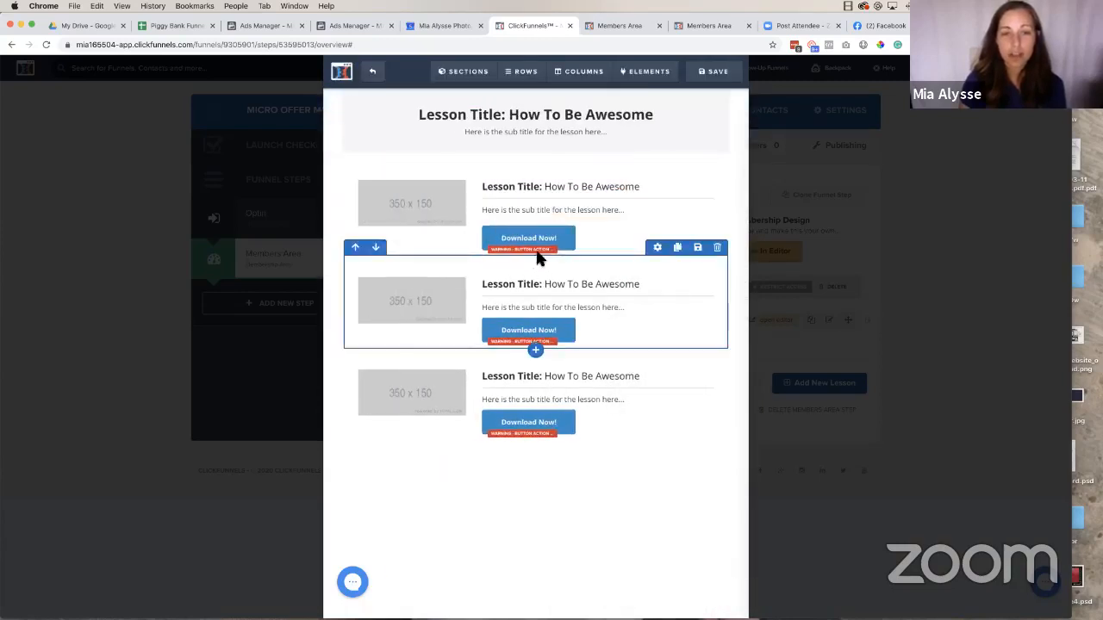
left_click(531, 257)
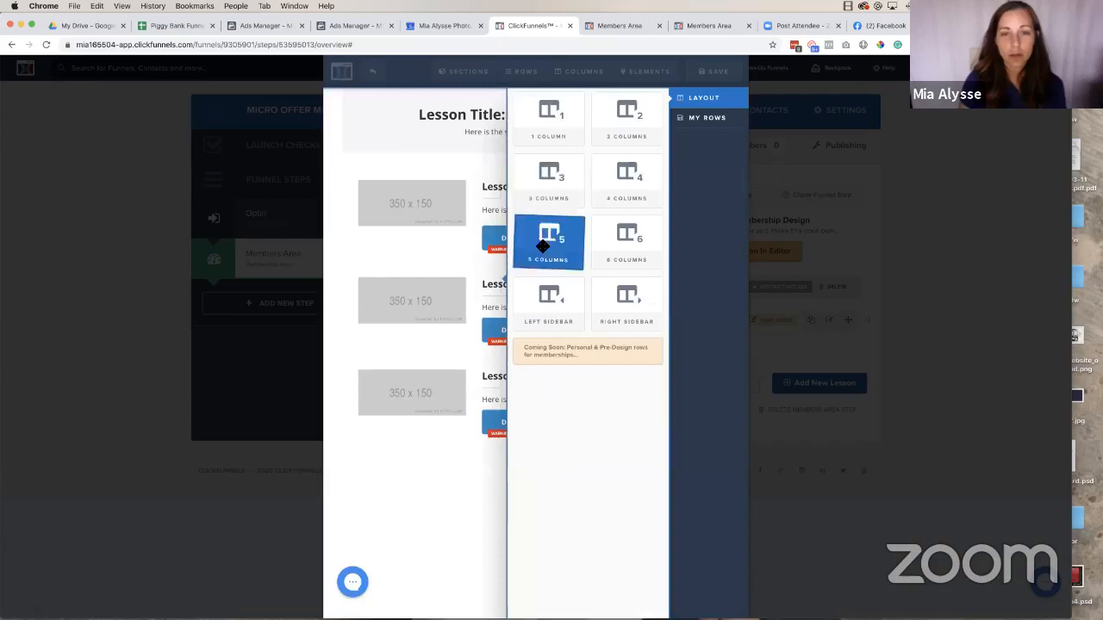
left_click(554, 108)
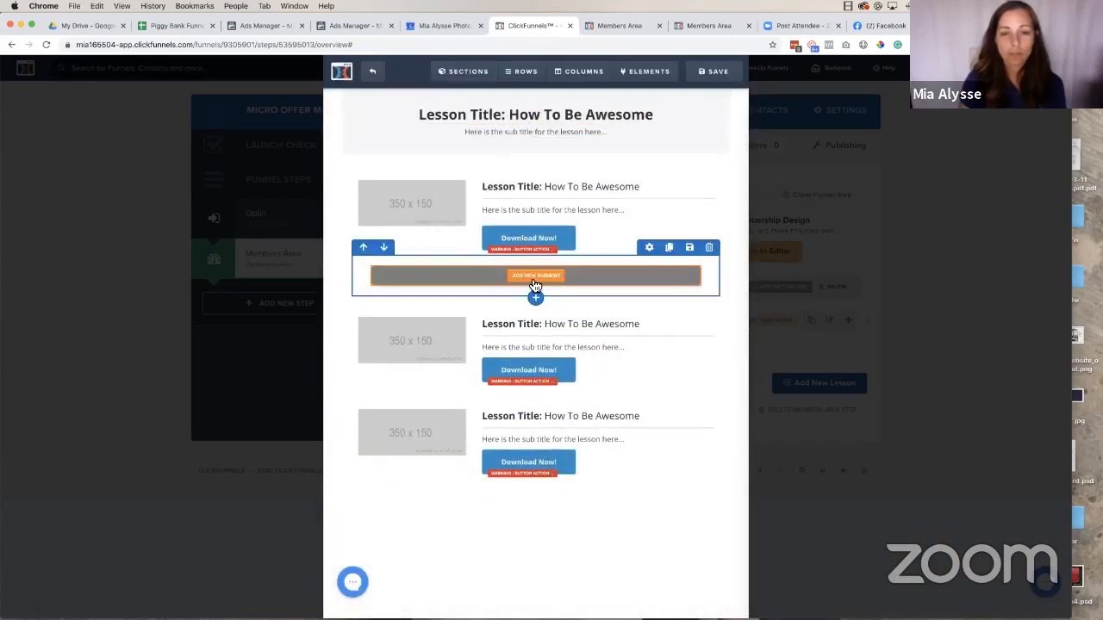
left_click(535, 283)
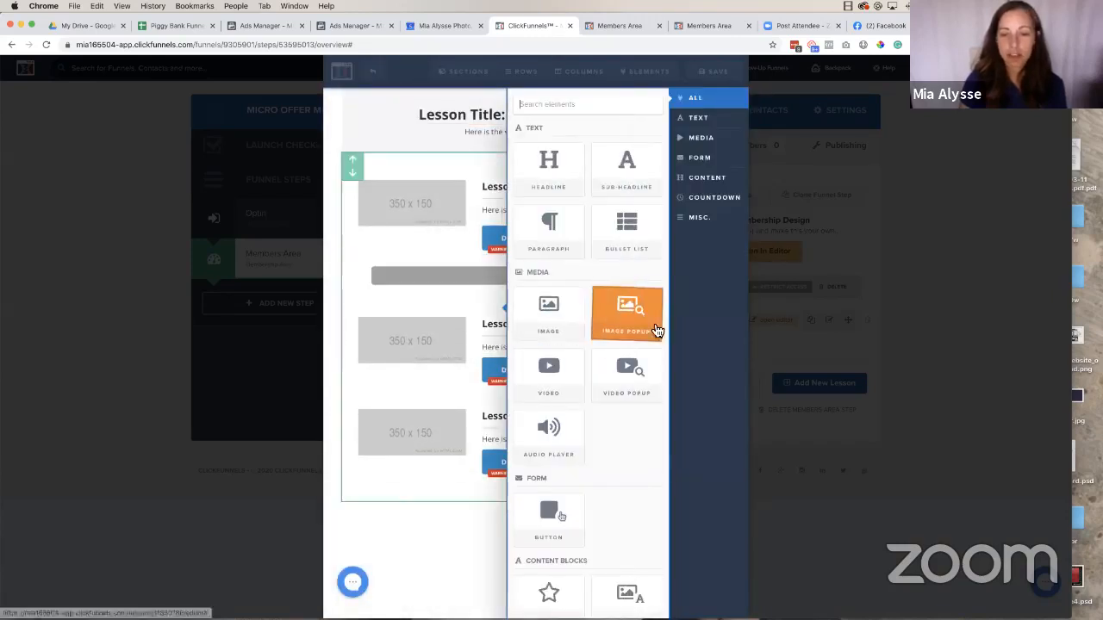
left_click(546, 374)
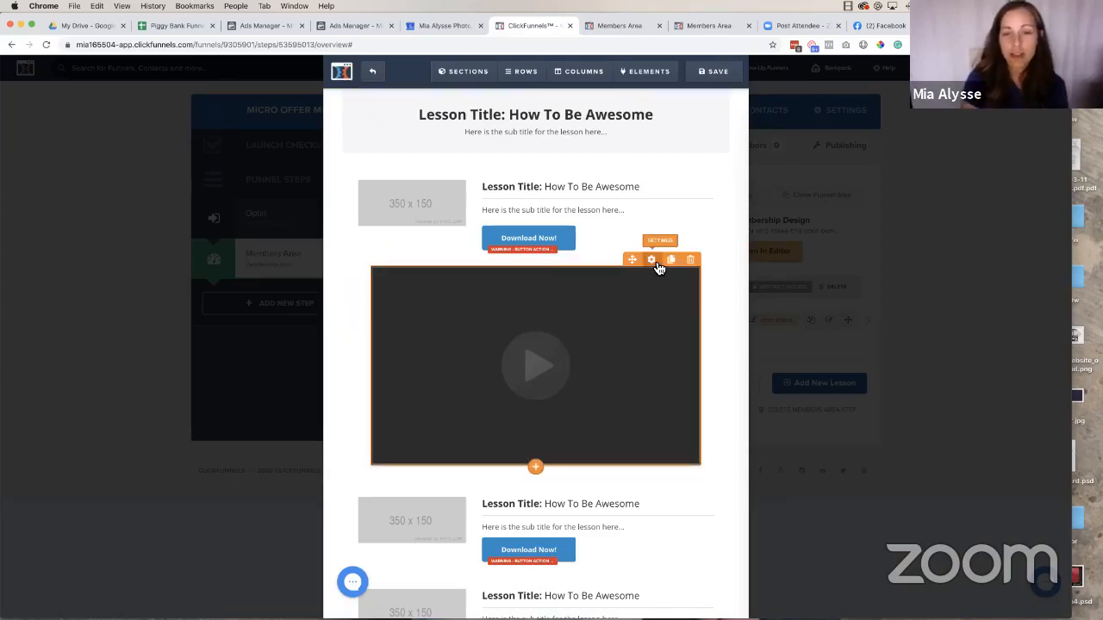
Set the new video element's type to Vimeo, leaving its URL blank, and close the settings
left_click(652, 260)
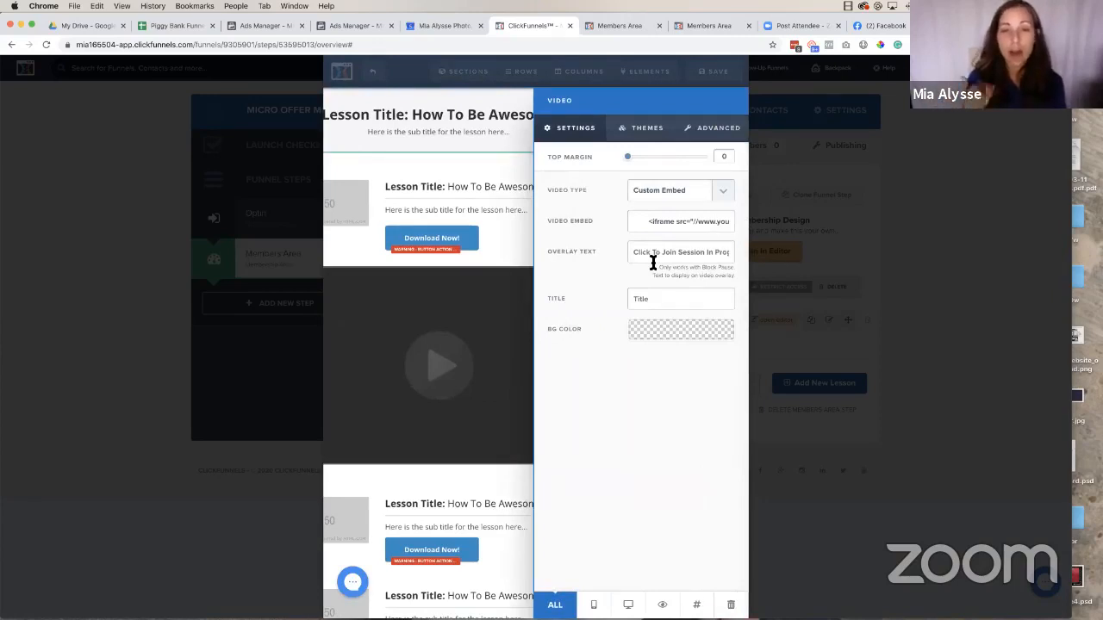
left_click(726, 199)
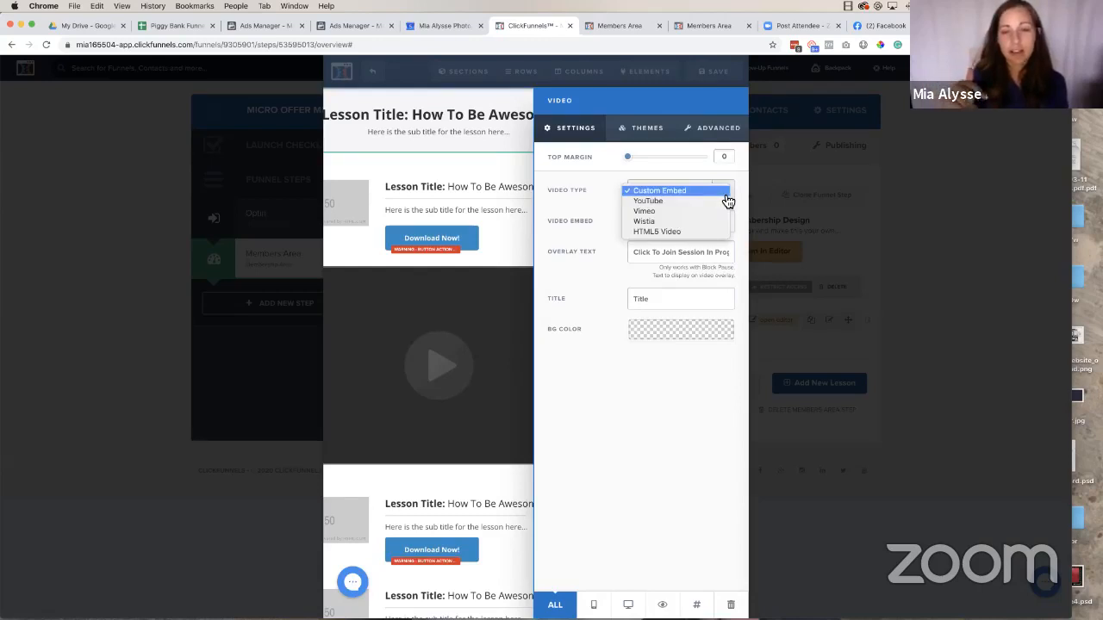
left_click(644, 215)
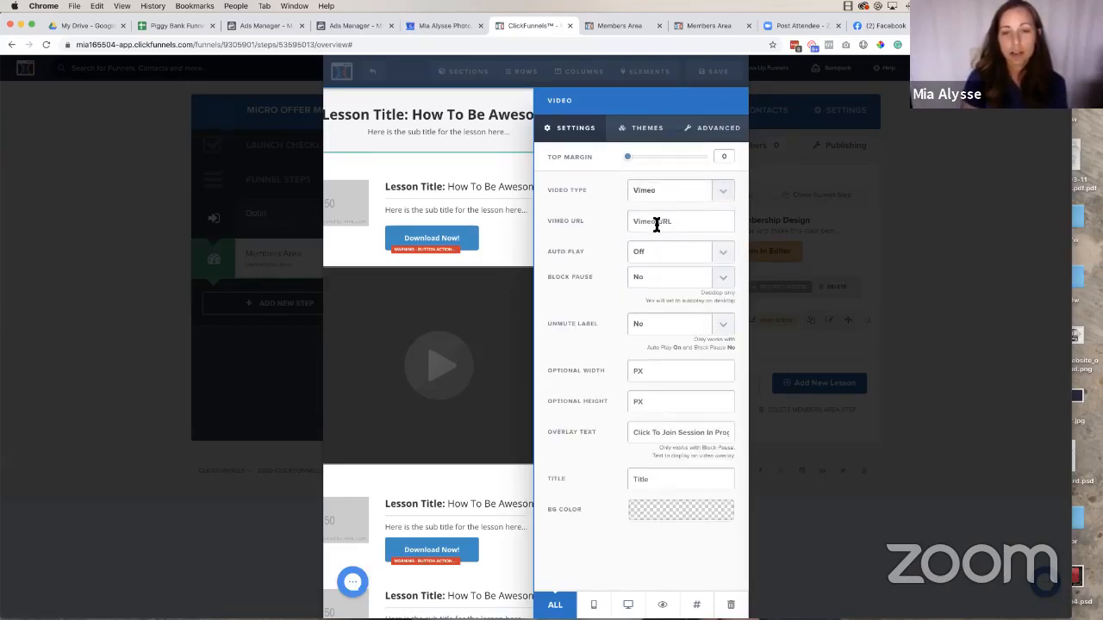
left_click(521, 255)
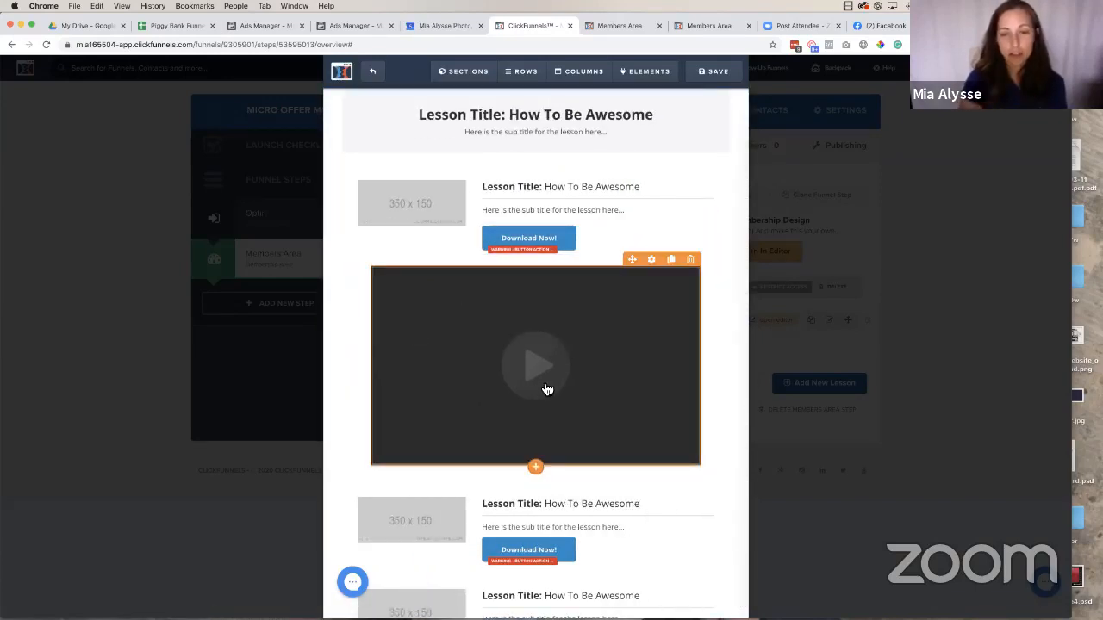
Set the first row's "Download Now!" button to open its website URL in a new tab/window
left_click(548, 245)
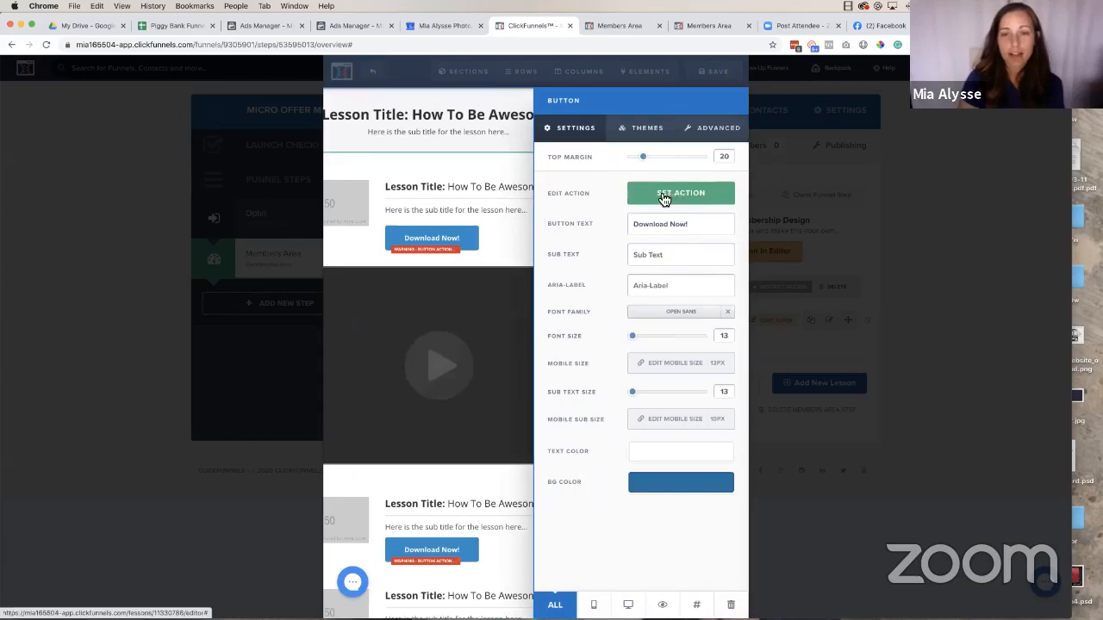
left_click(692, 198)
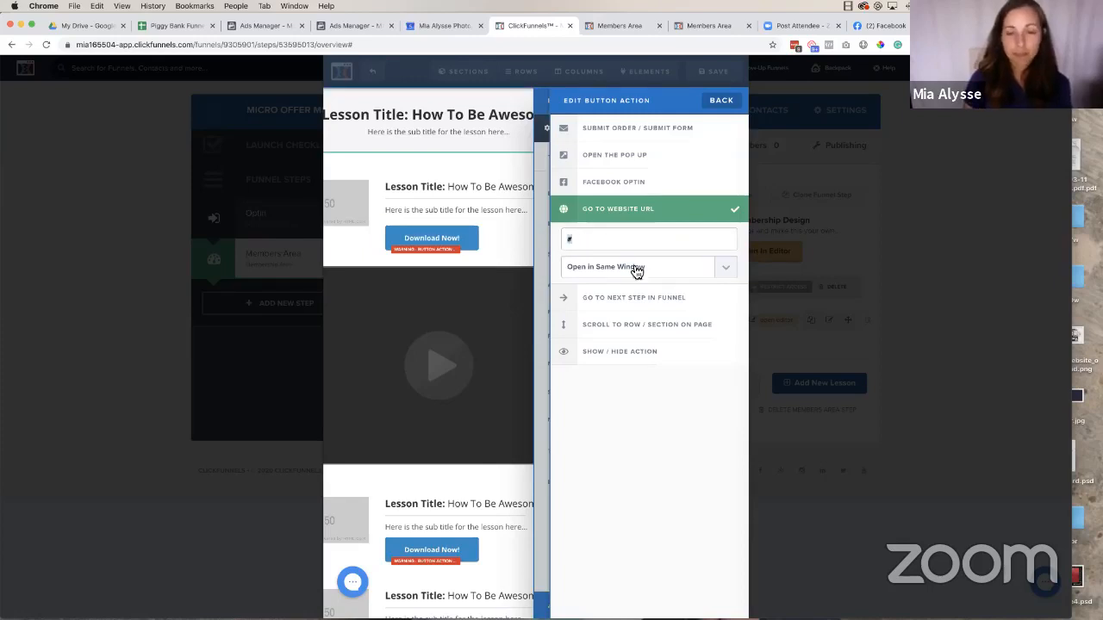
left_click(608, 267)
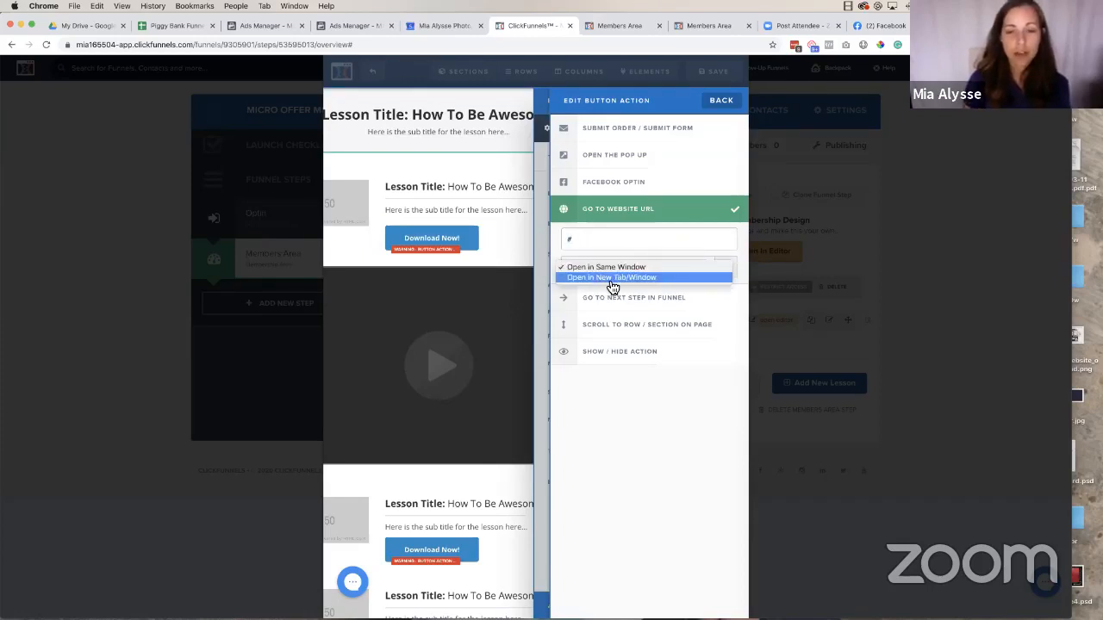
left_click(611, 277)
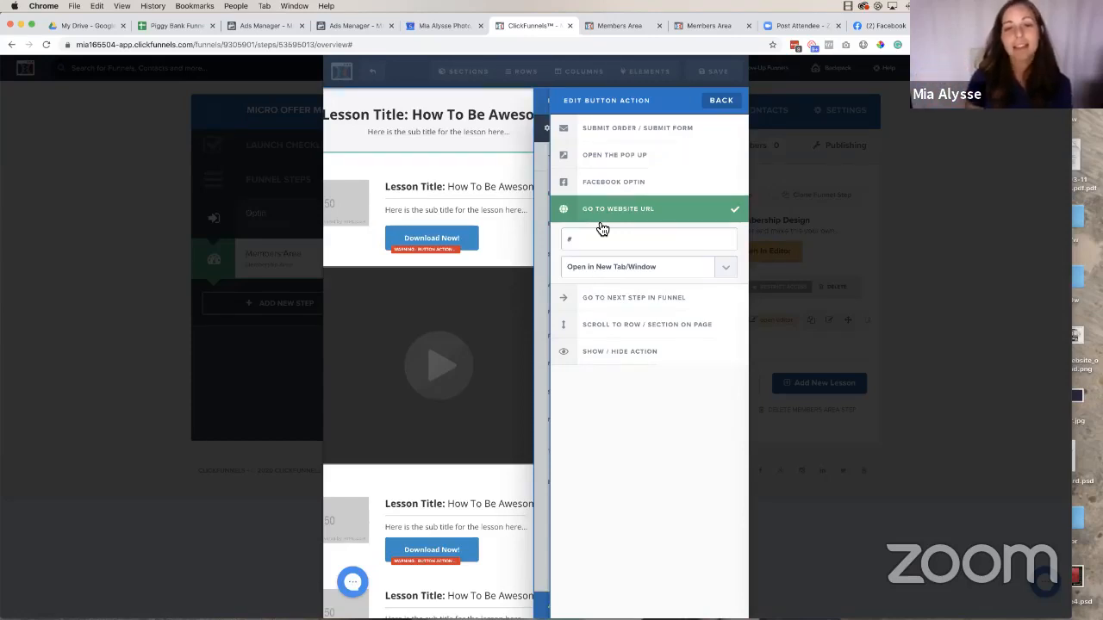
left_click(507, 249)
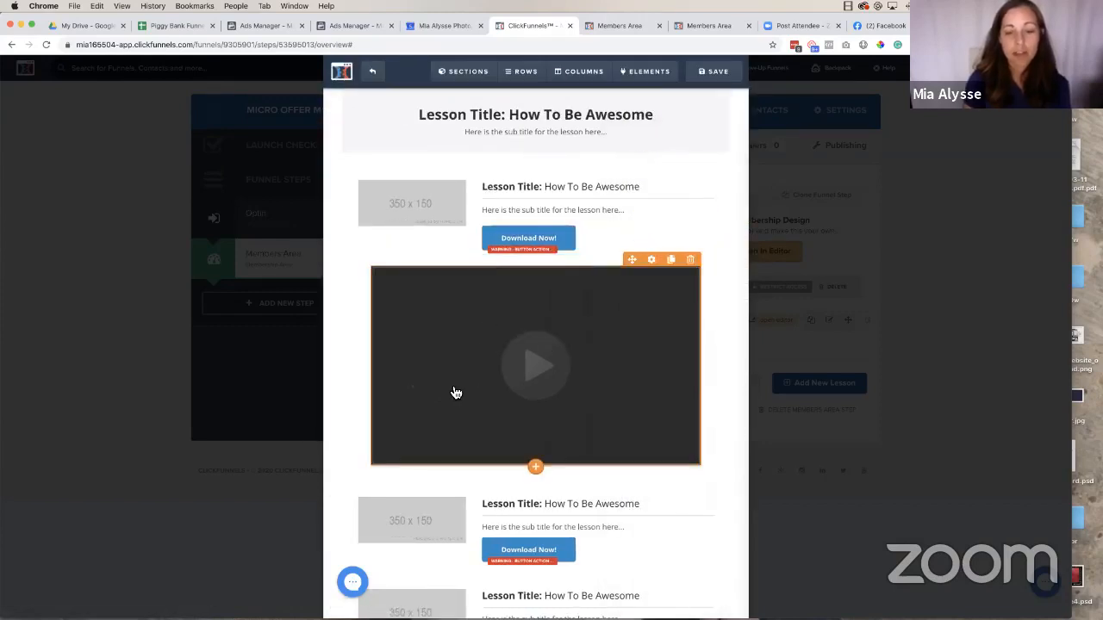
Delete the two lesson rows below the video, save the lesson and return to the Members Area overview
scroll(454, 392, "down", 1)
scroll(455, 392, "up", 1)
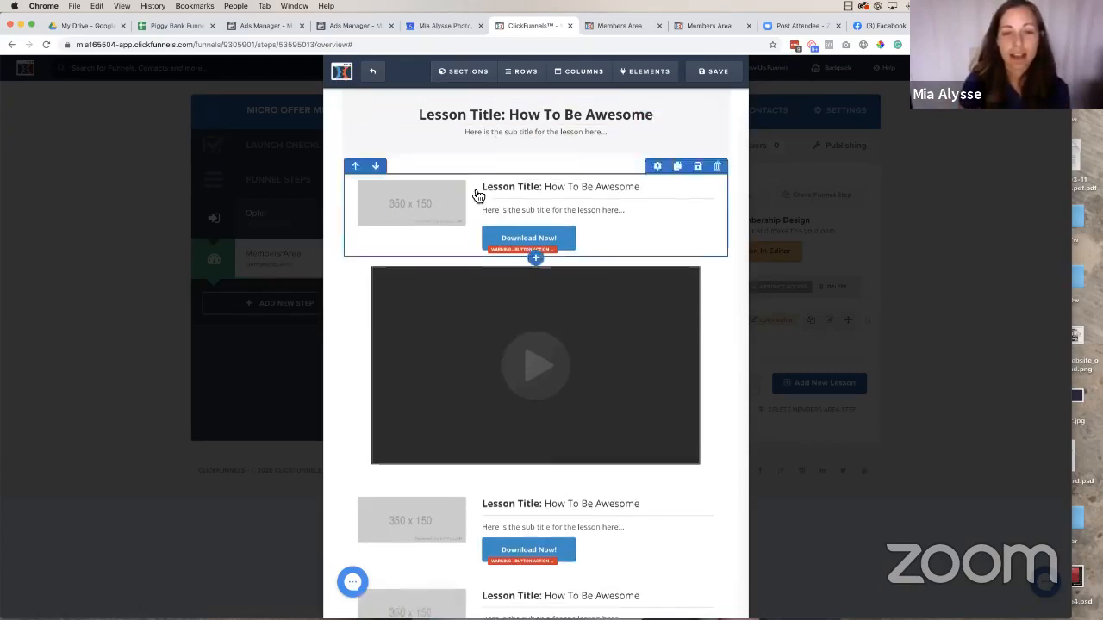
scroll(638, 449, "down", 2)
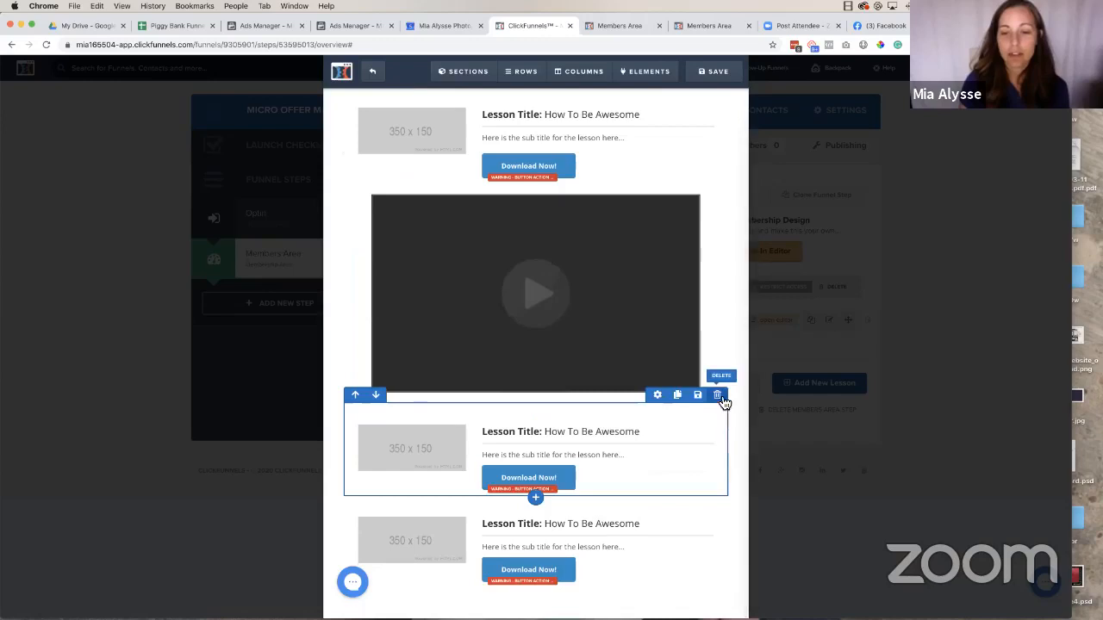
left_click(716, 394)
left_click(629, 105)
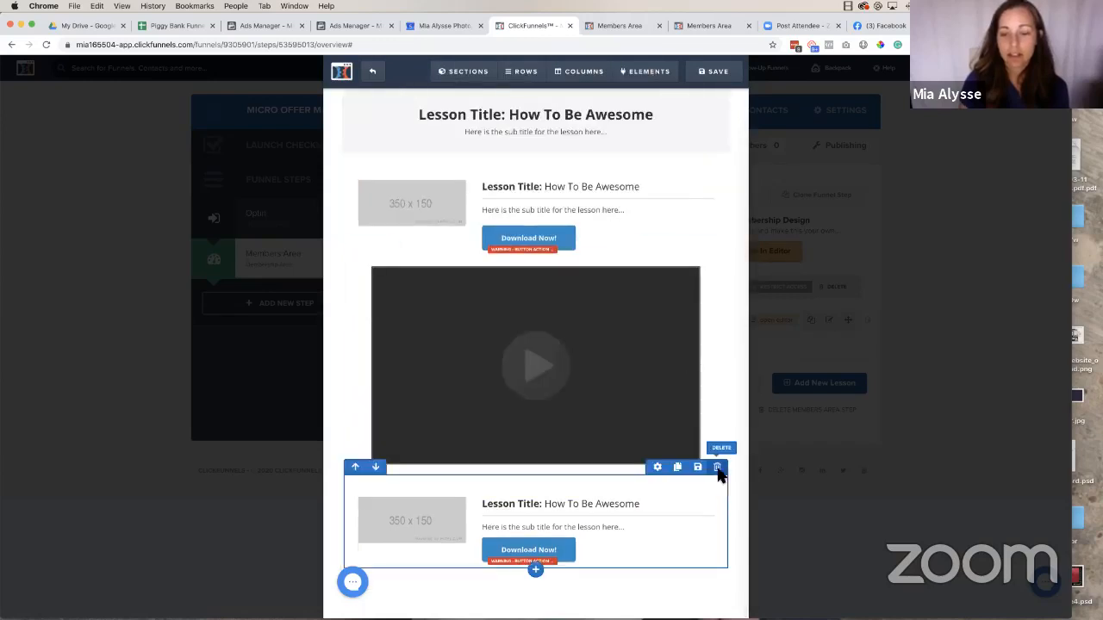
left_click(717, 467)
left_click(626, 107)
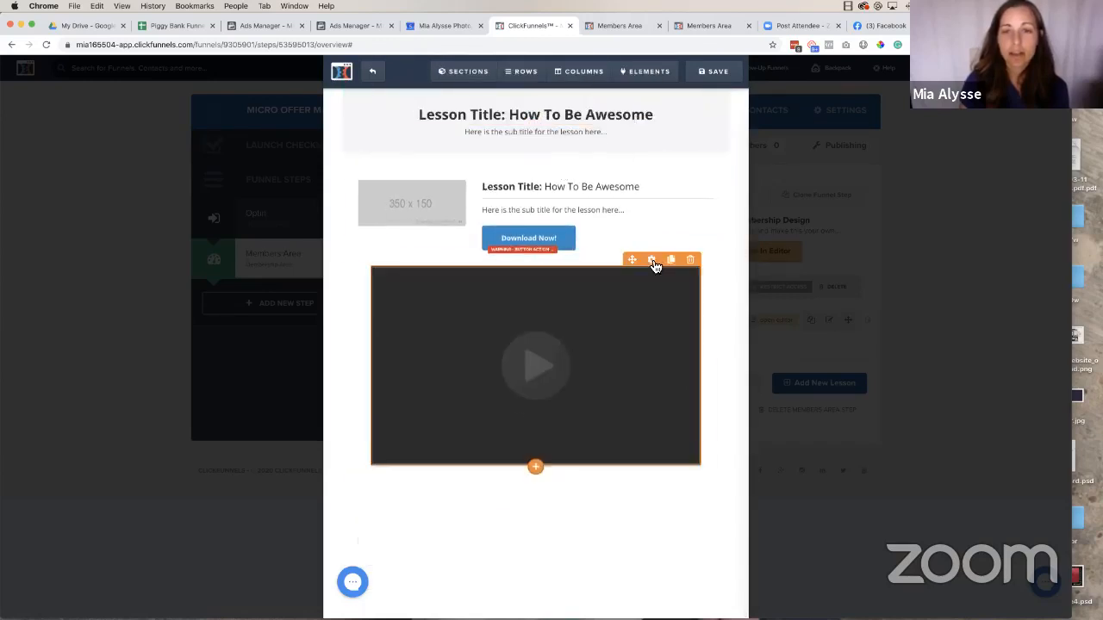
left_click(712, 74)
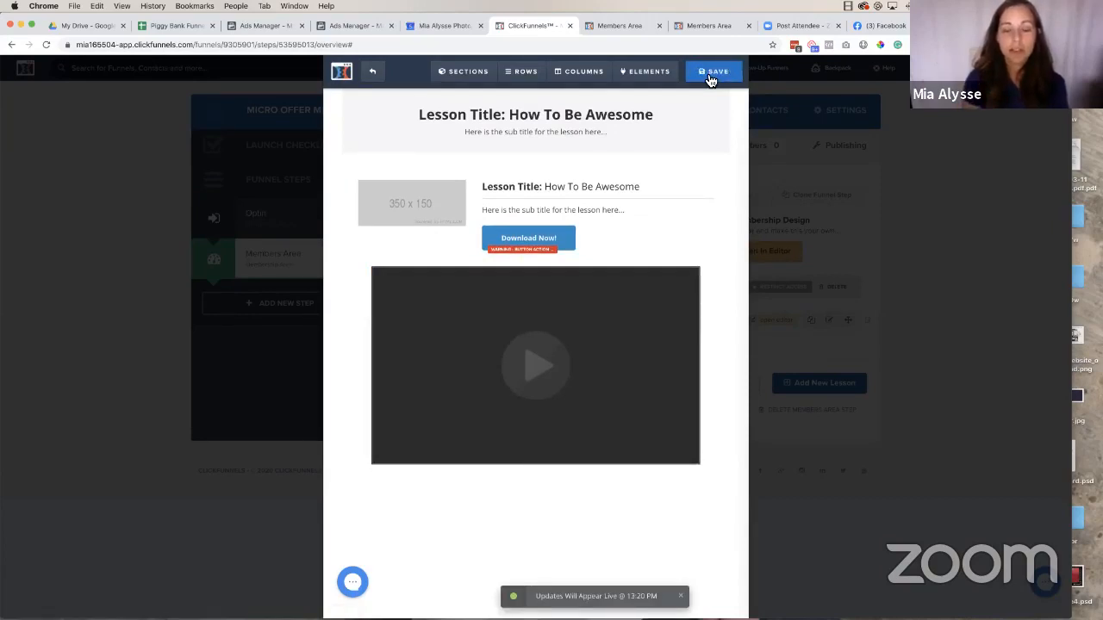
left_click(375, 76)
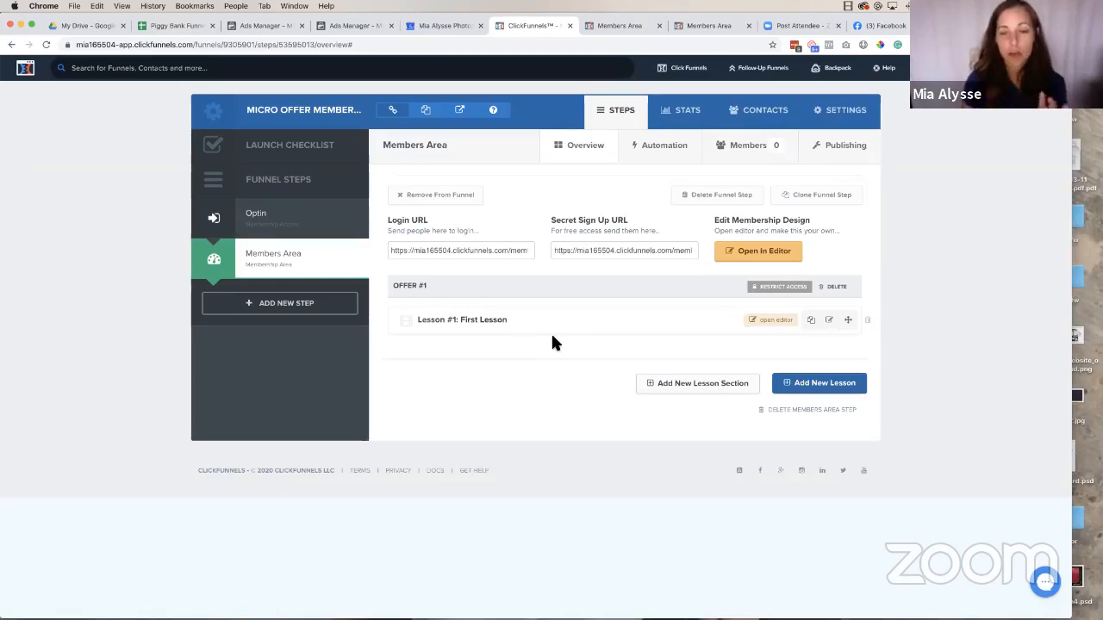
Create a lesson section named "Order Bump" restricted to buyers of the product "Funnel Strategy Package - 12/2"
left_click(667, 383)
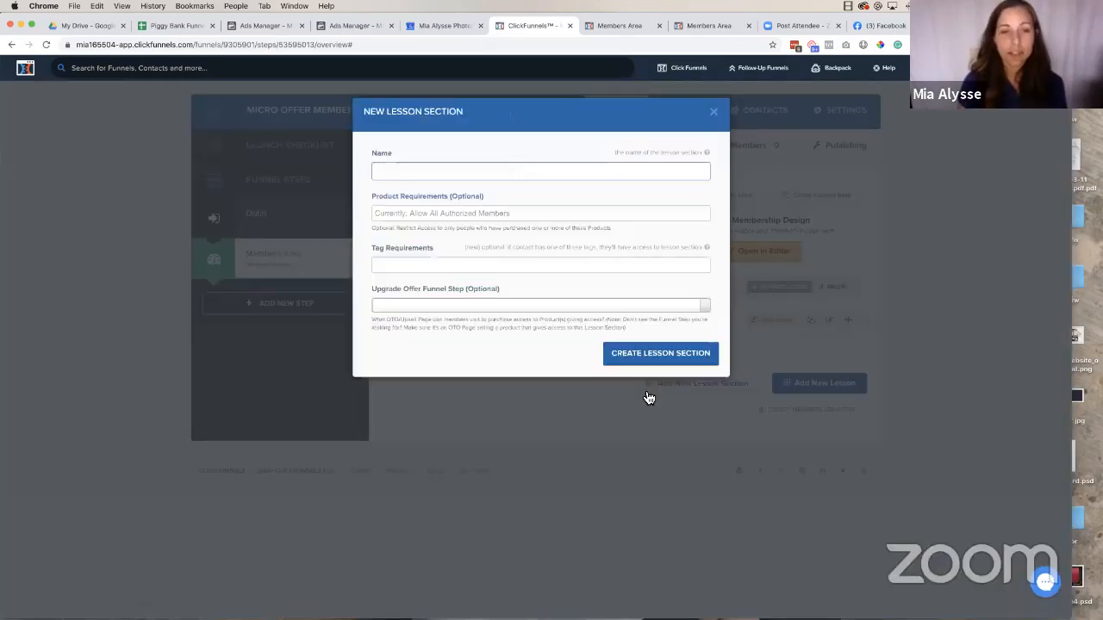
type("Order ")
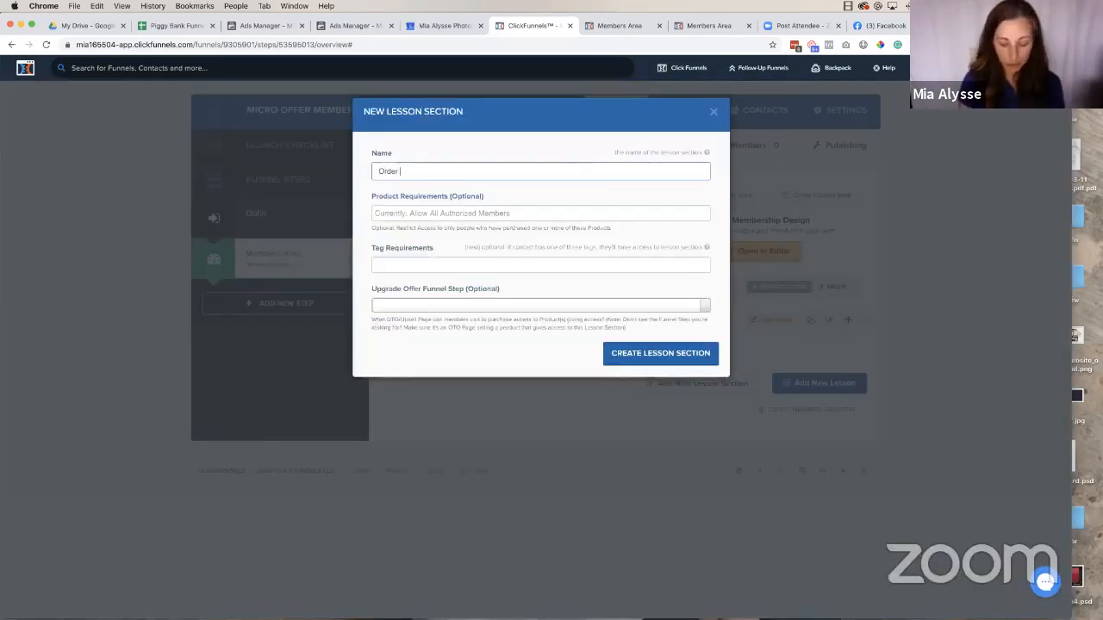
type("Bump")
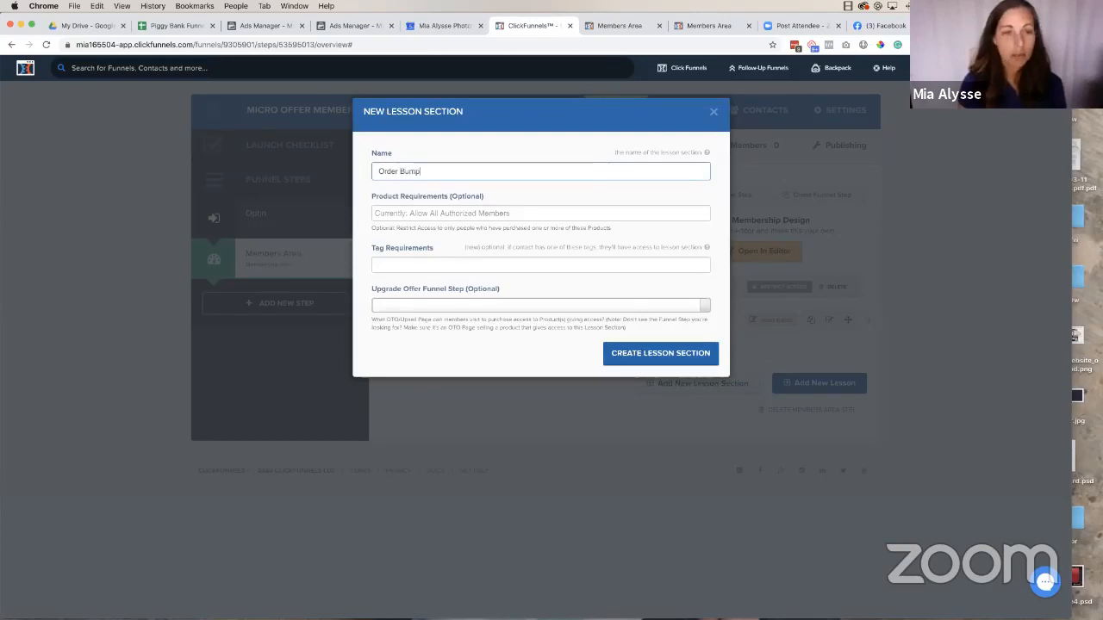
left_click(397, 213)
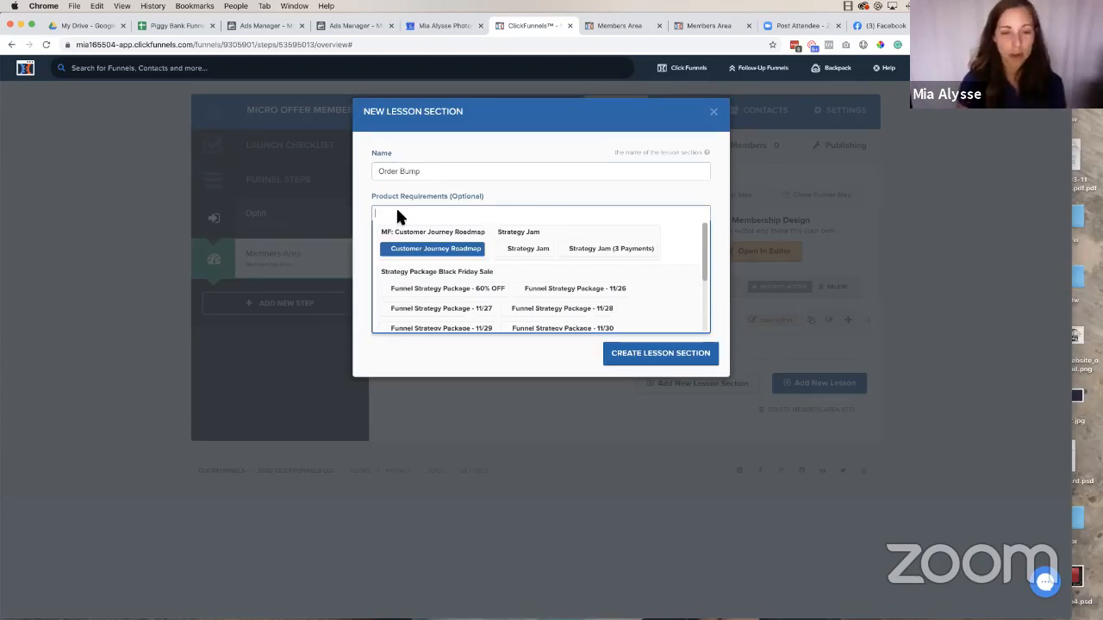
scroll(461, 285, "down", 3)
scroll(462, 288, "up", 3)
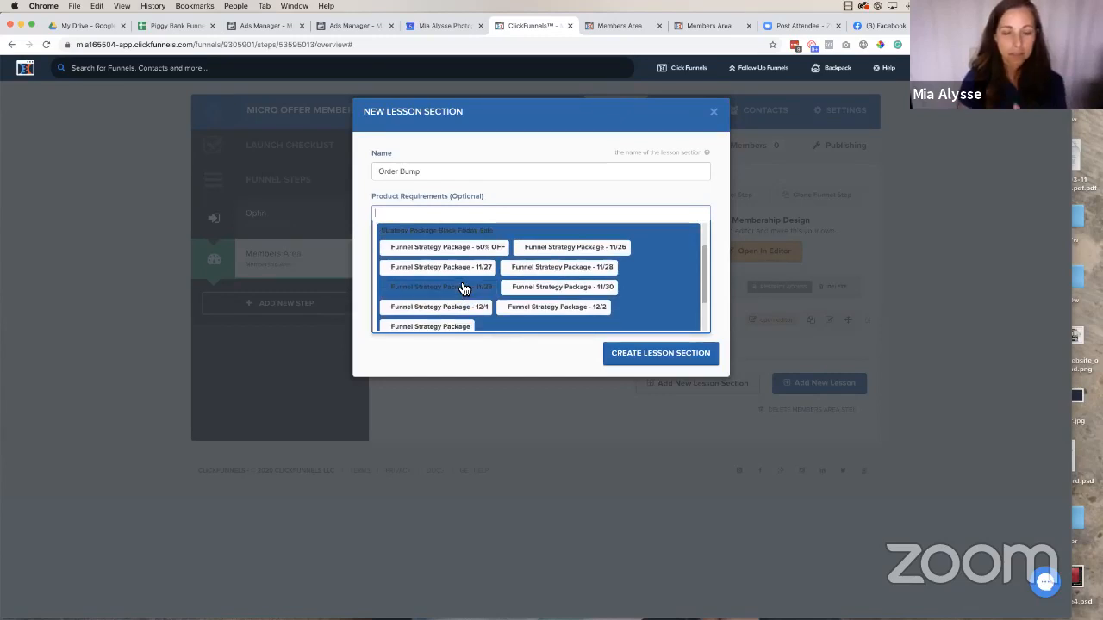
left_click(534, 307)
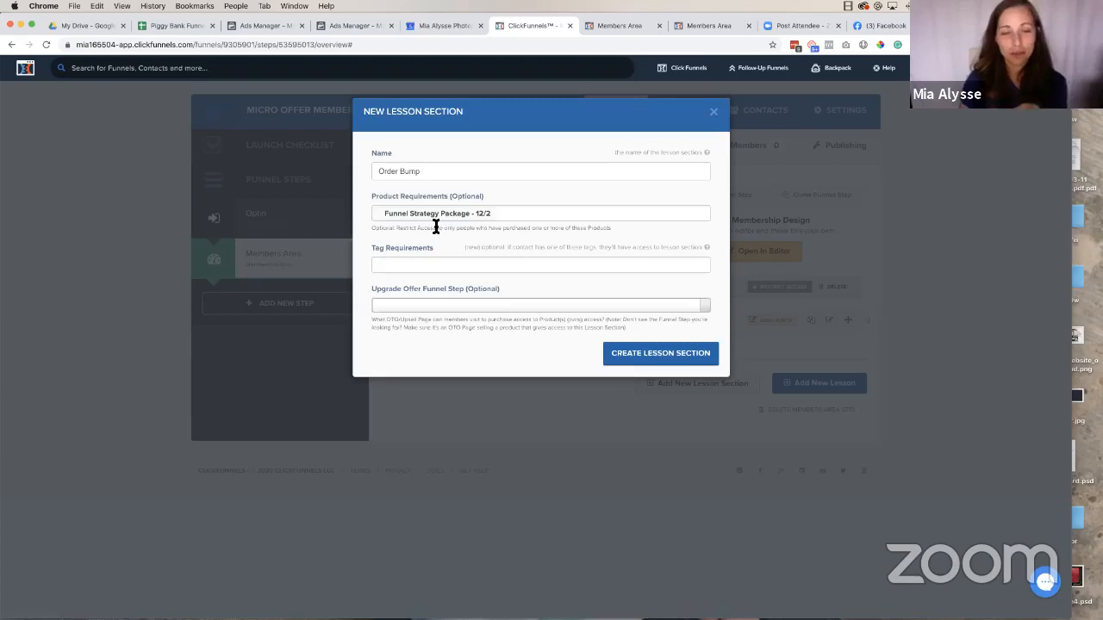
left_click(658, 360)
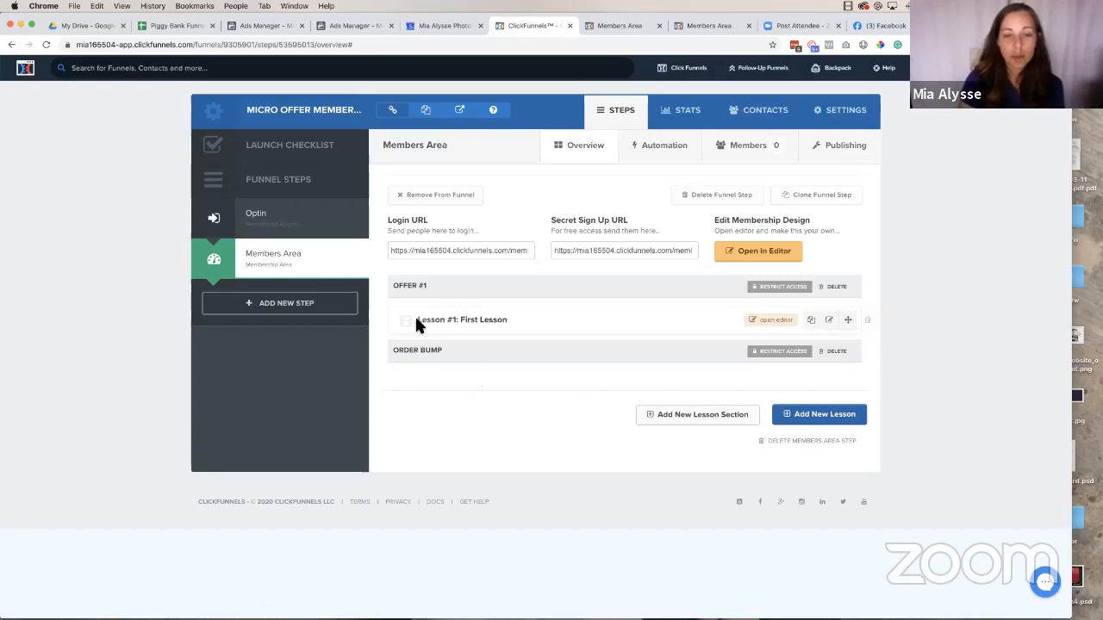
Rename the first lesson to "Micro Offer Magic", keeping it in the Offer #1 section with no drip delay, and update it
left_click_drag(416, 322, 496, 325)
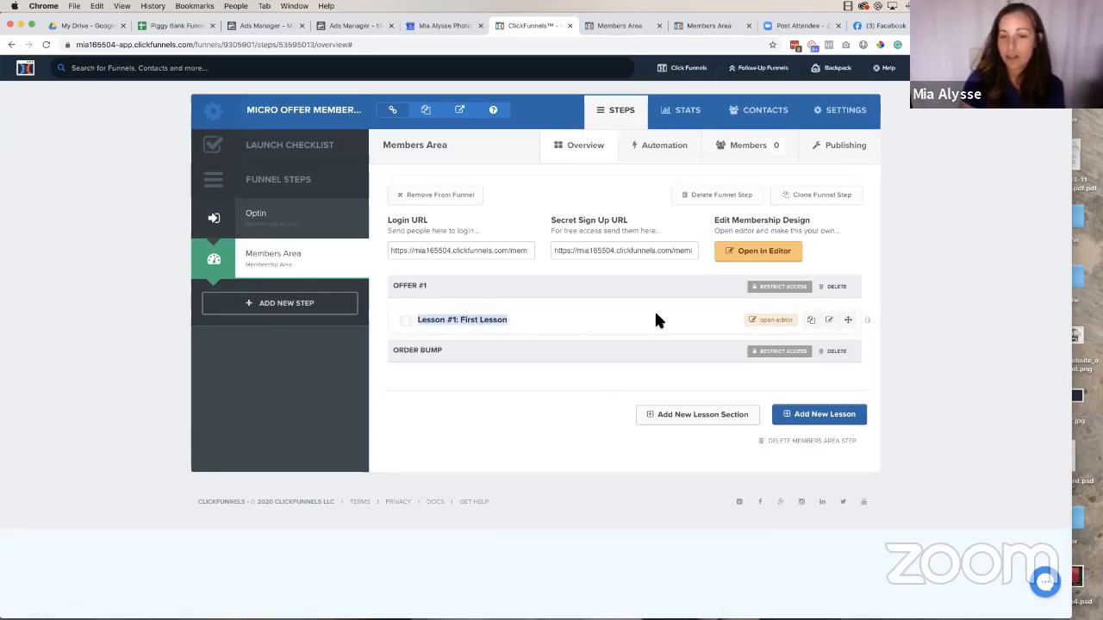
left_click(829, 321)
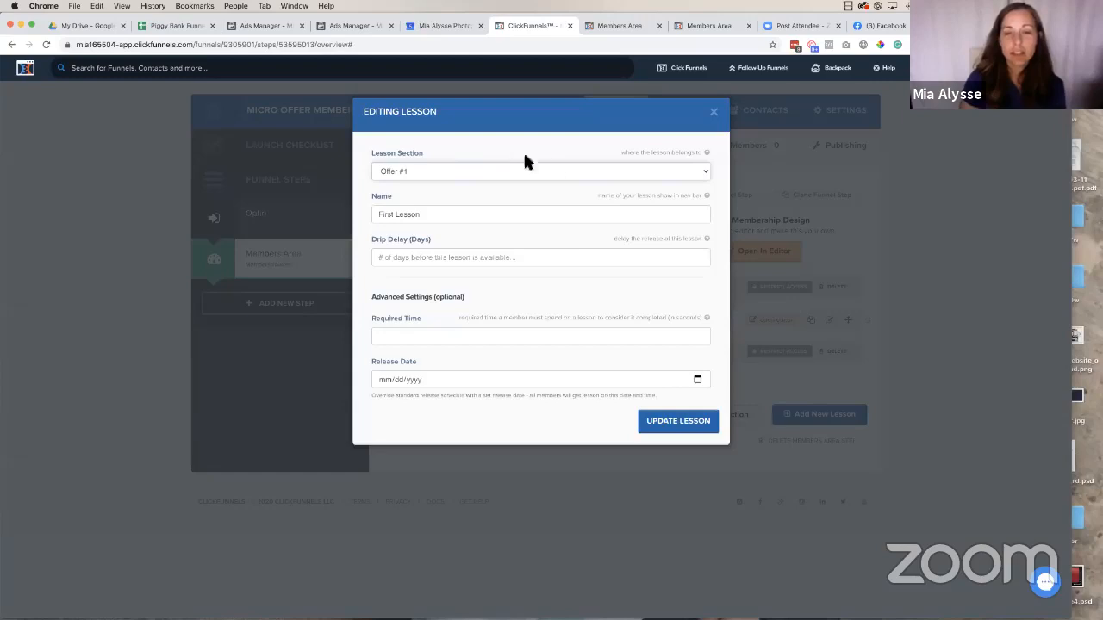
left_click(554, 173)
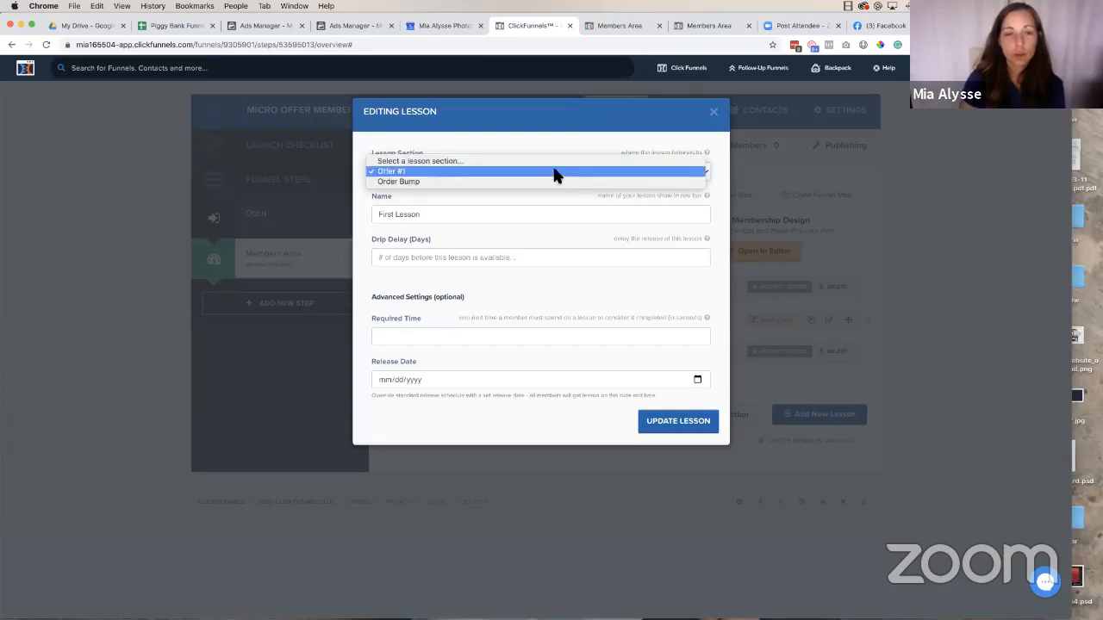
left_click(411, 171)
left_click_drag(420, 215, 373, 216)
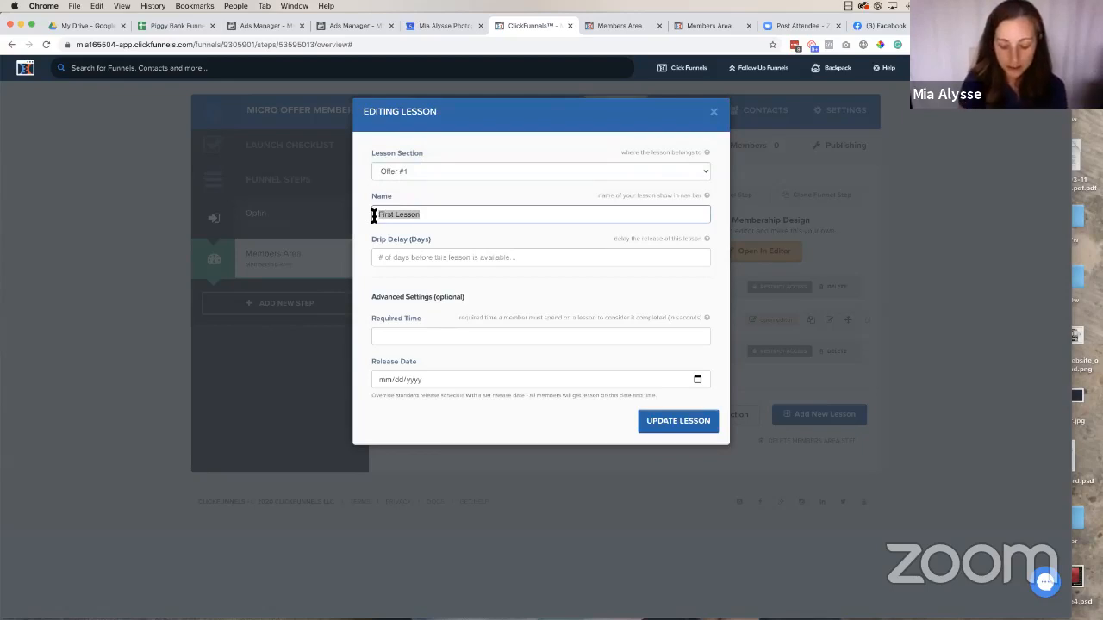
type("Mi")
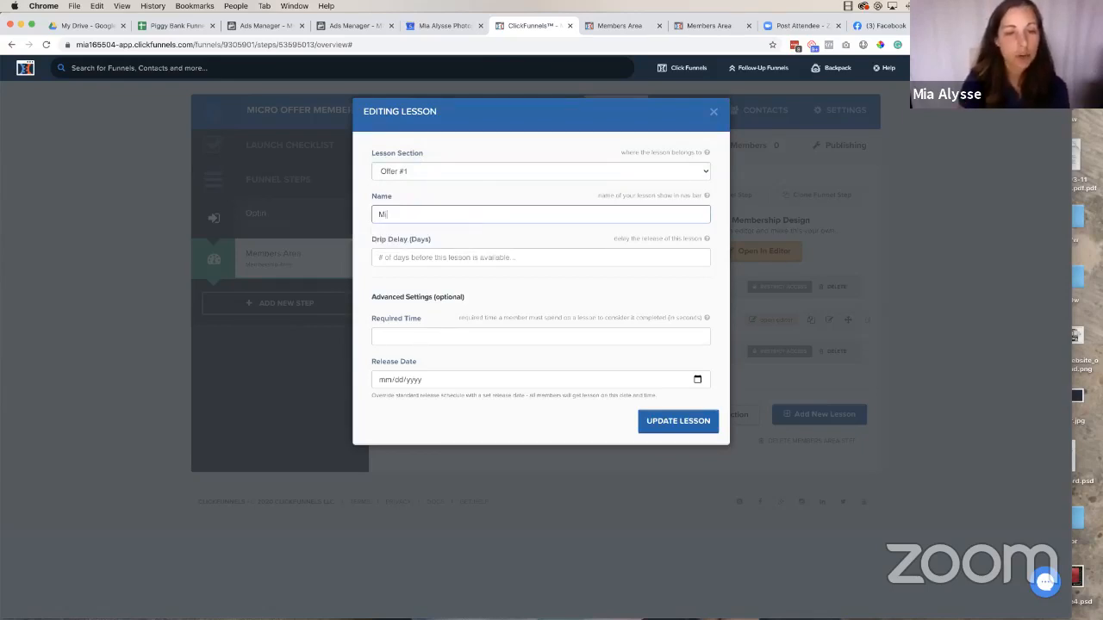
type("cro offer")
key("BackSpace")
key("BackSpace")
key("BackSpace")
key("BackSpace")
key("BackSpace")
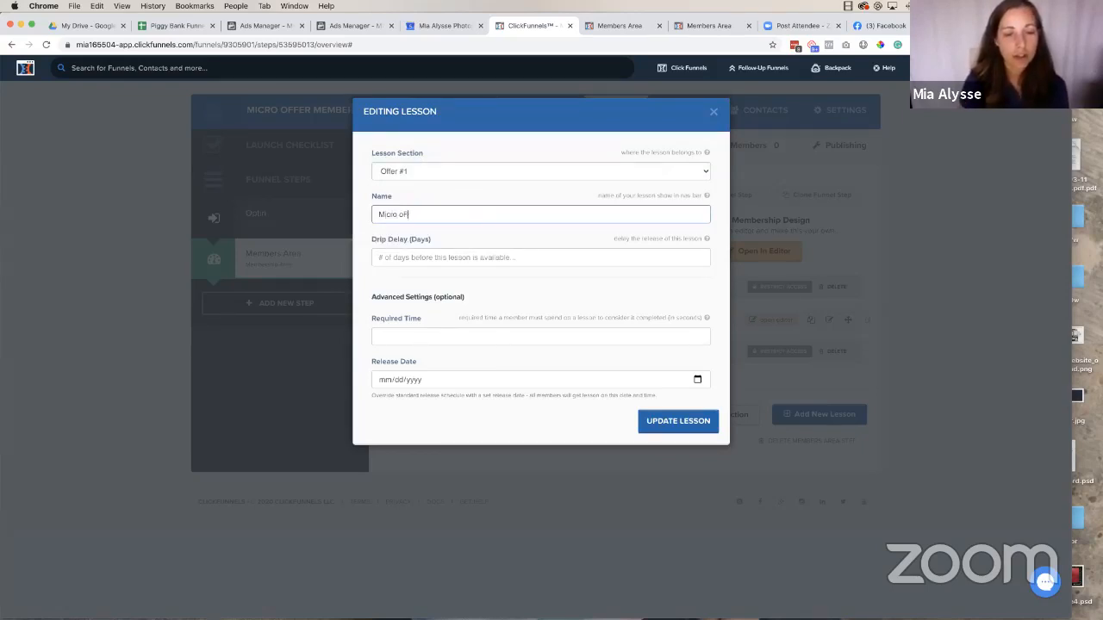
type("Offer Magic")
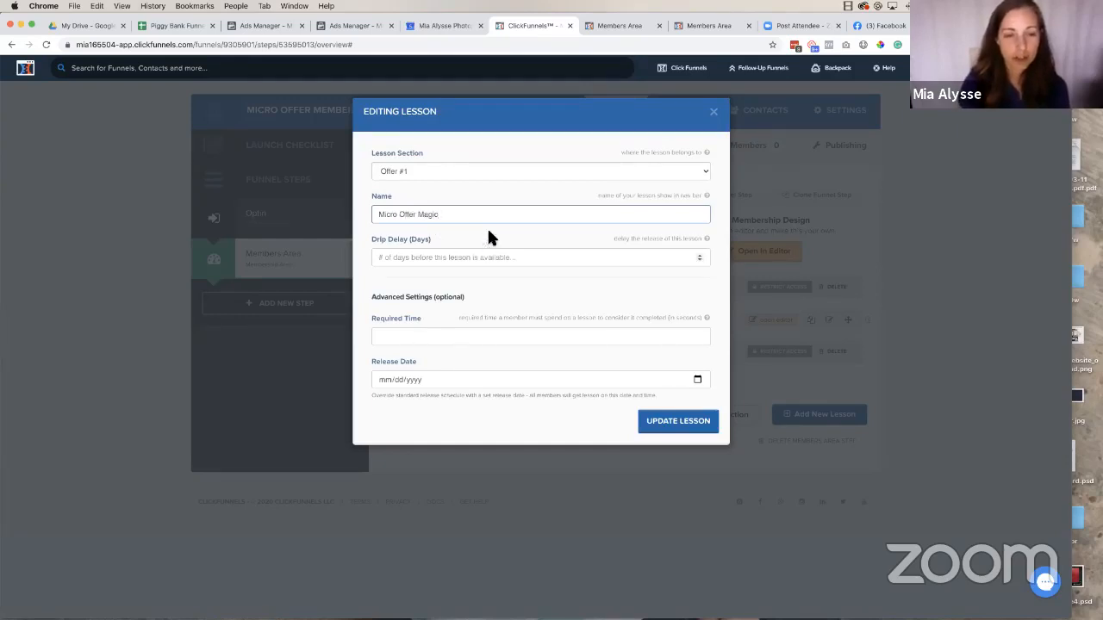
left_click(487, 255)
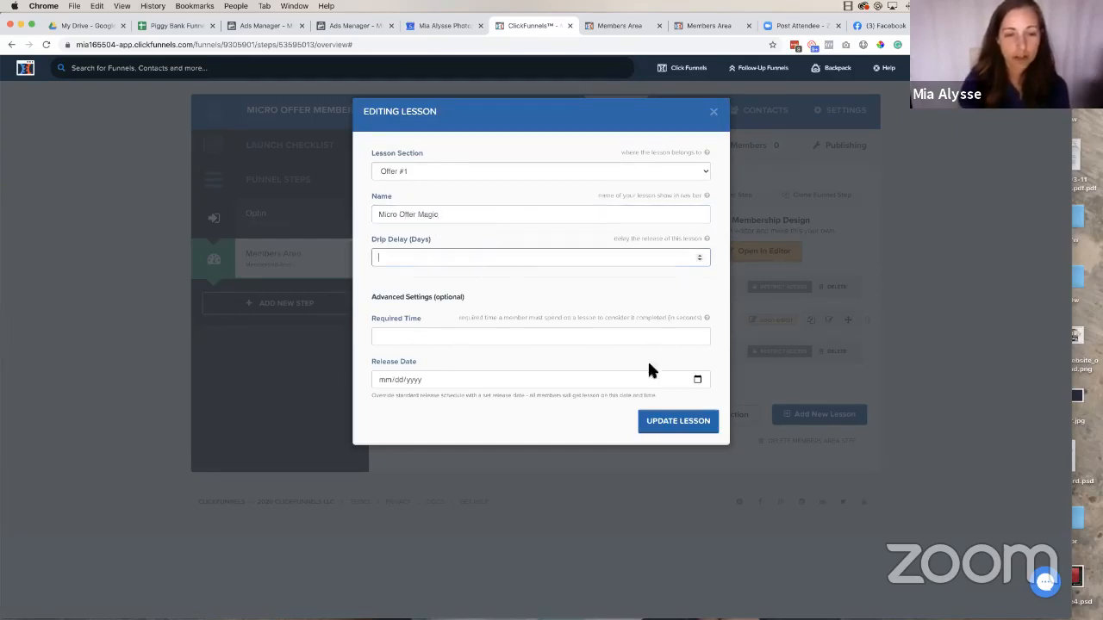
left_click(685, 430)
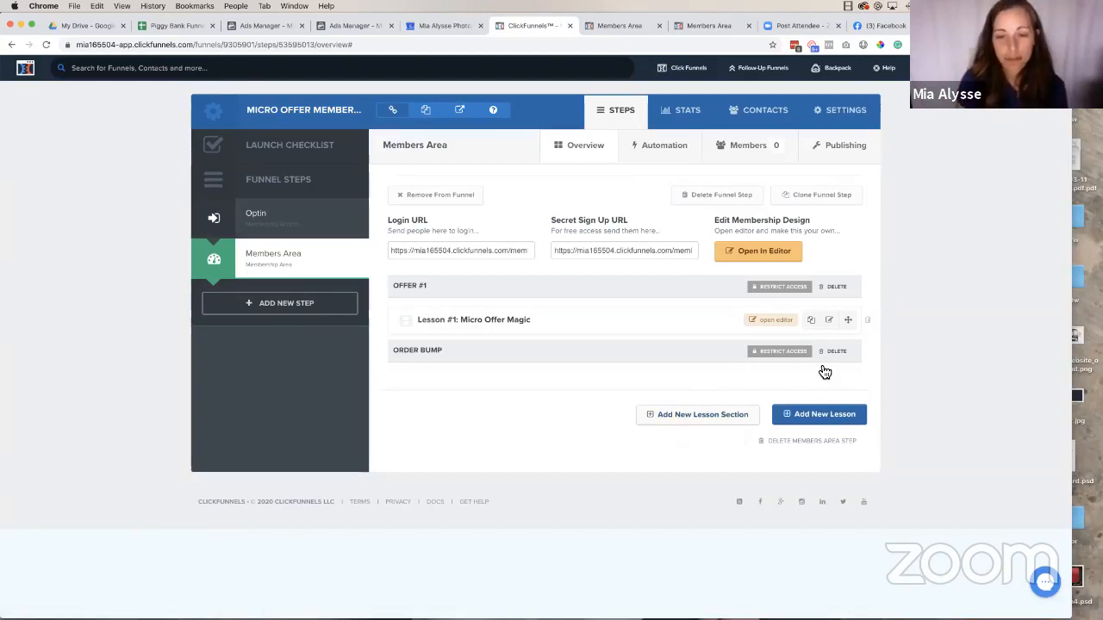
Clone the Micro Offer Magic lesson, assign the copy to the Order Bump section as "5 Day Cash Machine", and reload the overview
left_click(812, 321)
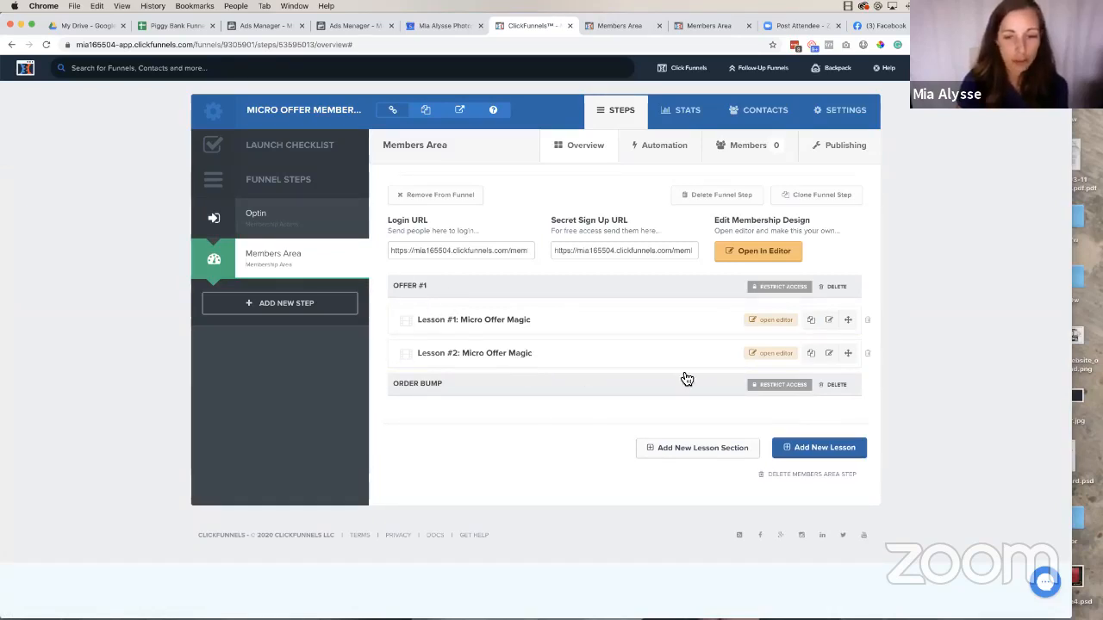
left_click(830, 356)
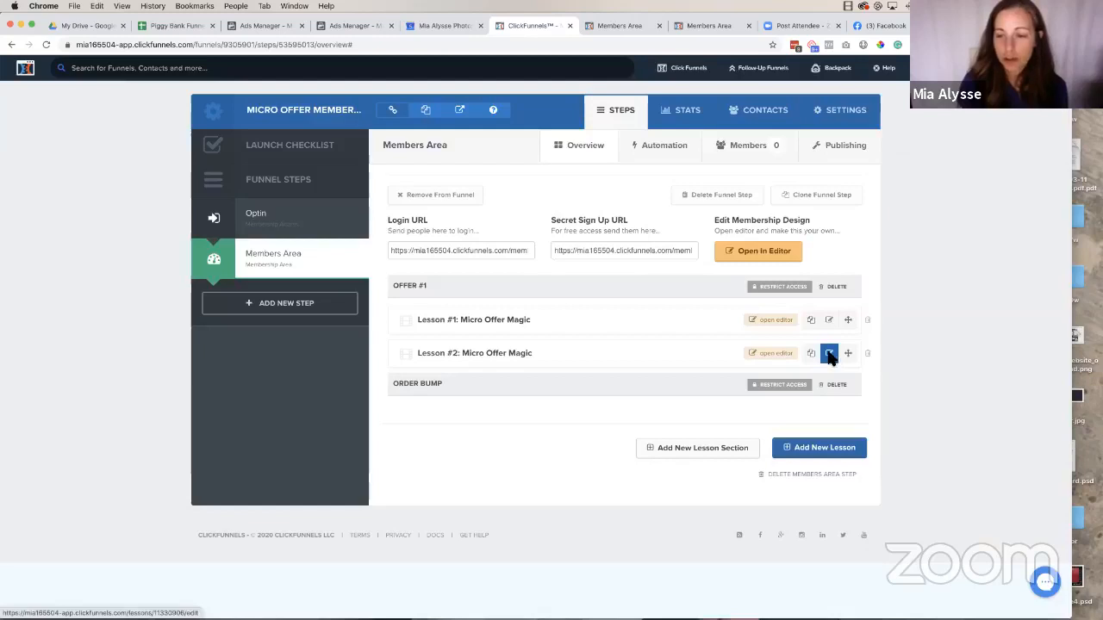
left_click(420, 172)
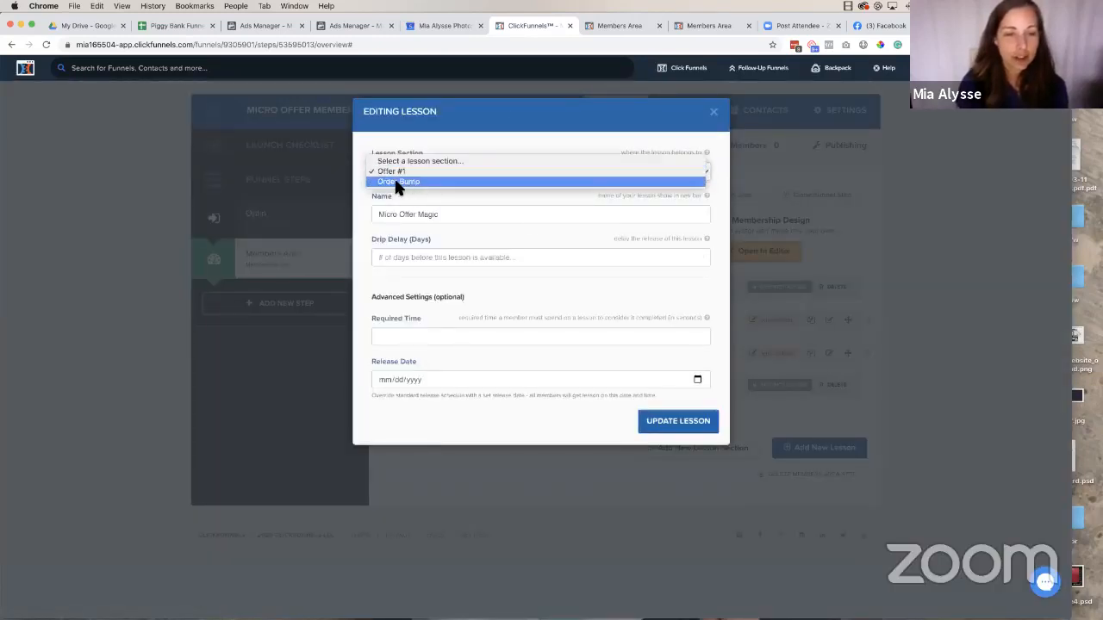
left_click(395, 180)
left_click_drag(443, 216, 375, 218)
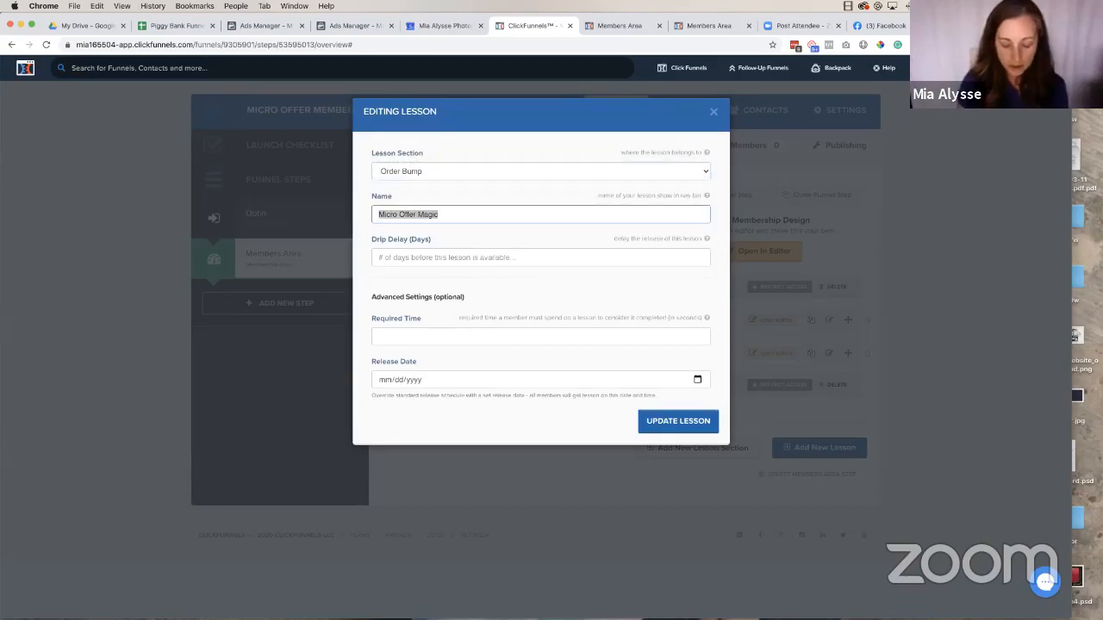
type("5 Day Cash Ma")
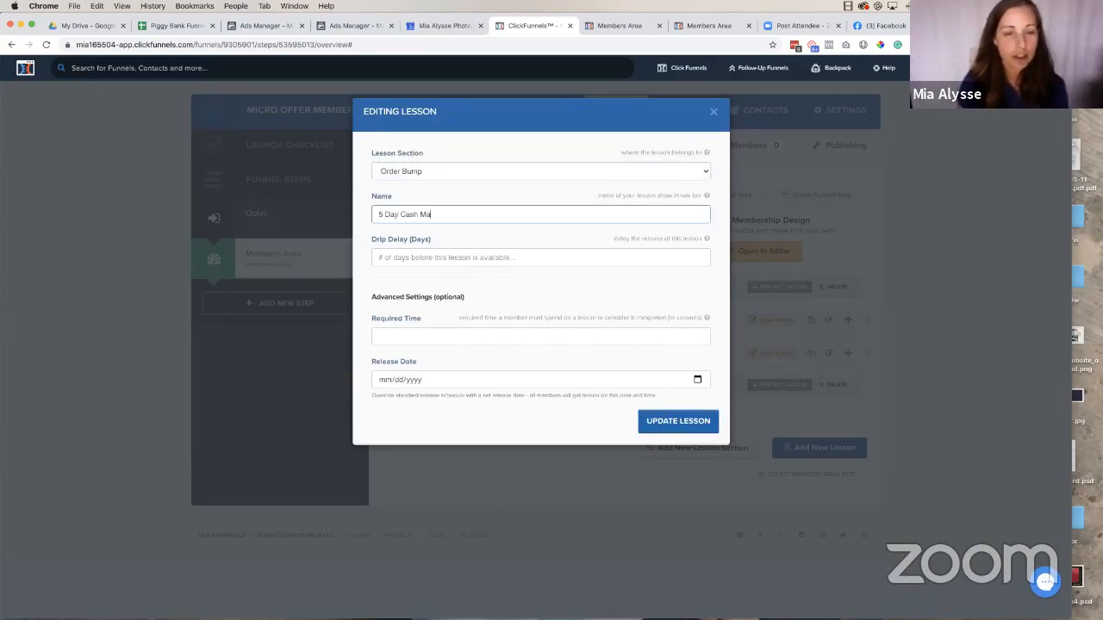
type("chine")
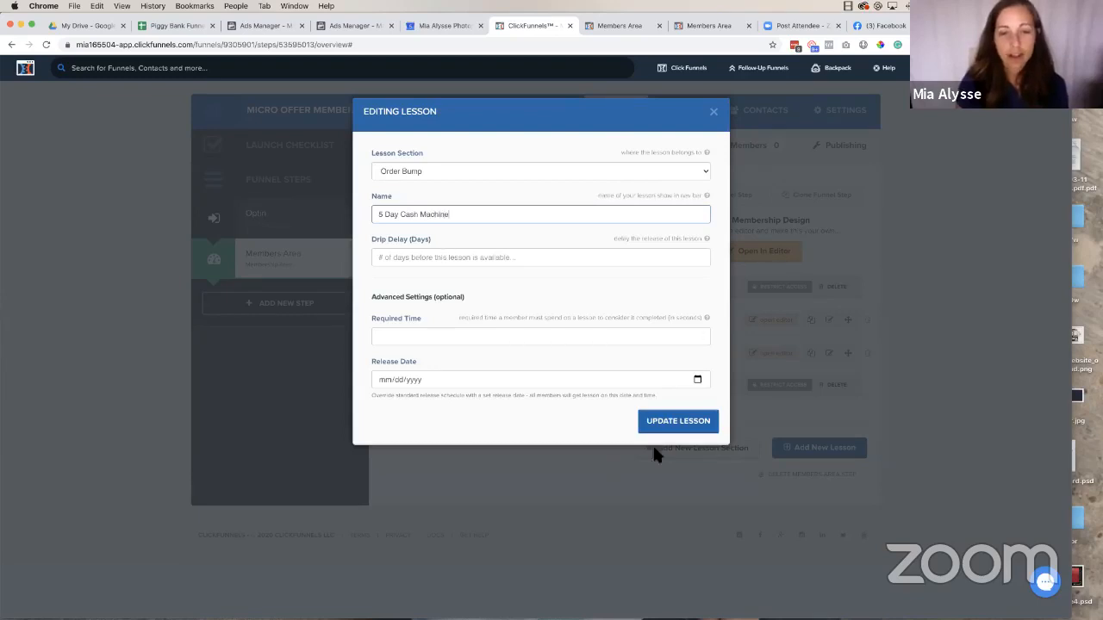
left_click(680, 435)
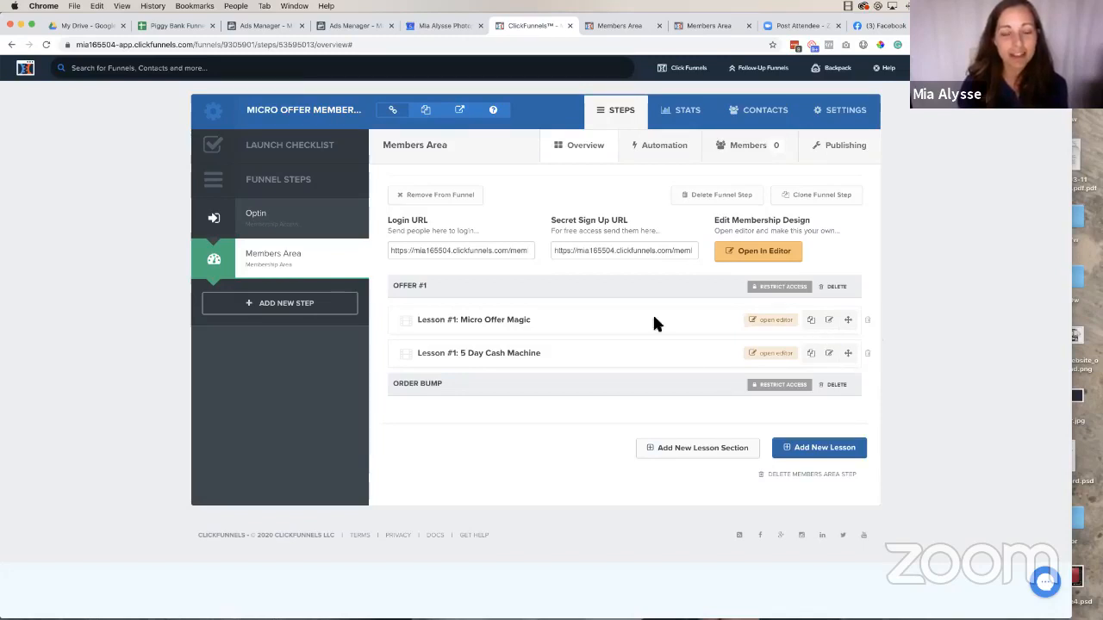
left_click(47, 45)
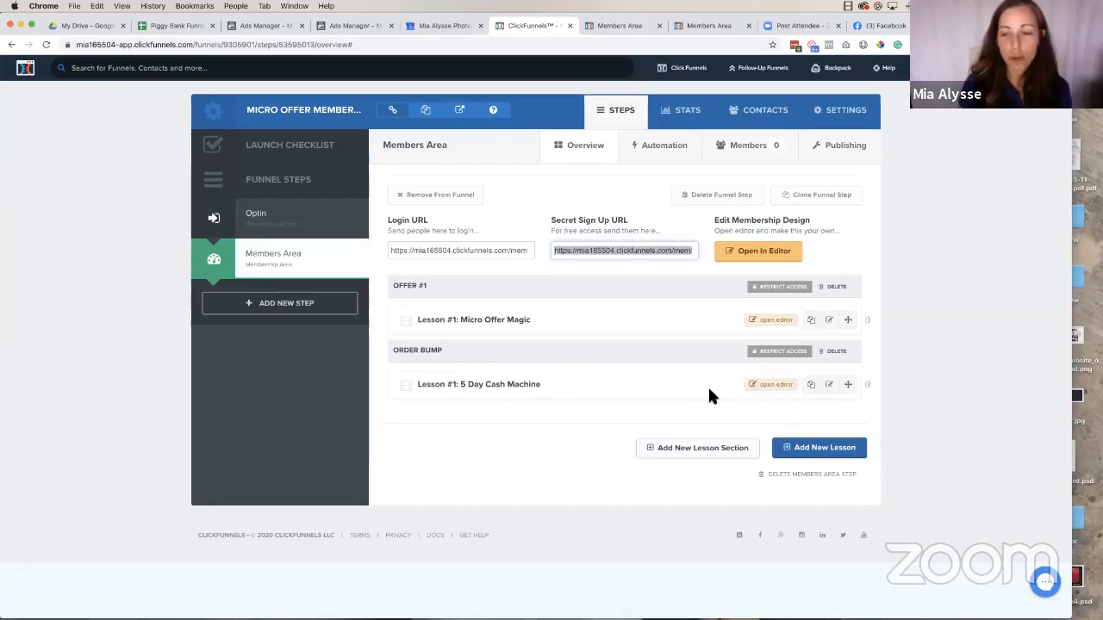
Change the main headline on the Order Bump lesson's page to "5 Day Cash Machine", save it and return to the overview
left_click(769, 385)
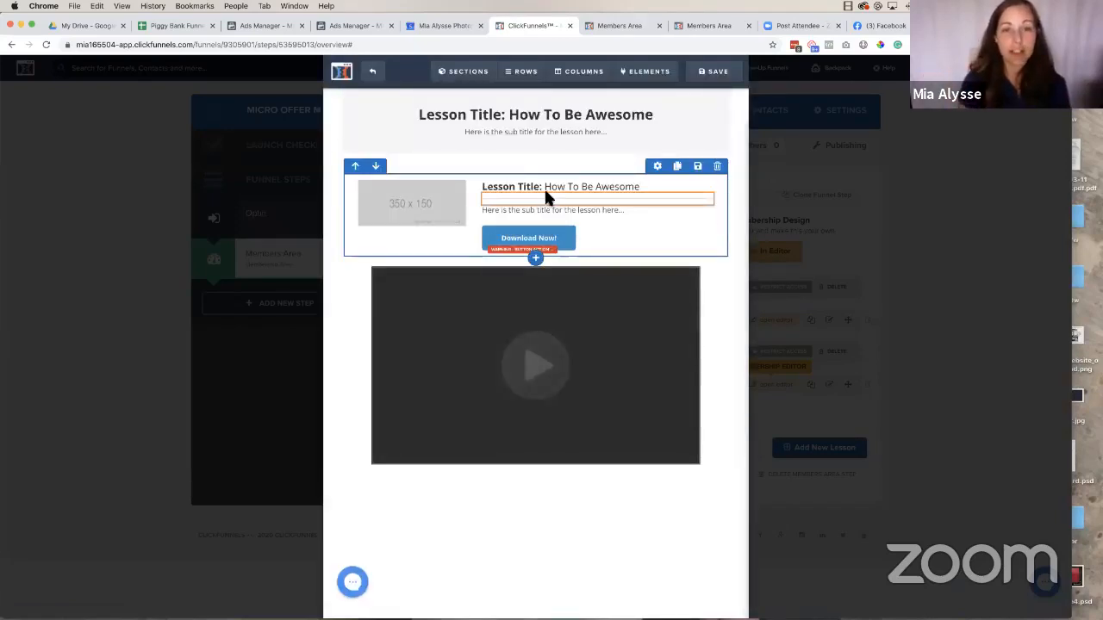
left_click(423, 115)
double_click(423, 114)
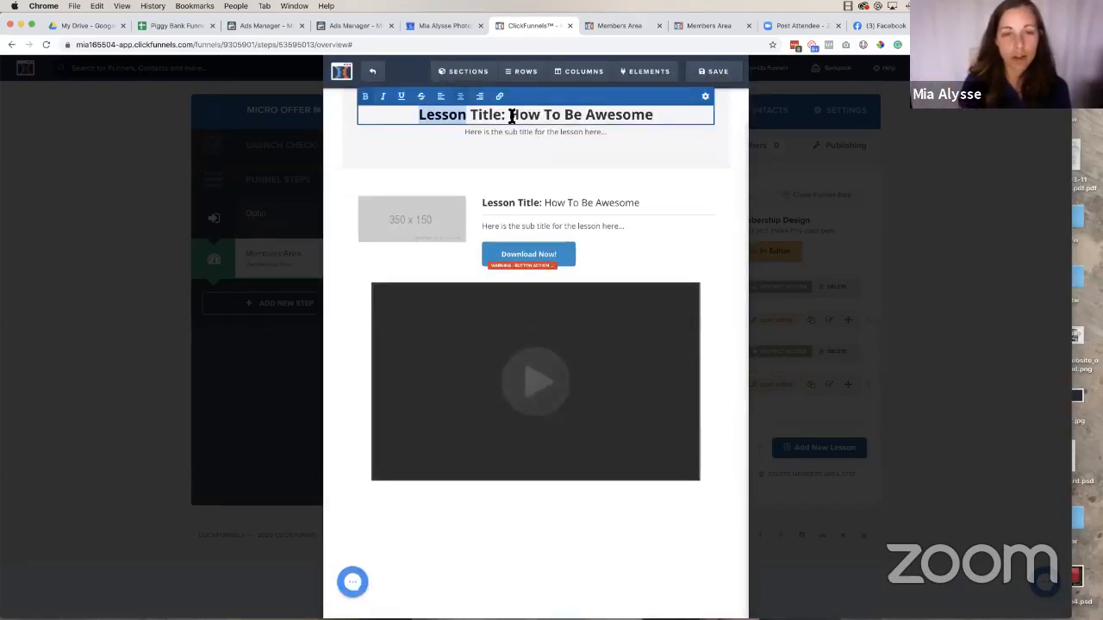
left_click_drag(510, 115, 680, 118)
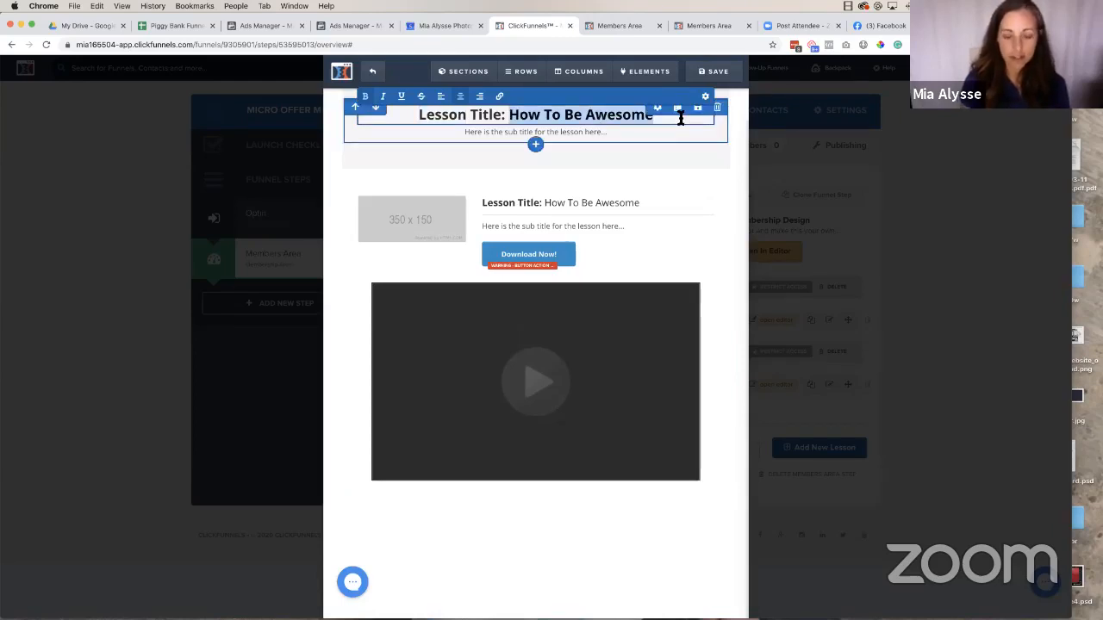
key("super+a")
type("5 Da")
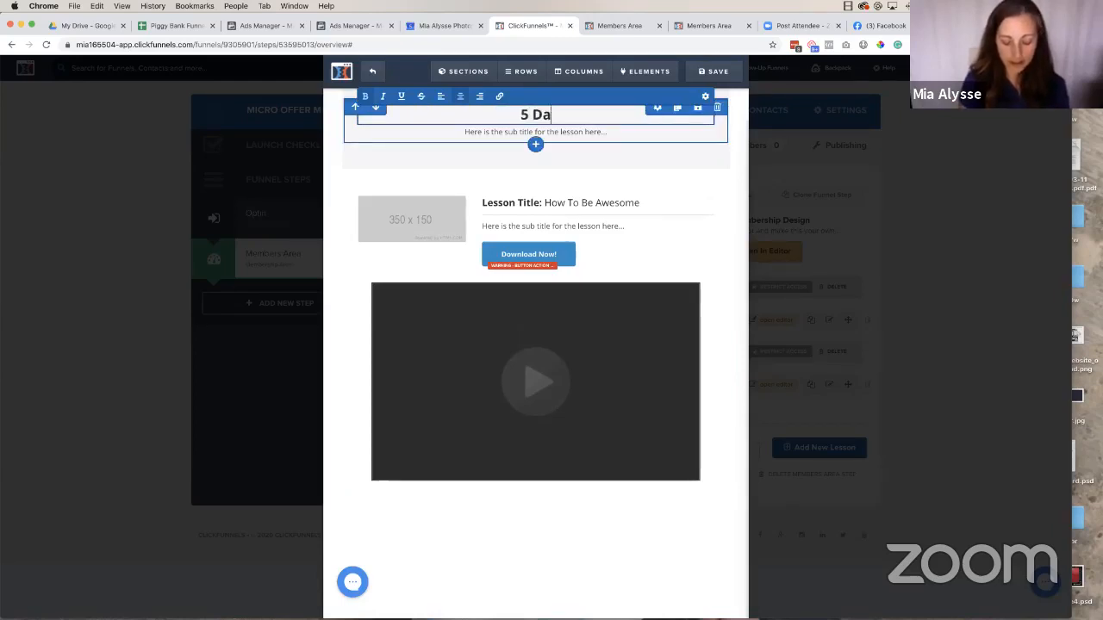
type("y Cas")
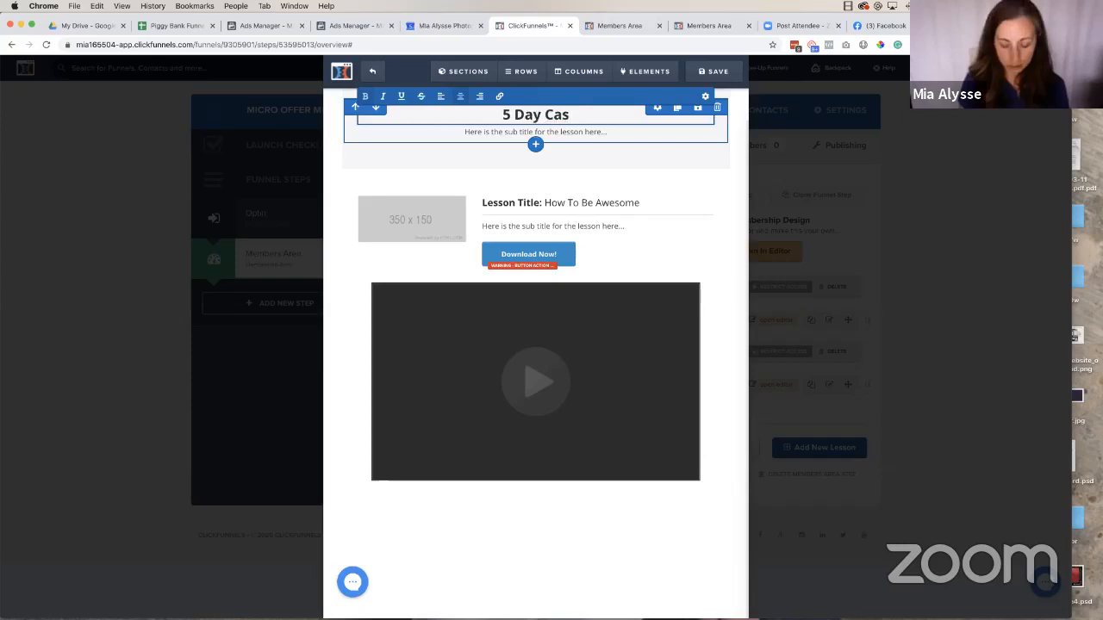
type("h Machine")
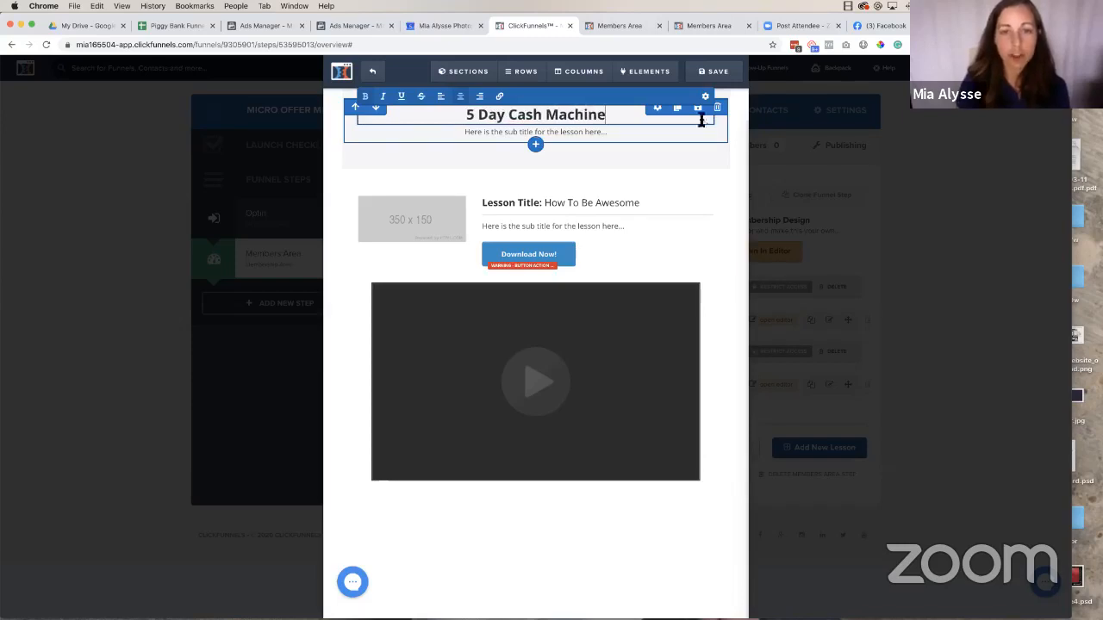
left_click(714, 74)
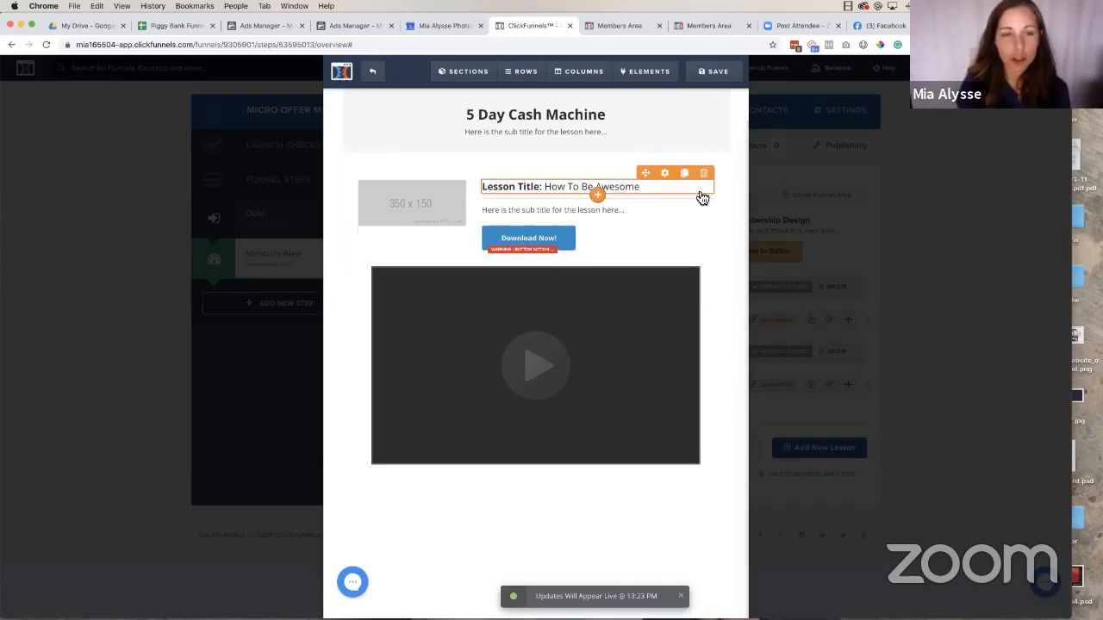
left_click(373, 72)
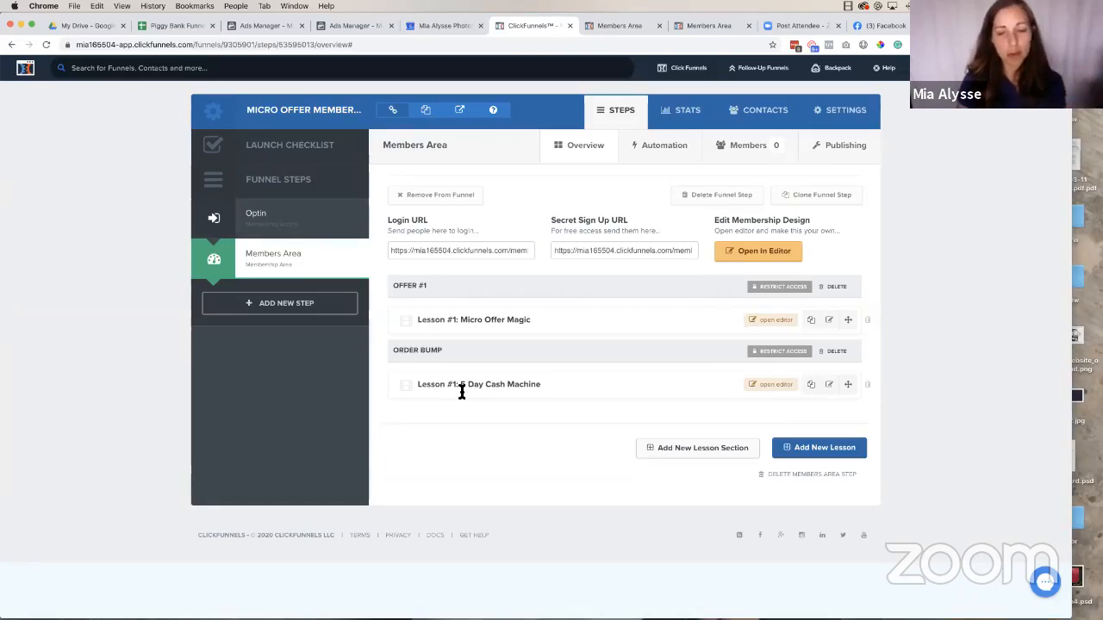
Create a lesson section named "Offer #2" restricted to buyers of the product "Funnel Strategy Package - 11/29"
left_click(732, 457)
left_click(385, 173)
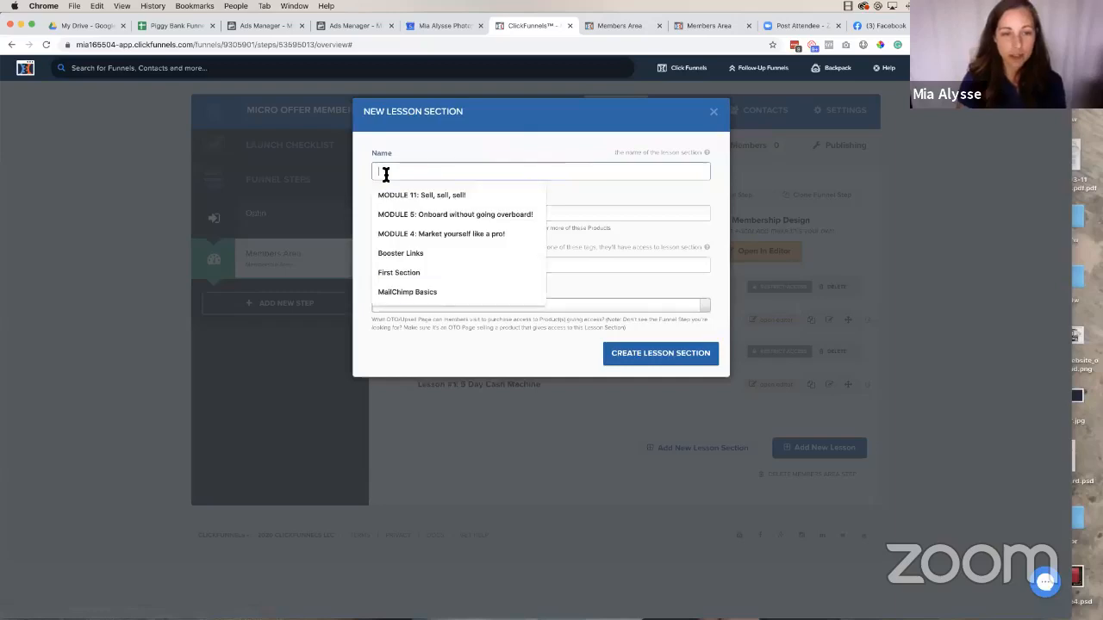
type("Offer")
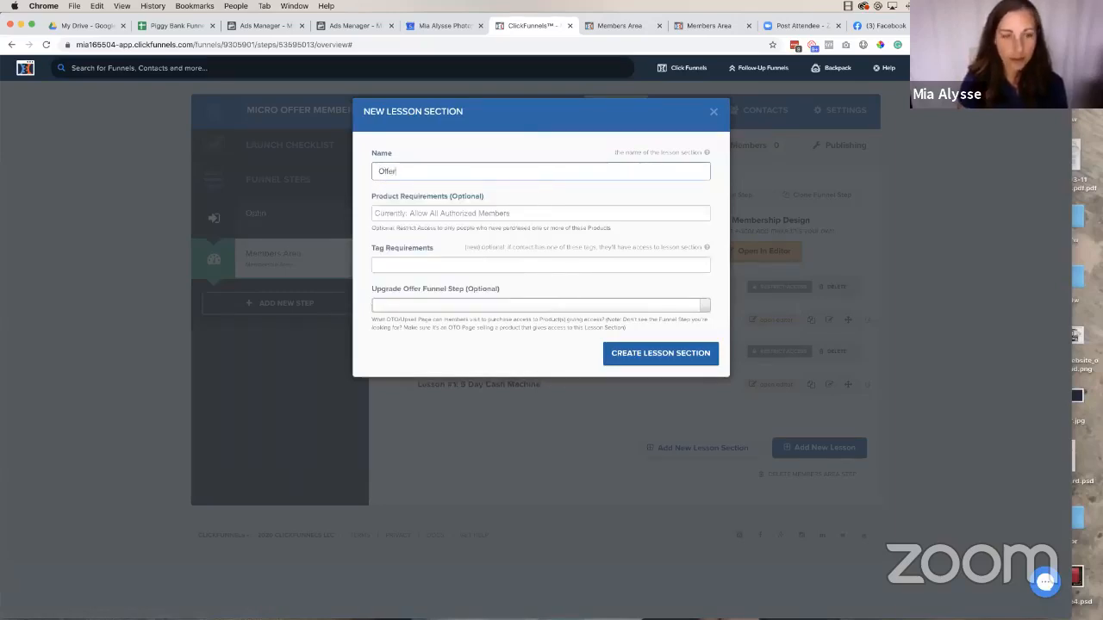
type(" #2")
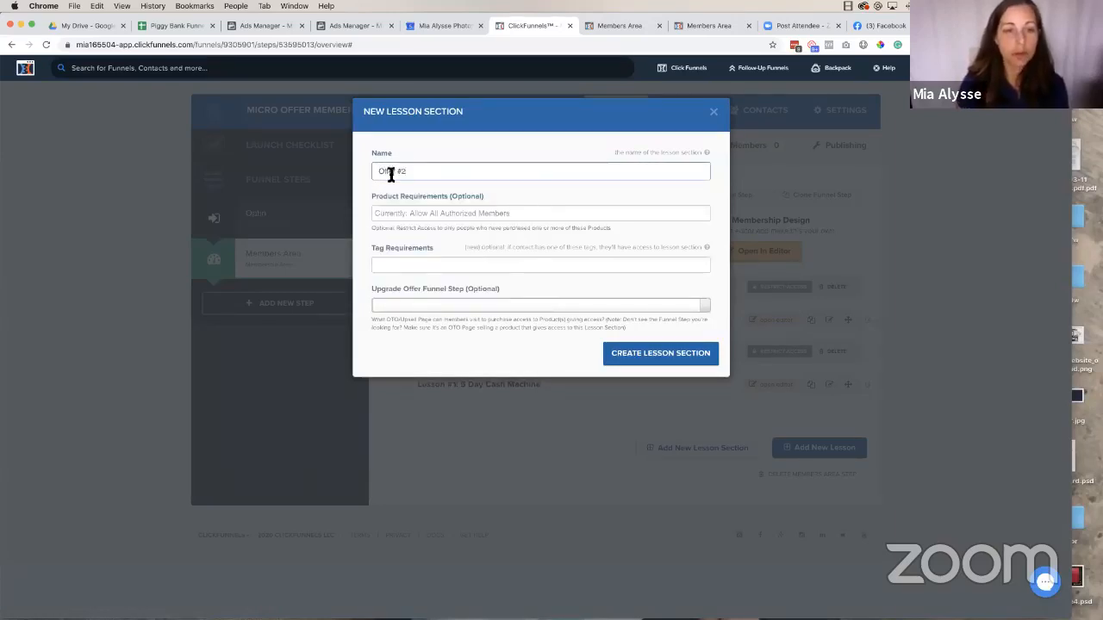
left_click(423, 212)
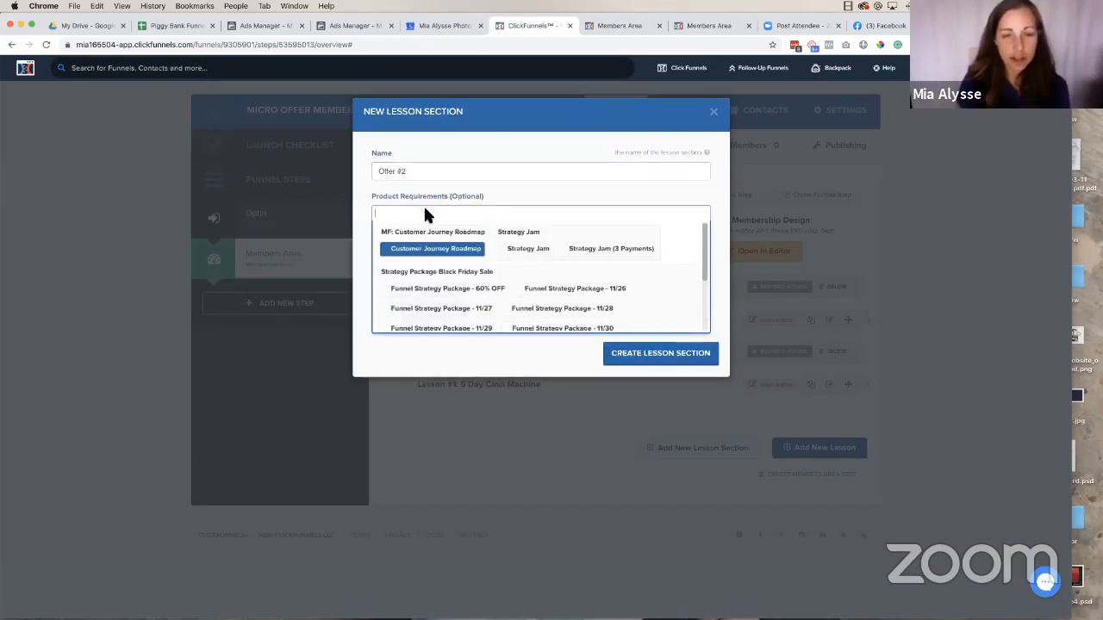
scroll(483, 288, "down", 1)
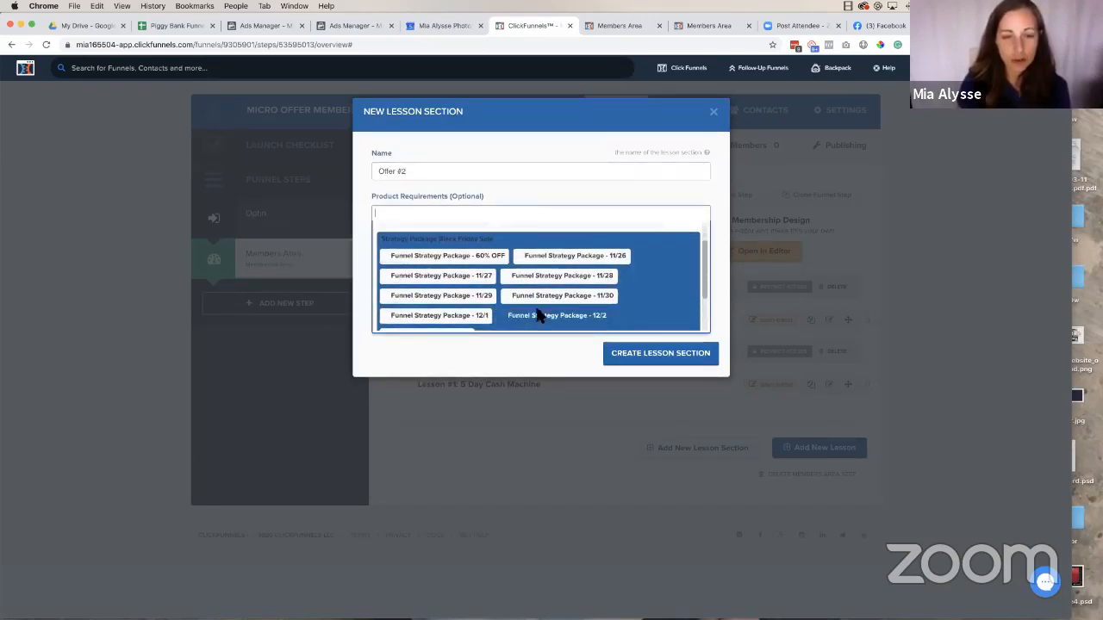
scroll(552, 312, "down", 2)
scroll(561, 312, "up", 1)
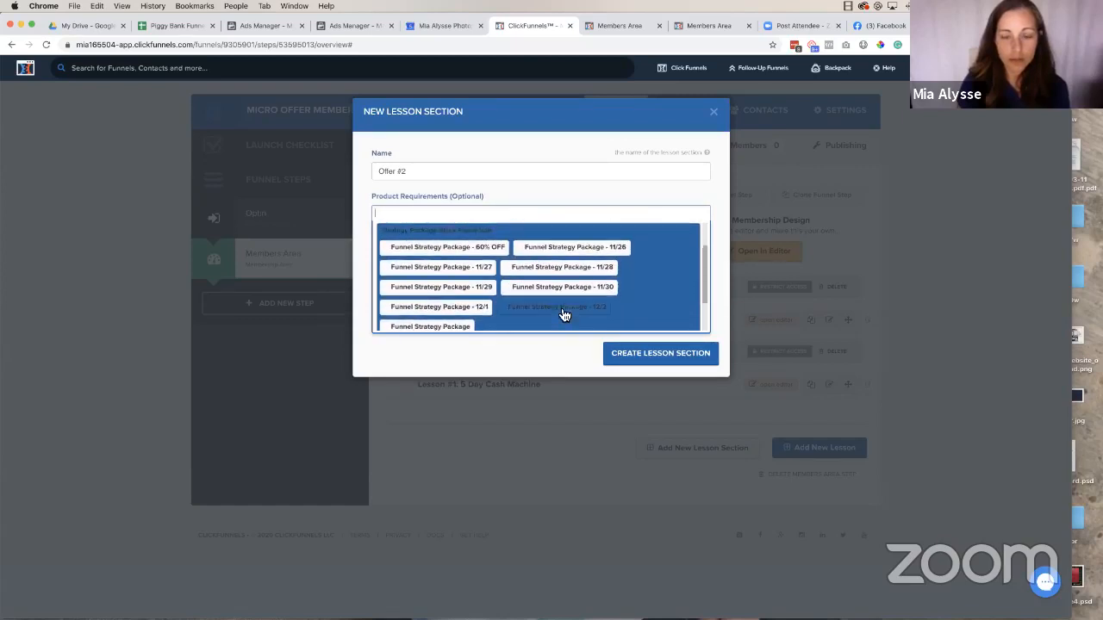
left_click(466, 287)
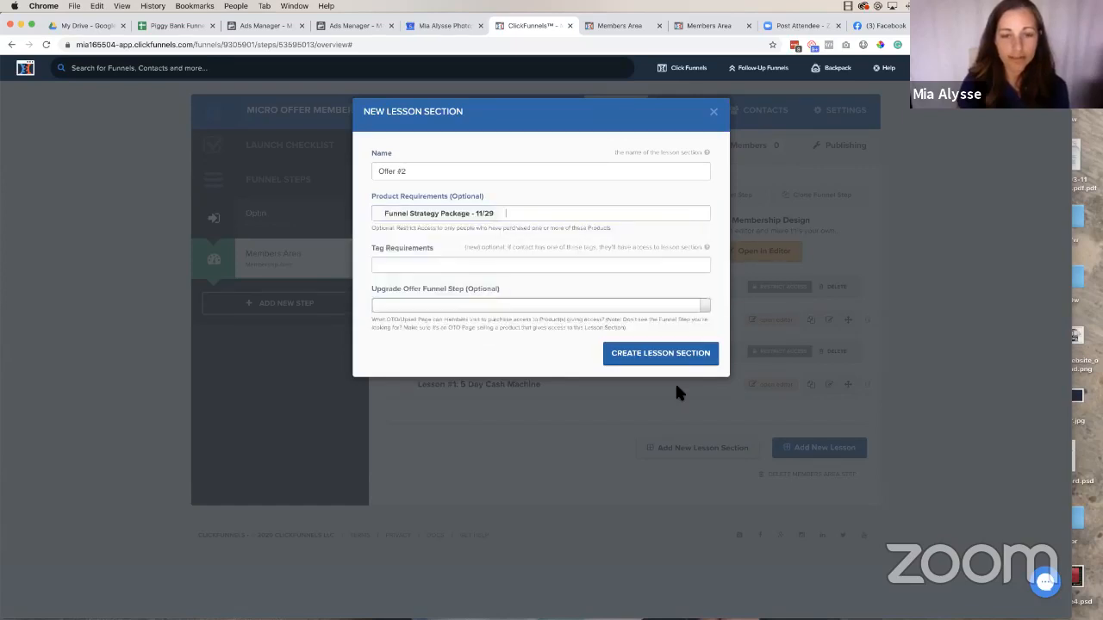
left_click(660, 354)
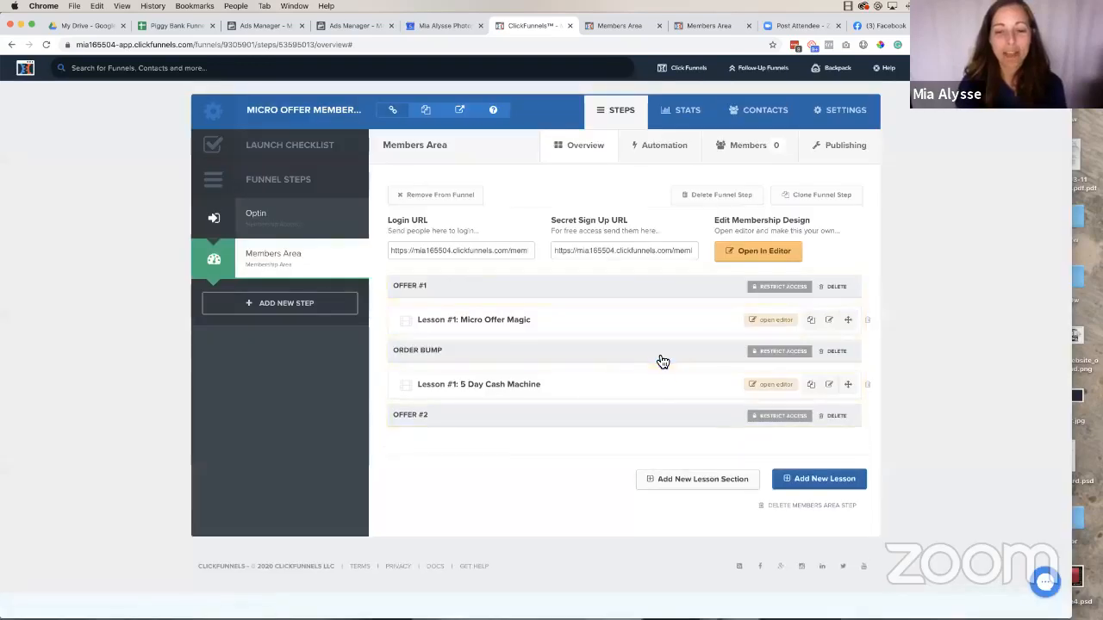
Clone the 5 Day Cash Machine lesson, assign the copy to the Offer #2 section as "5 Figure Funnels with Ease", and reload the overview
left_click(812, 388)
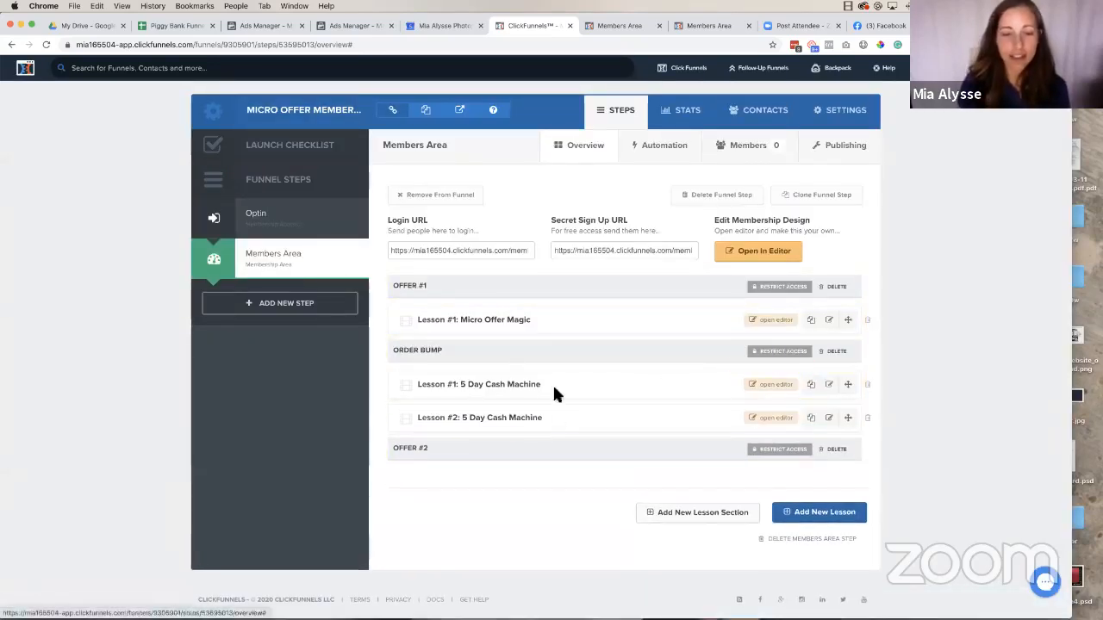
left_click(829, 419)
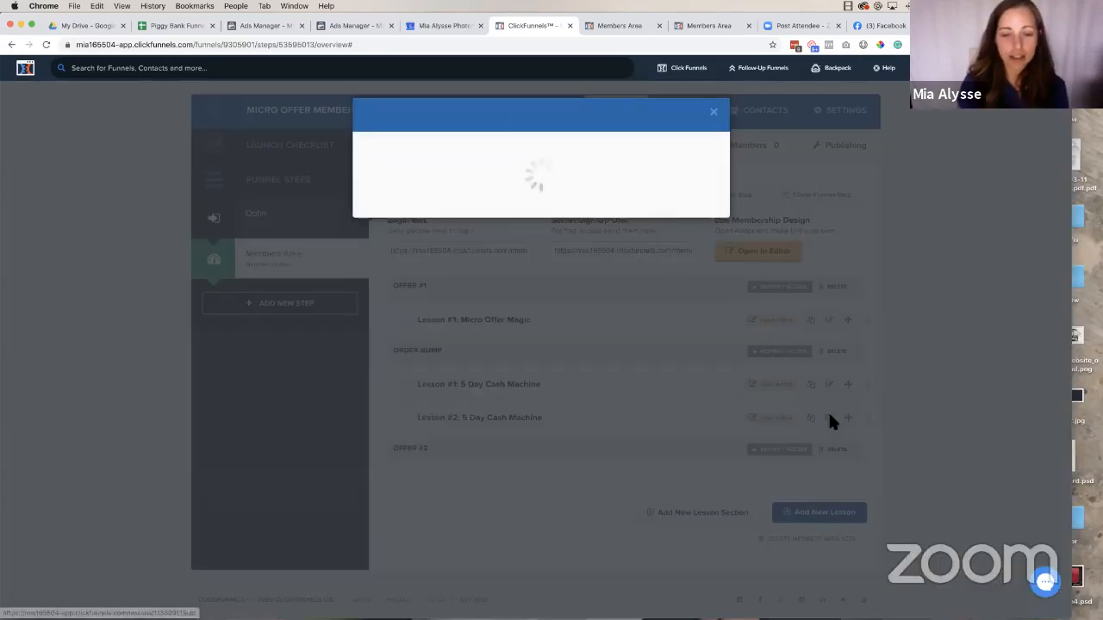
left_click(417, 171)
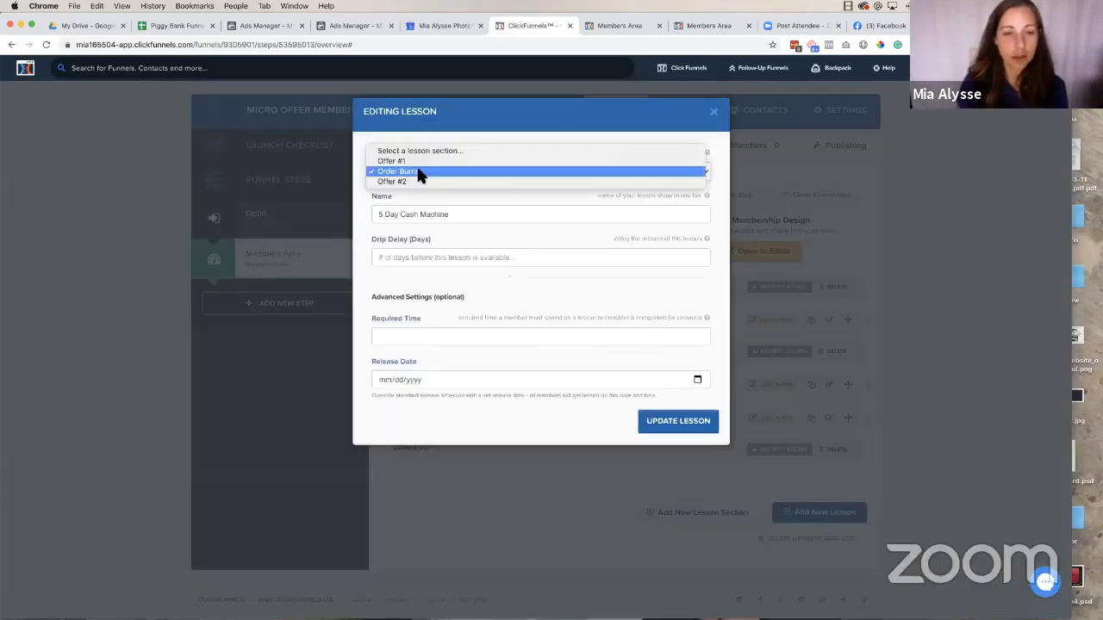
left_click(400, 182)
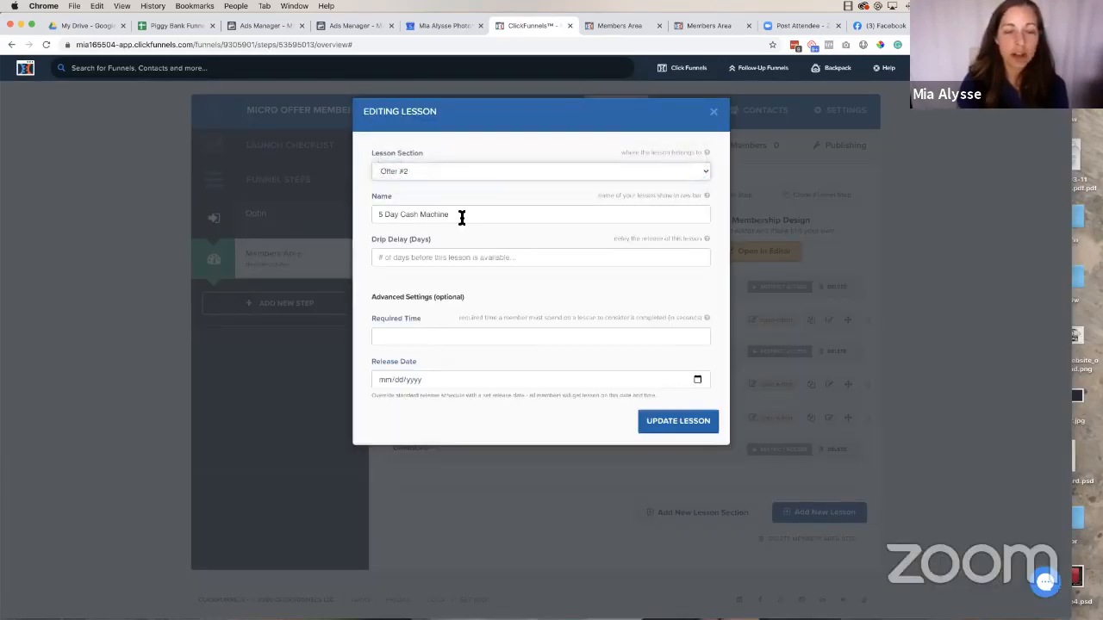
left_click_drag(460, 216, 371, 217)
type("5")
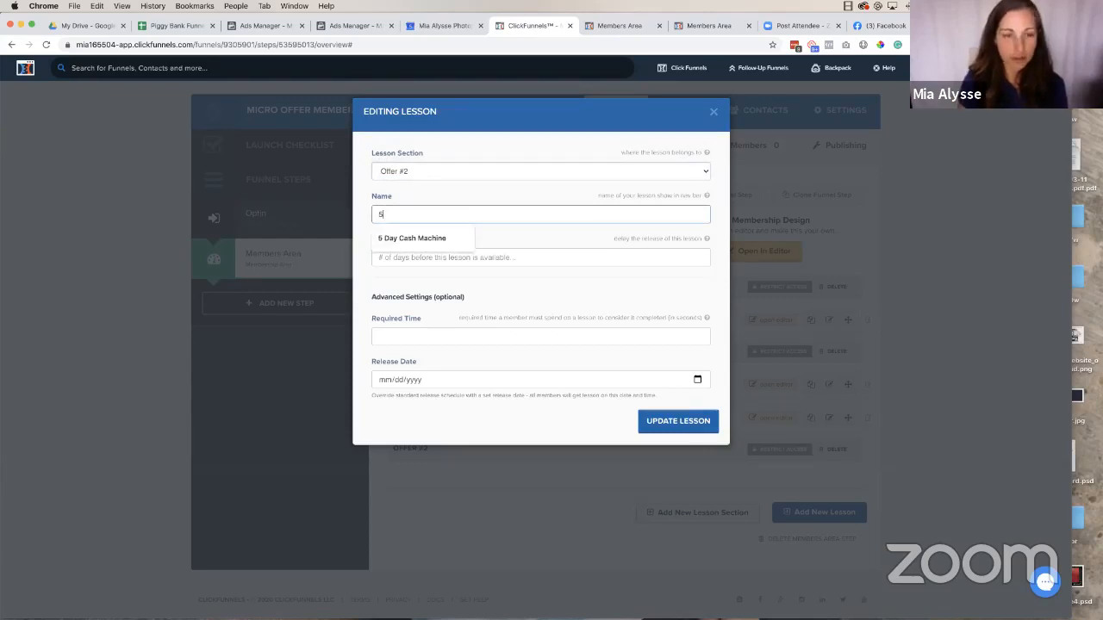
type(" Figure Funnels with Ease")
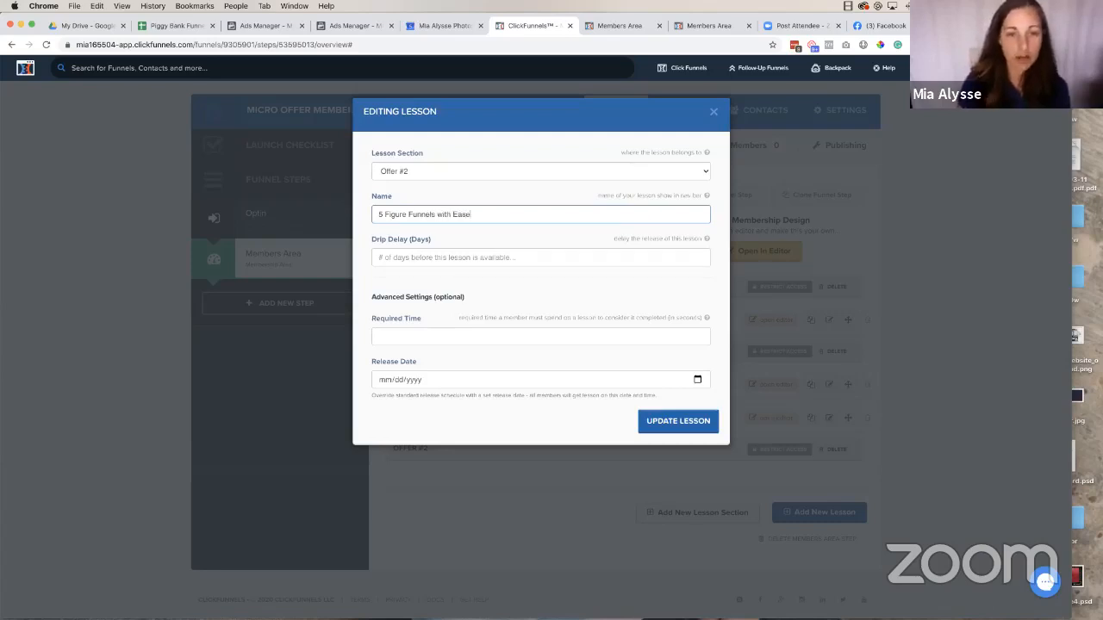
left_click(665, 424)
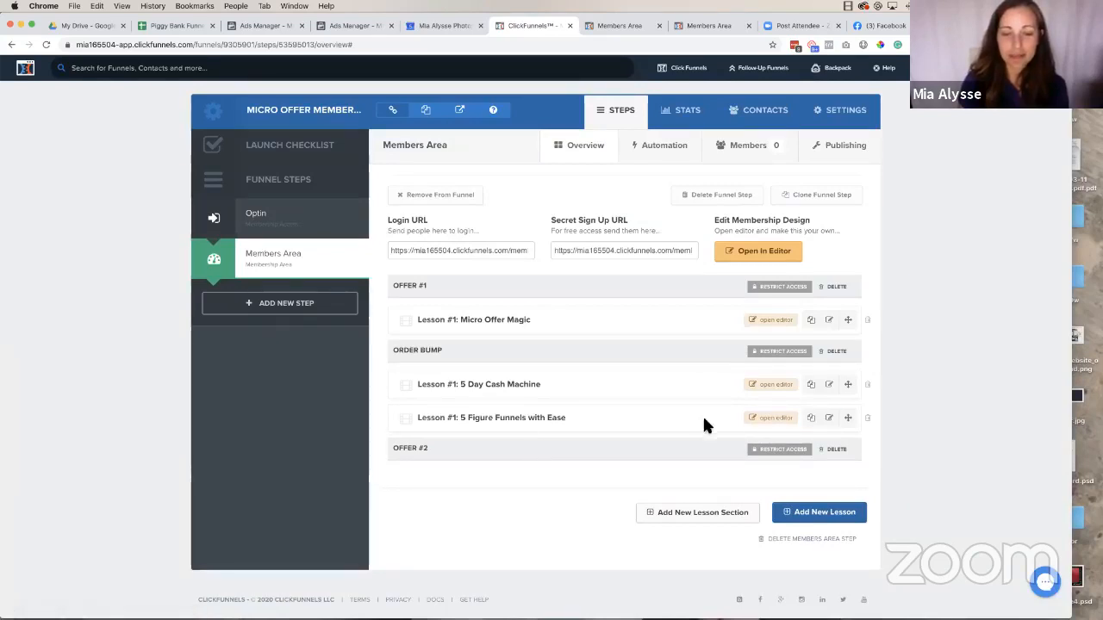
left_click(46, 44)
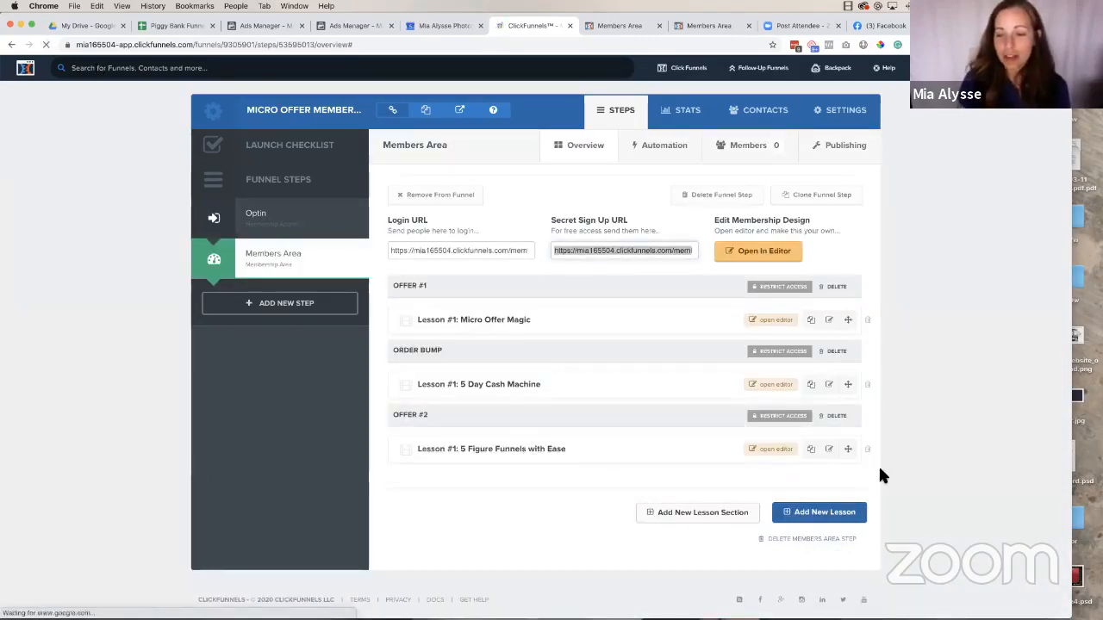
Change the main headline on the Offer #2 lesson's page to "5 Figure Funnels with Ease", save it and return to the overview
left_click(769, 452)
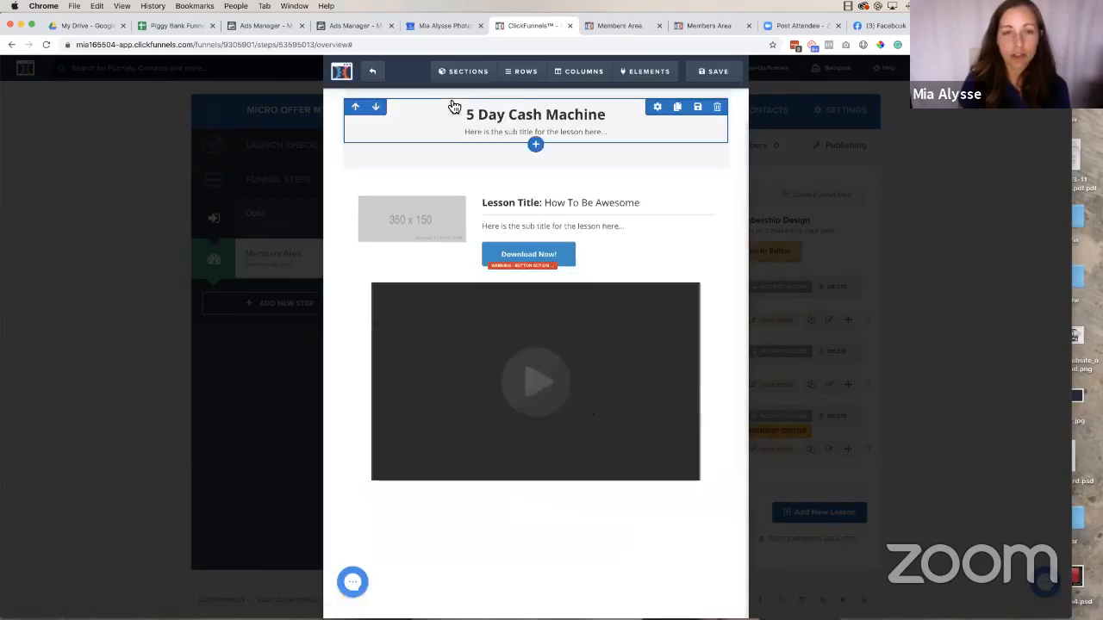
left_click(511, 115)
triple_click(600, 118)
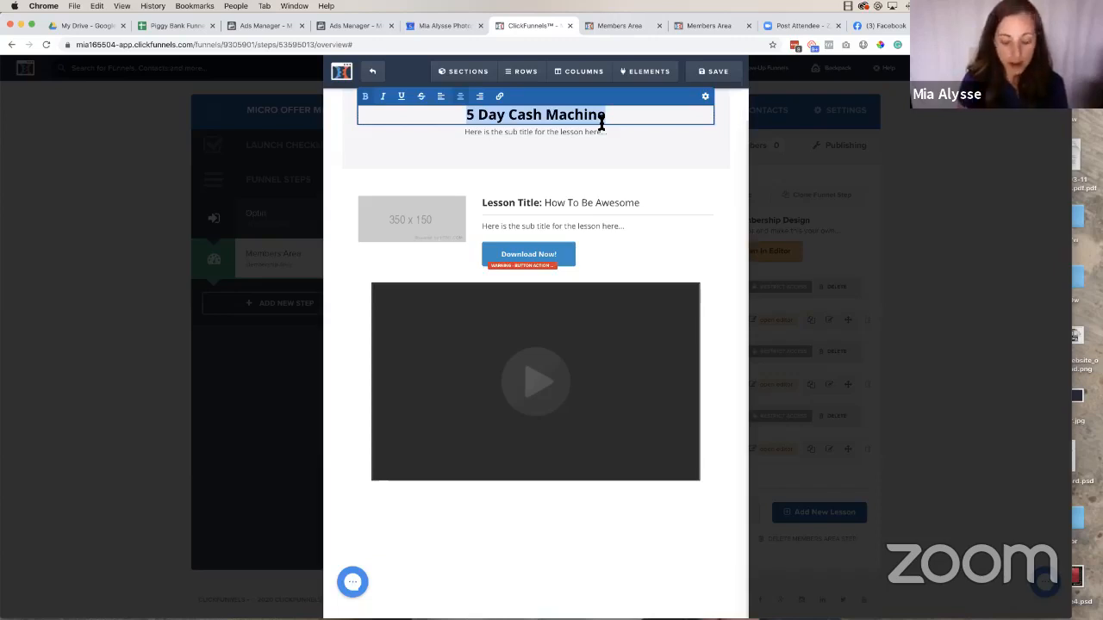
type("5 F")
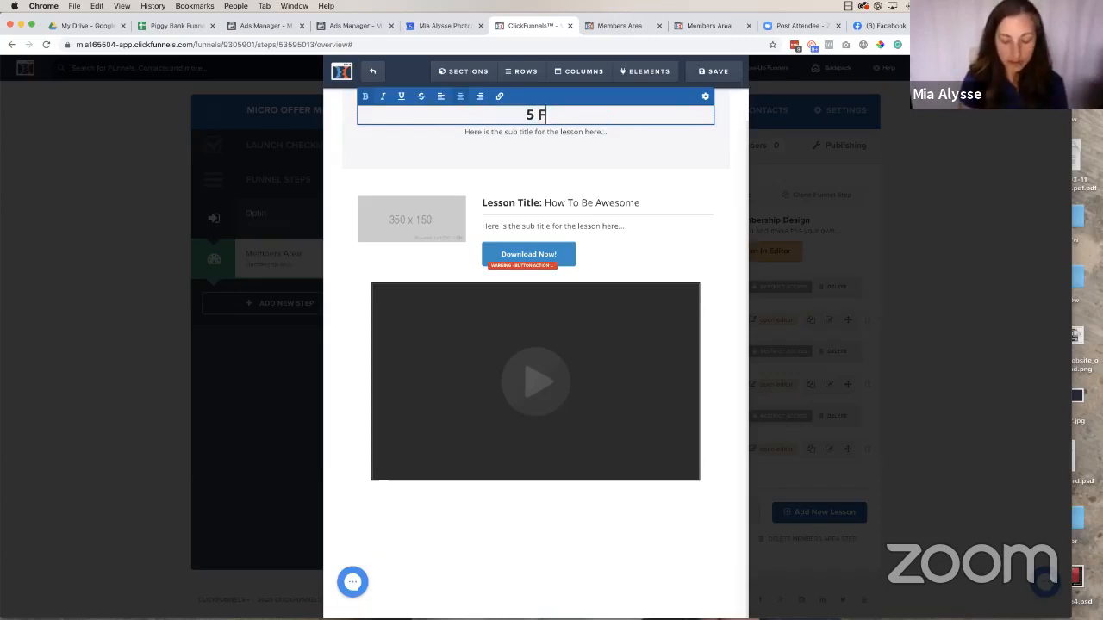
type("igure Funnels wth")
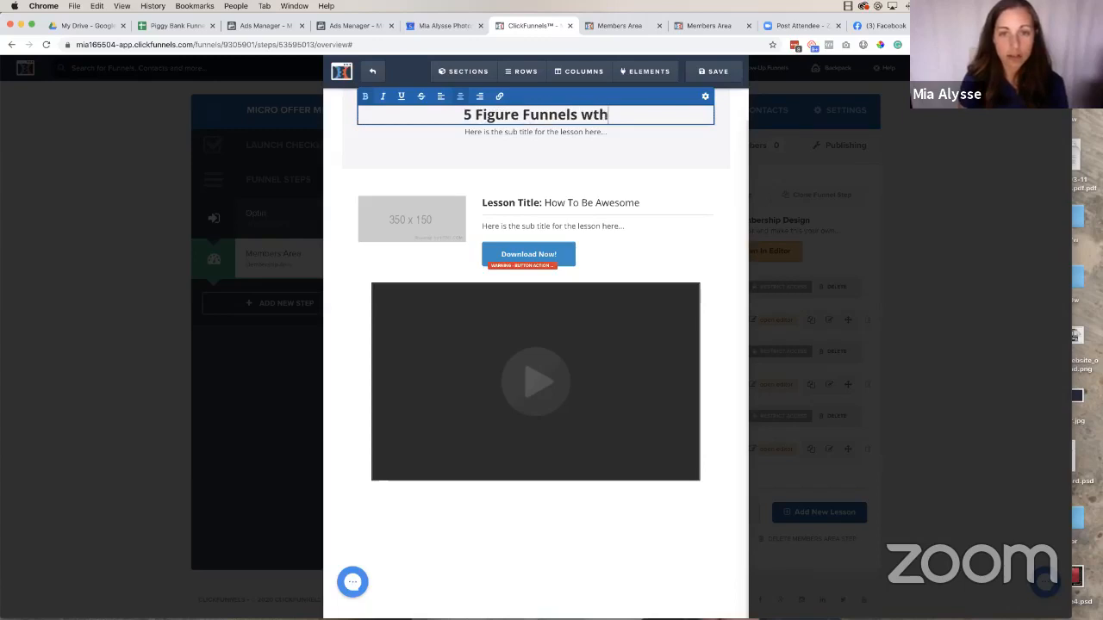
key("BackSpace")
key("BackSpace")
type("ith Ease")
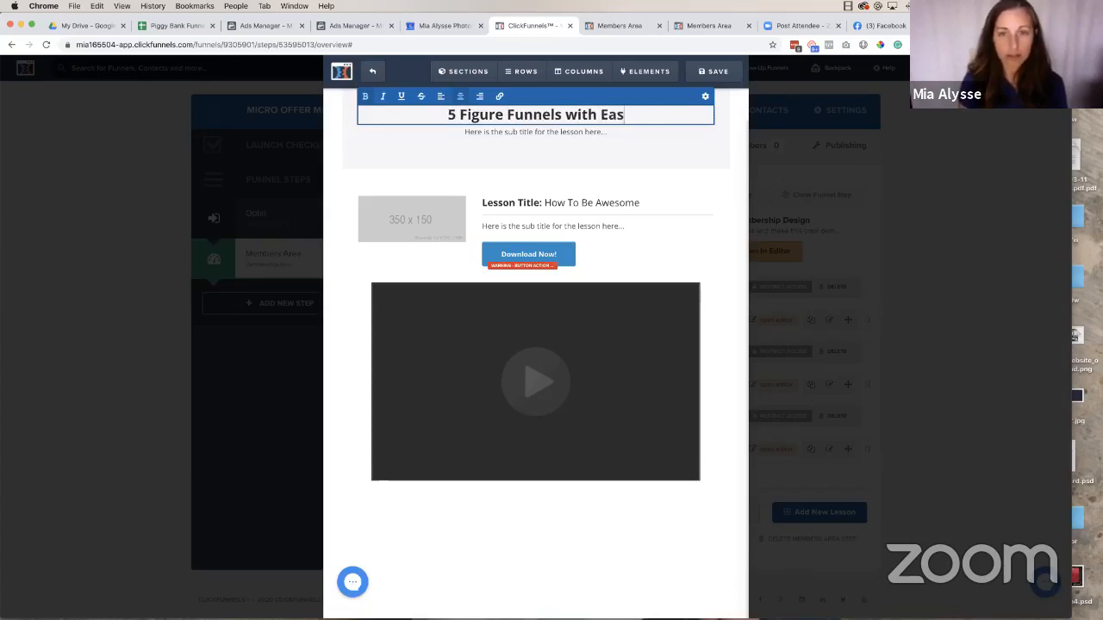
left_click(708, 80)
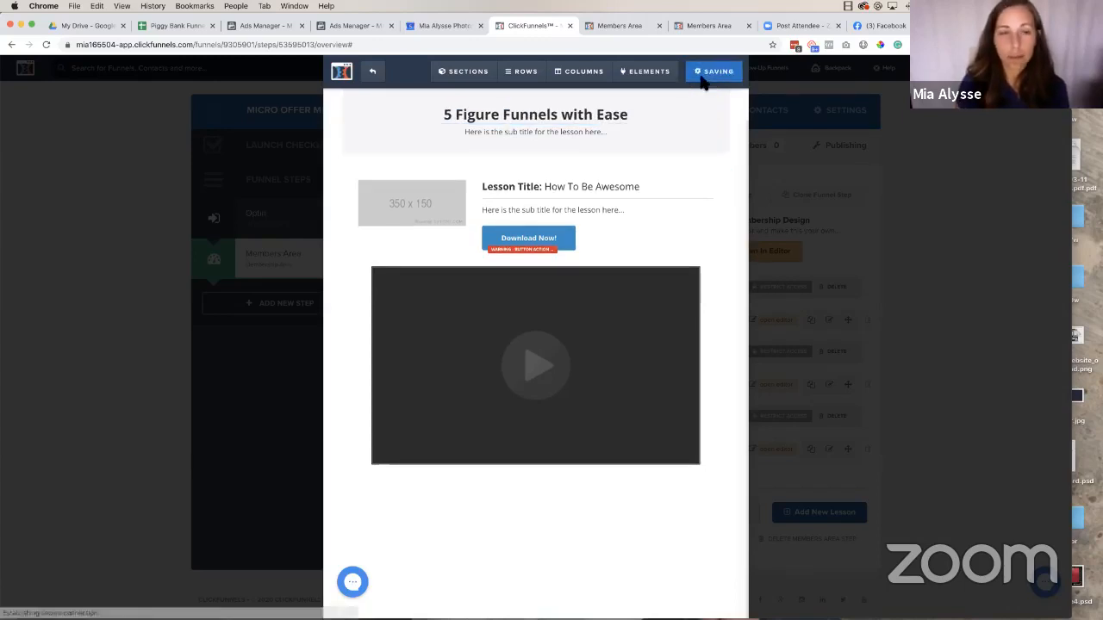
left_click(375, 76)
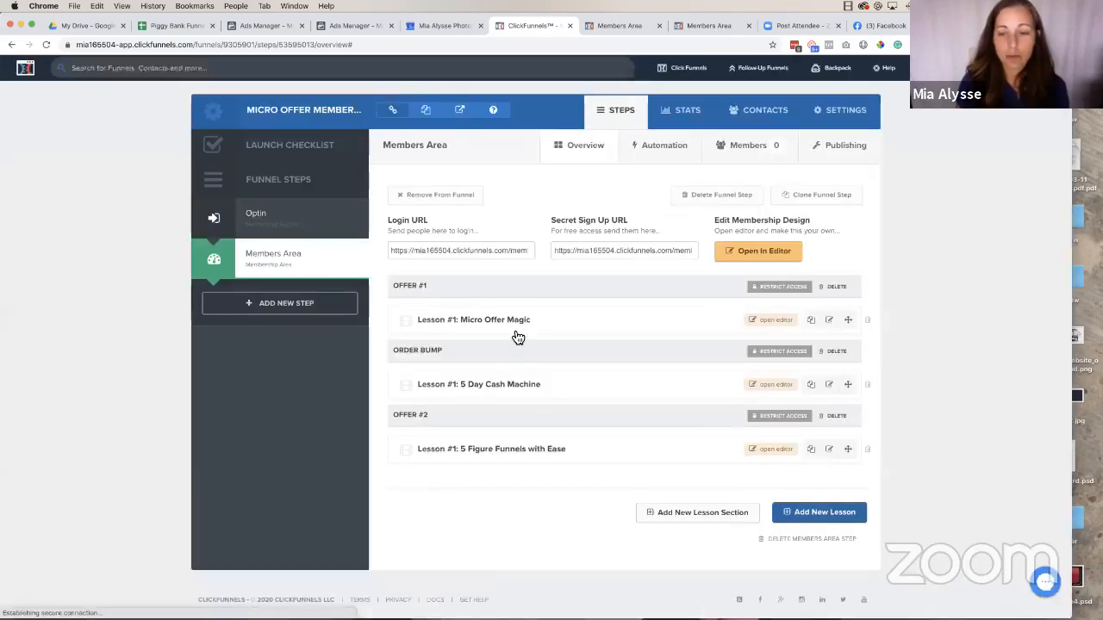
Clone the 5 Figure Funnels with Ease lesson three times within the Offer #2 section
left_click(810, 441)
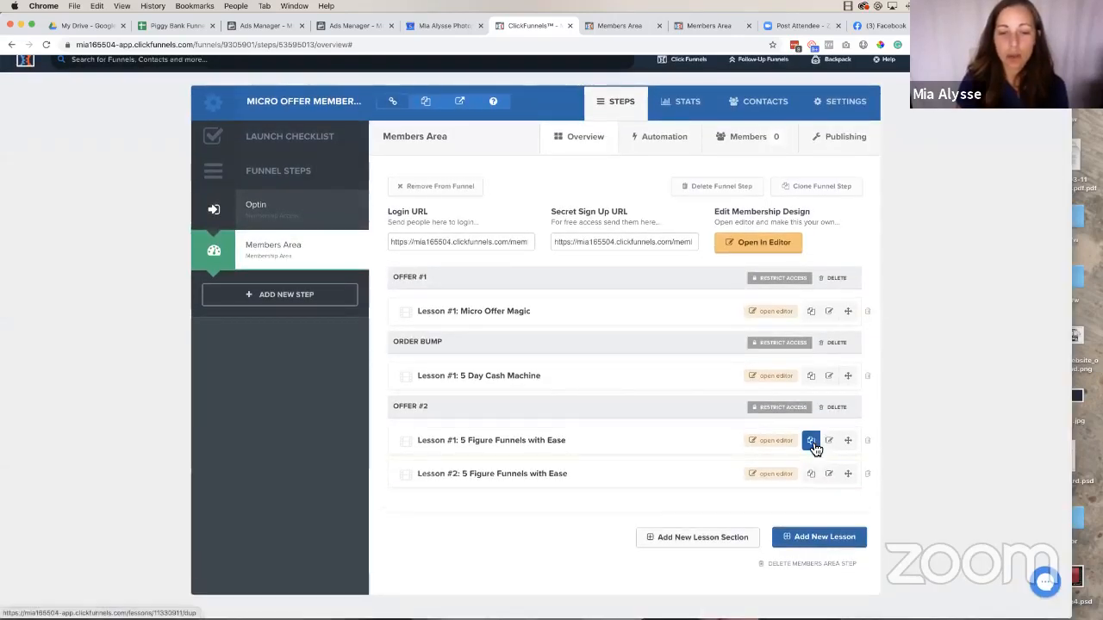
left_click(812, 475)
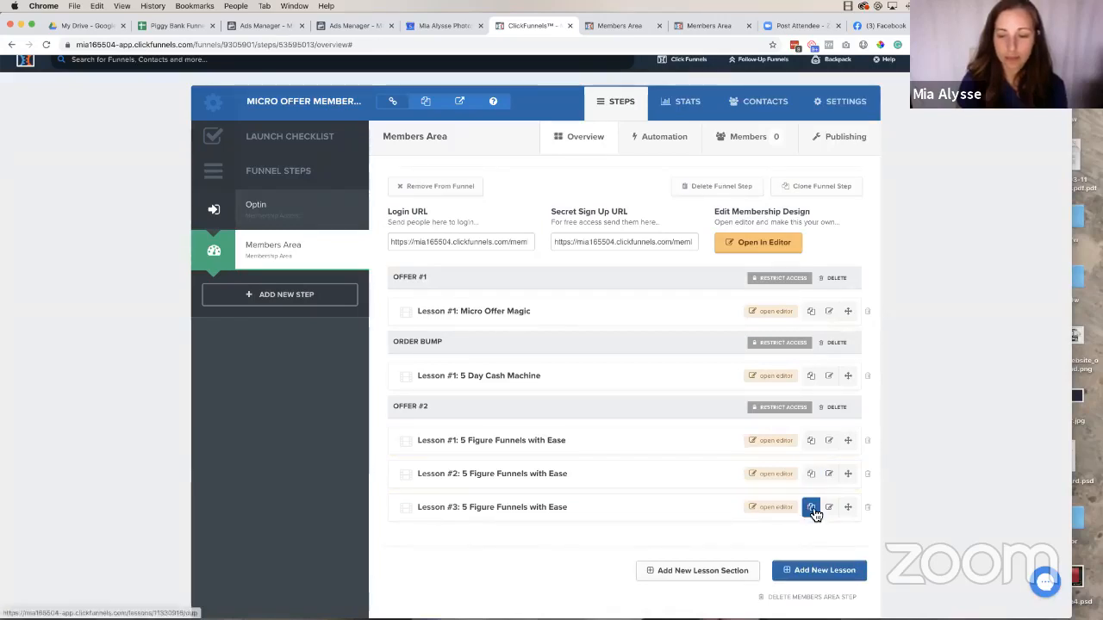
left_click(814, 512)
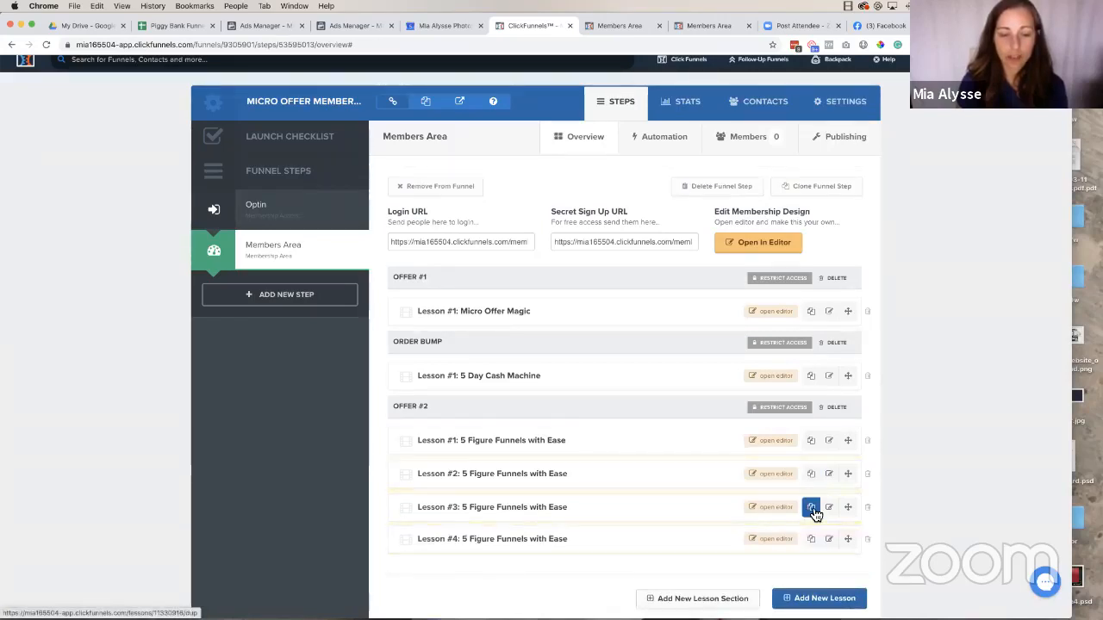
Rename the first Offer #2 lesson to "5 Figure Funnels with Ease - Workshop 1" and update it
scroll(578, 454, "down", 2)
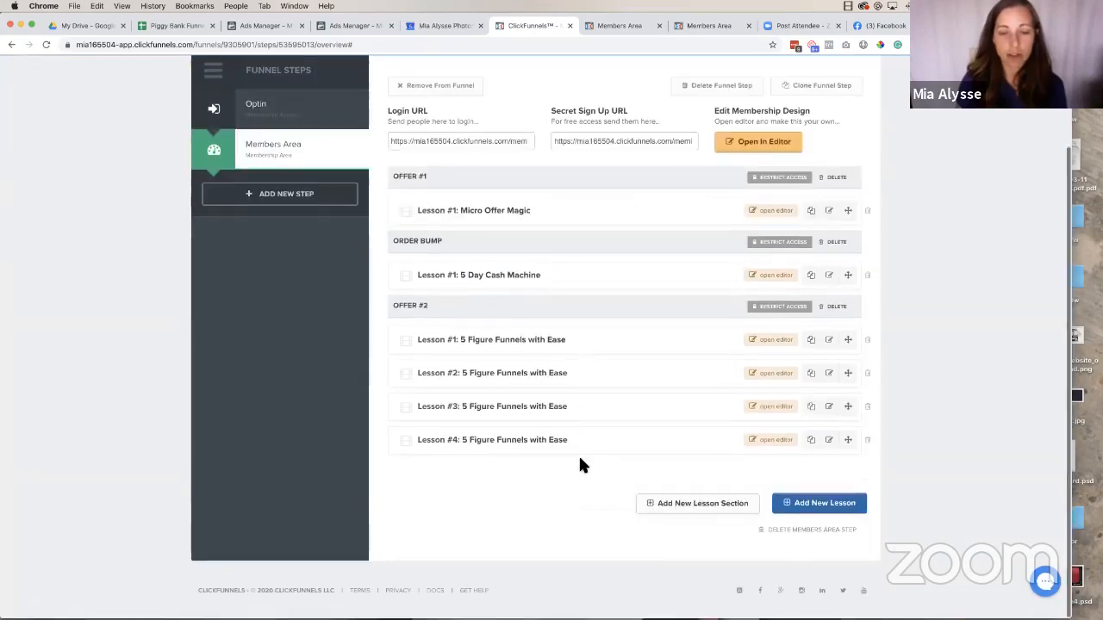
left_click(830, 343)
left_click(484, 215)
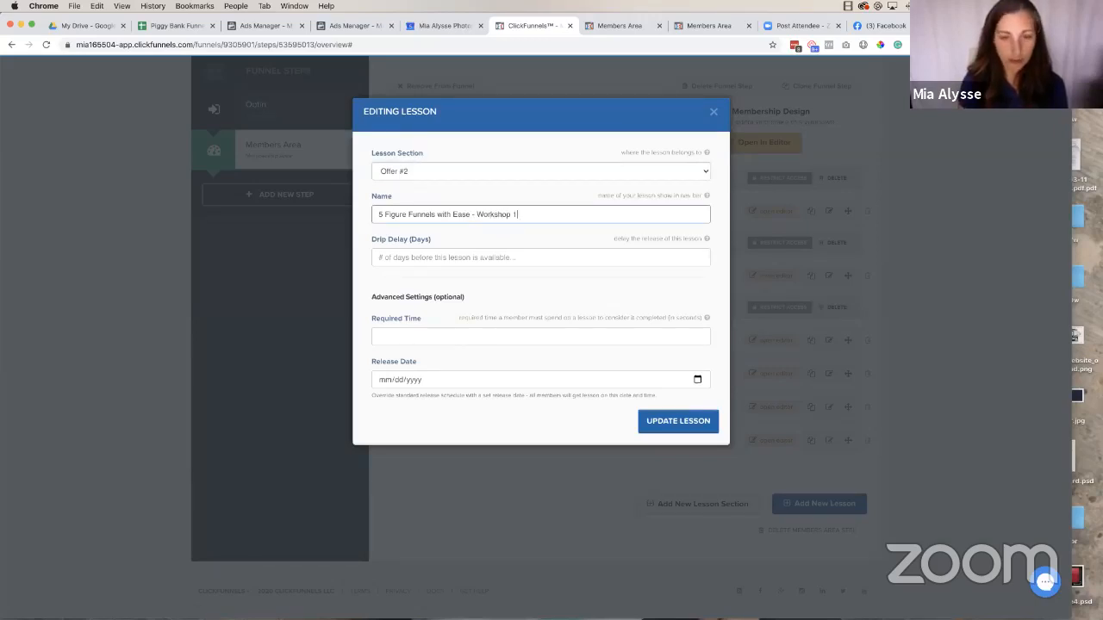
left_click(679, 424)
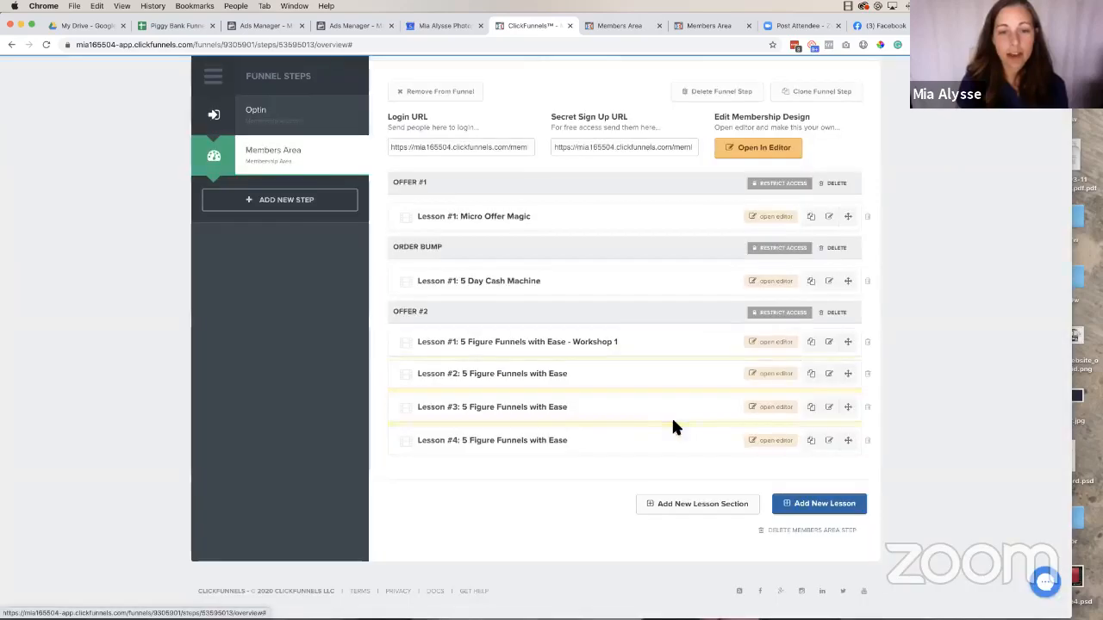
On the Workshop 1 lesson's page, clone the lesson title row and move the copy below the video
left_click(771, 340)
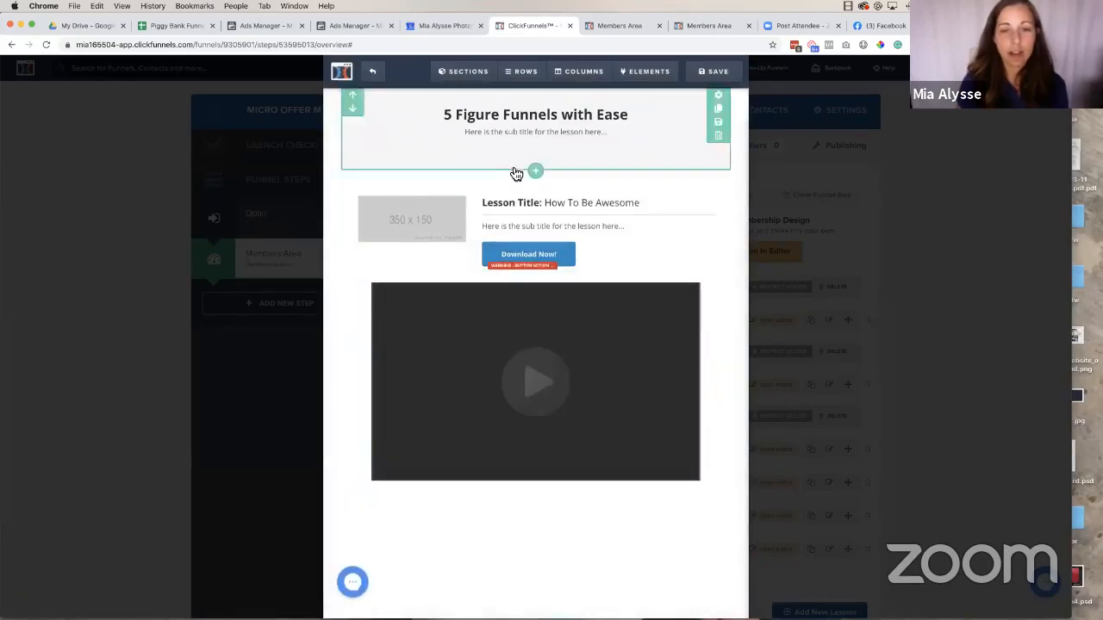
scroll(633, 229, "down", 2)
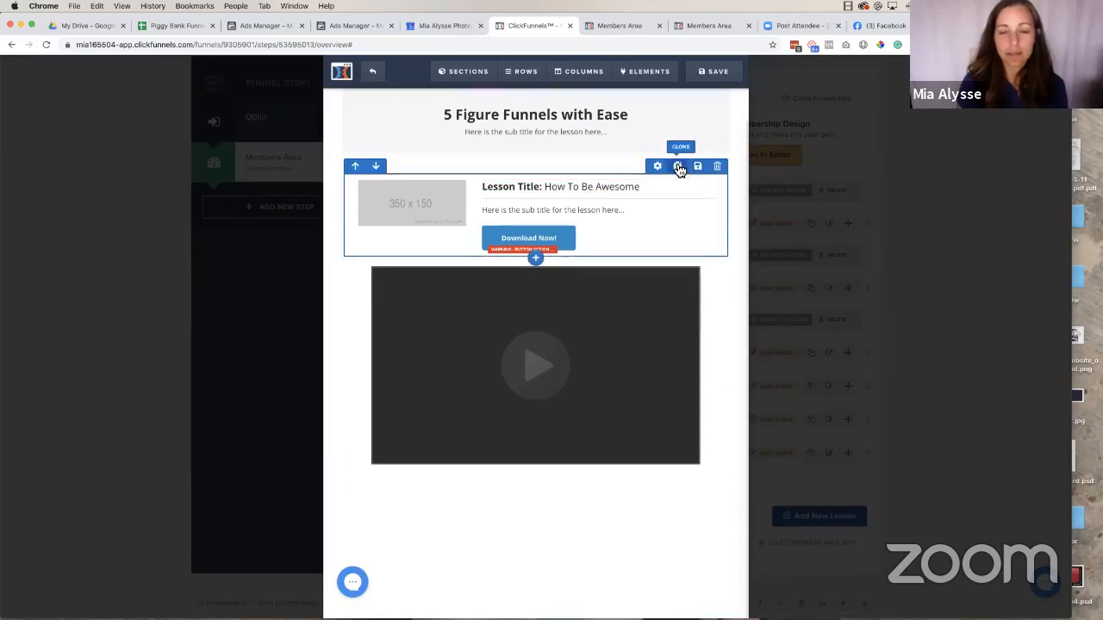
left_click(678, 167)
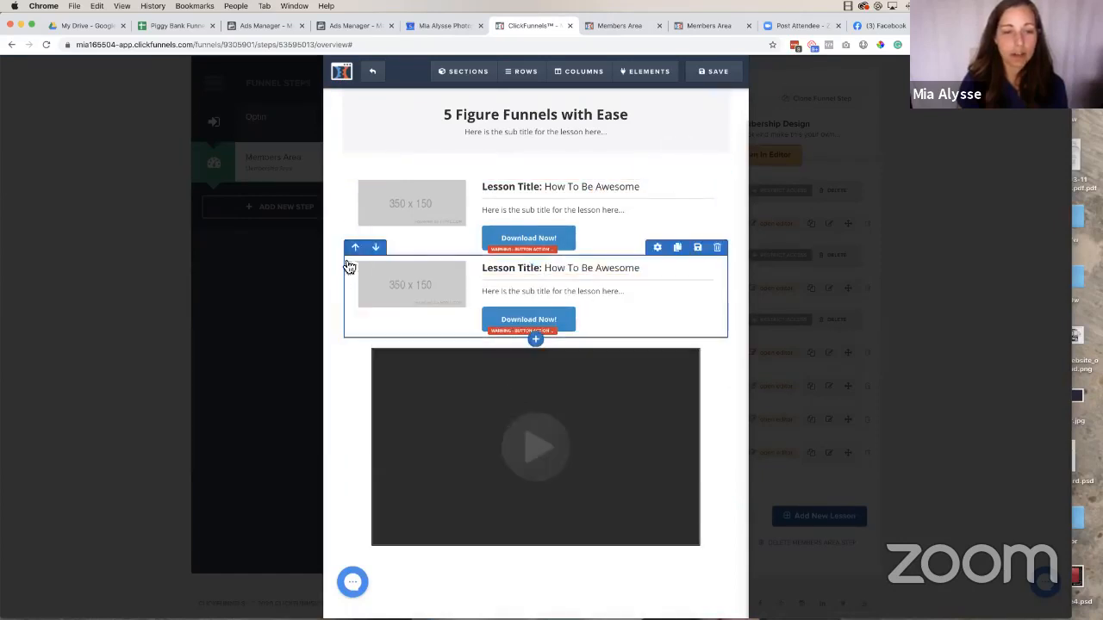
left_click(374, 247)
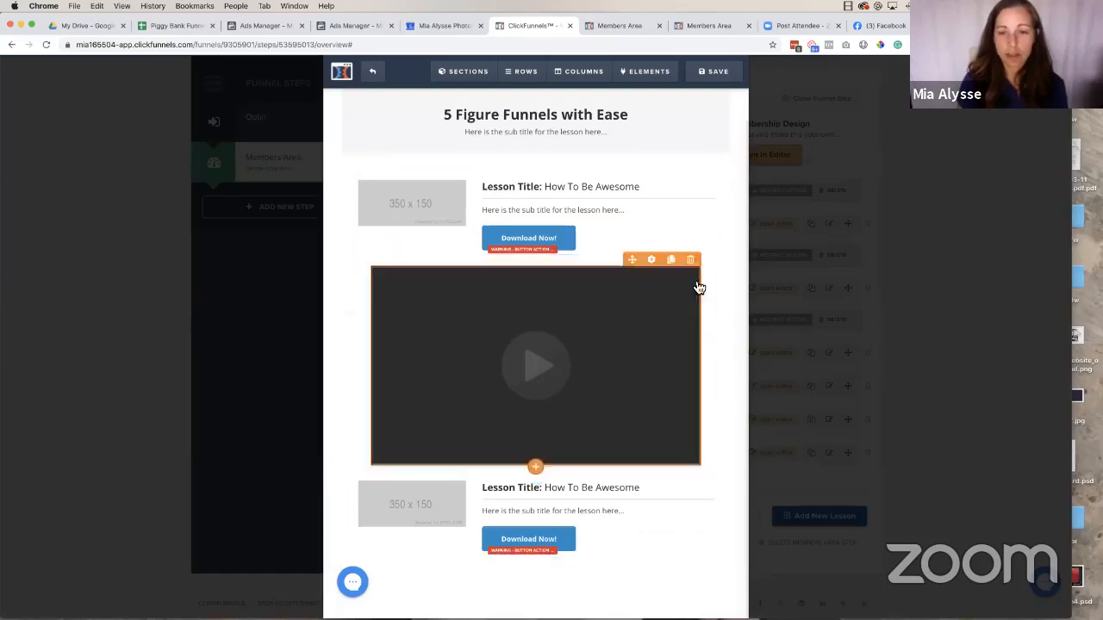
Clone the video row and move the copy below the second lesson title row
left_click(668, 248)
scroll(517, 388, "down", 3)
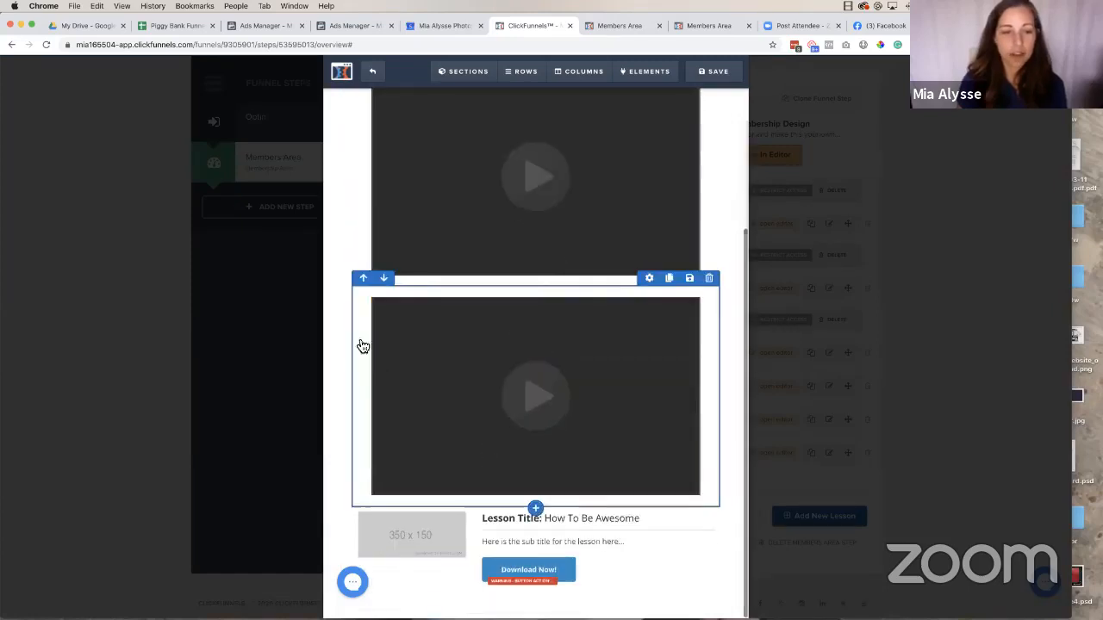
left_click(384, 279)
scroll(512, 387, "up", 3)
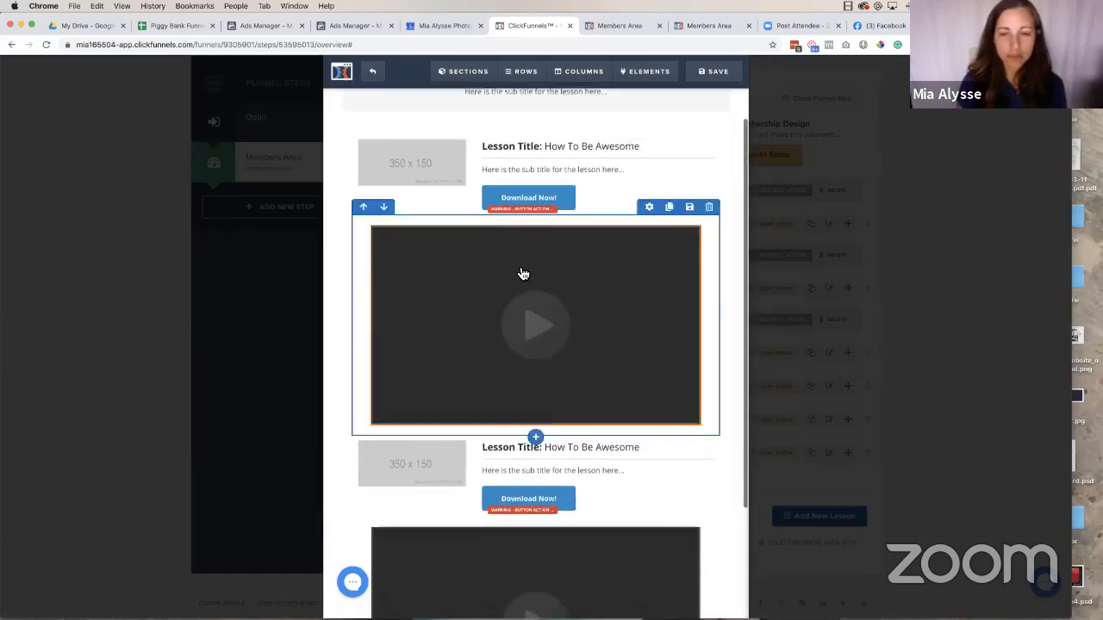
Check the two lesson blocks on the Workshop 1 page, save the page and return to the lesson list
scroll(523, 274, "up", 1)
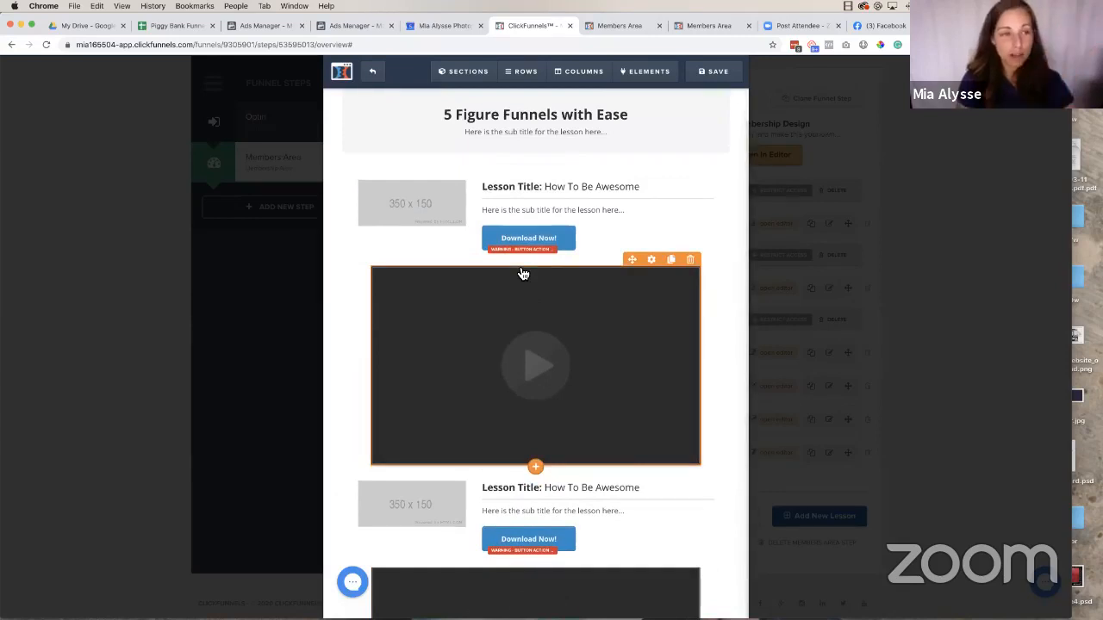
scroll(511, 376, "down", 4)
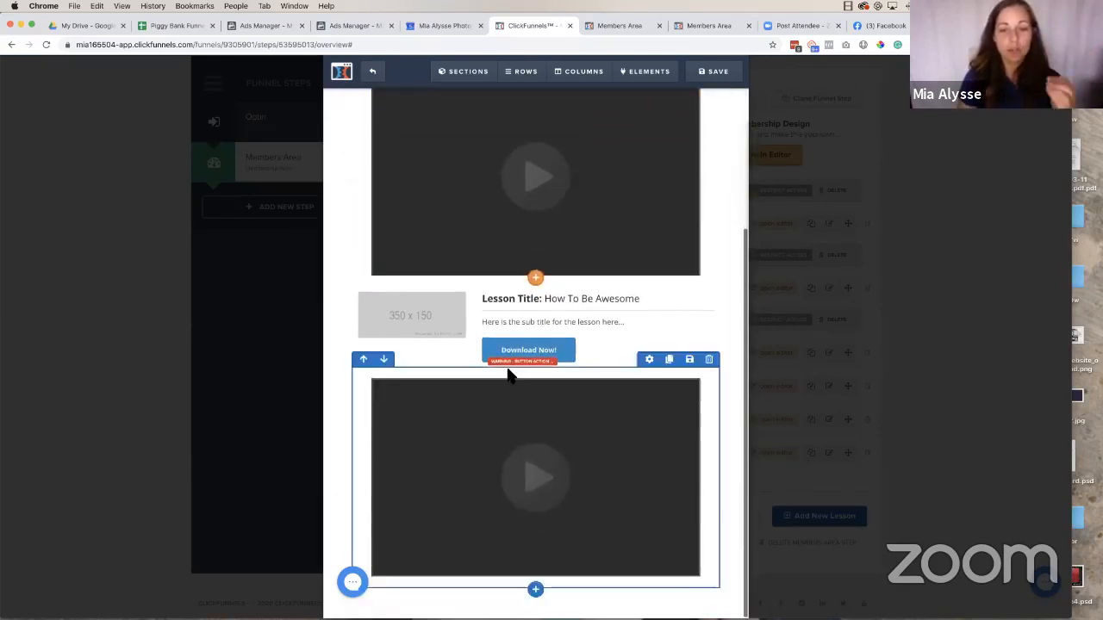
scroll(512, 376, "up", 1)
left_click(722, 74)
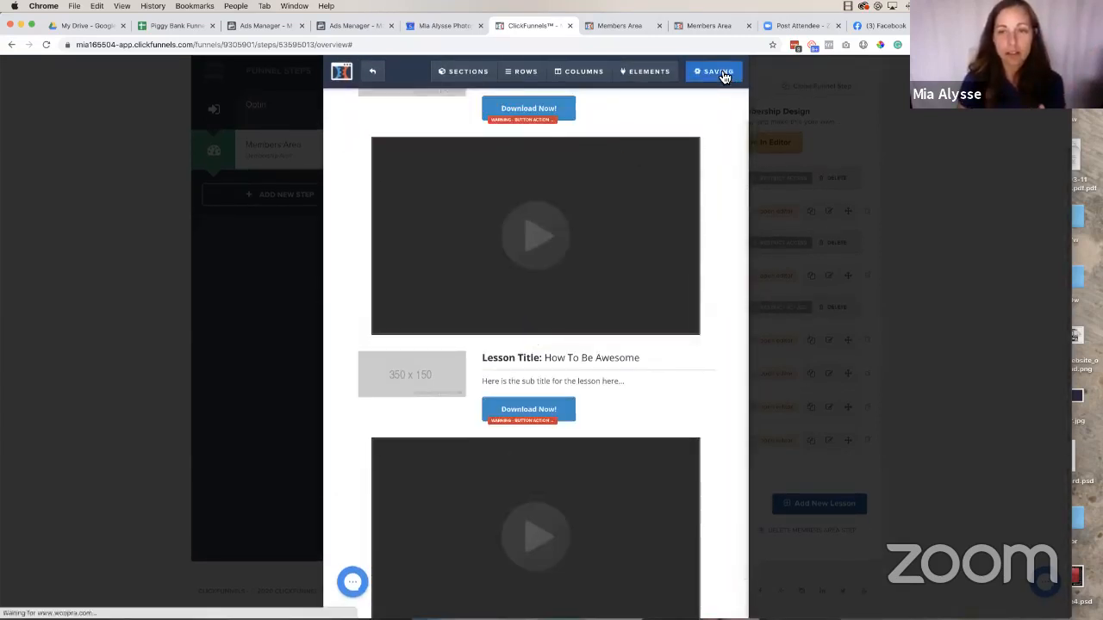
left_click(373, 71)
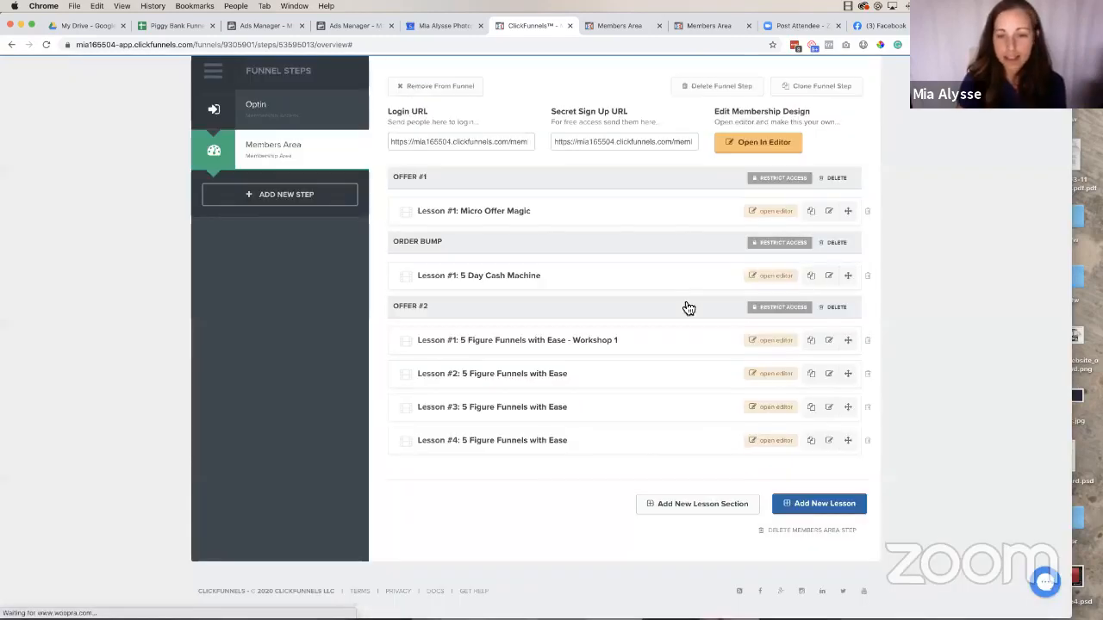
Rename the second Offer #2 lesson to "5 Figure Funnels with Ease - Workshop 2" and update it
left_click(828, 373)
left_click(492, 218)
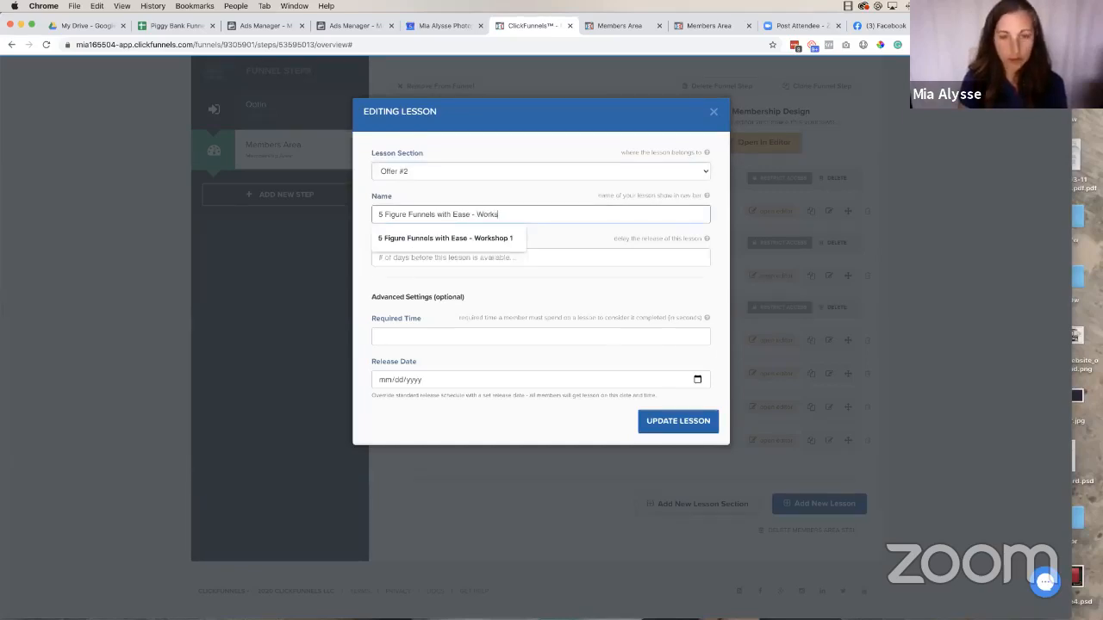
type("- Workshop 2")
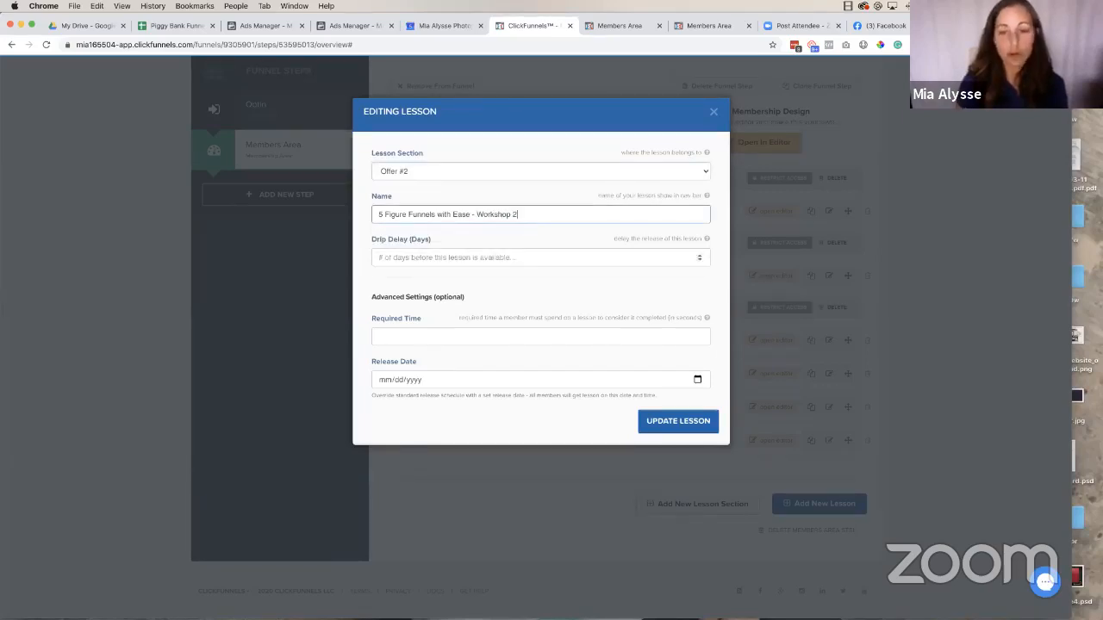
left_click(677, 423)
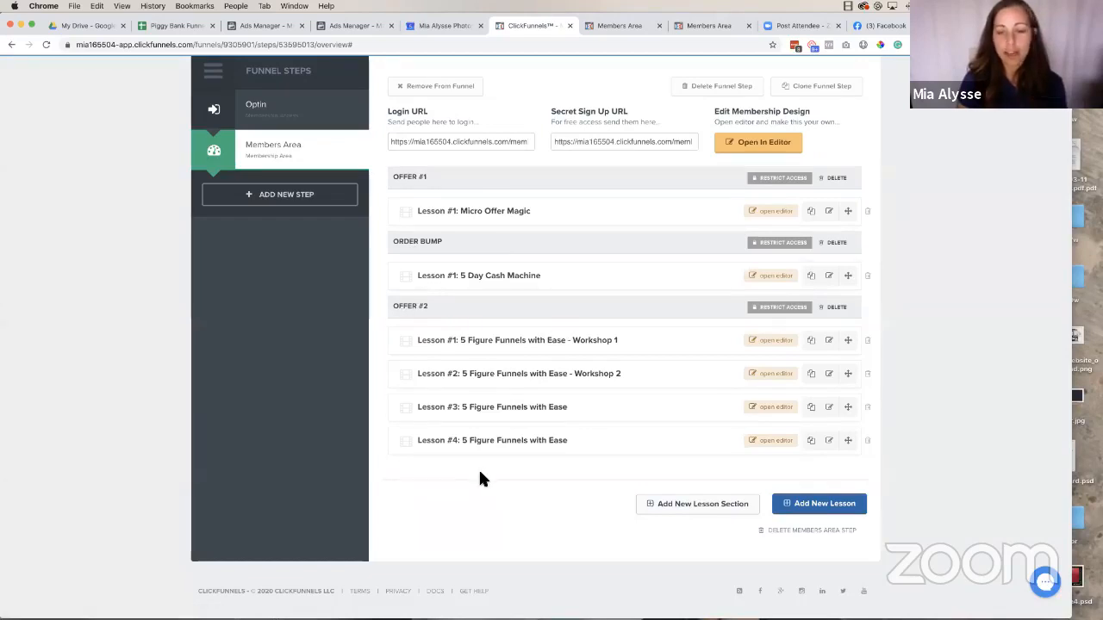
Create a new lesson section named "Offer #3" with access restricted by a product requirement
left_click(711, 512)
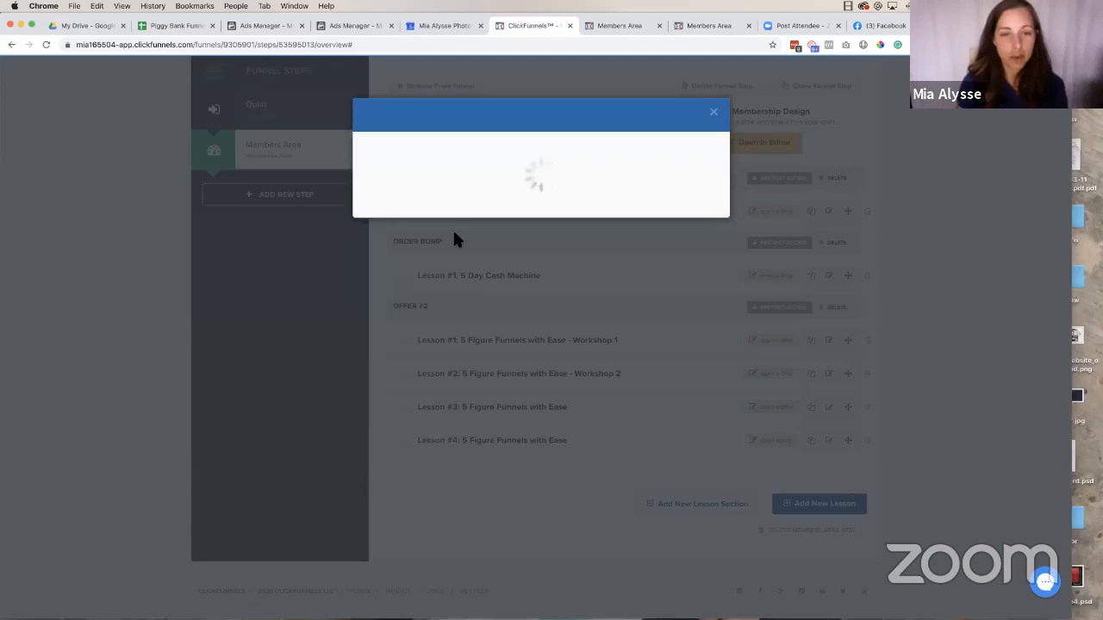
type("Offer")
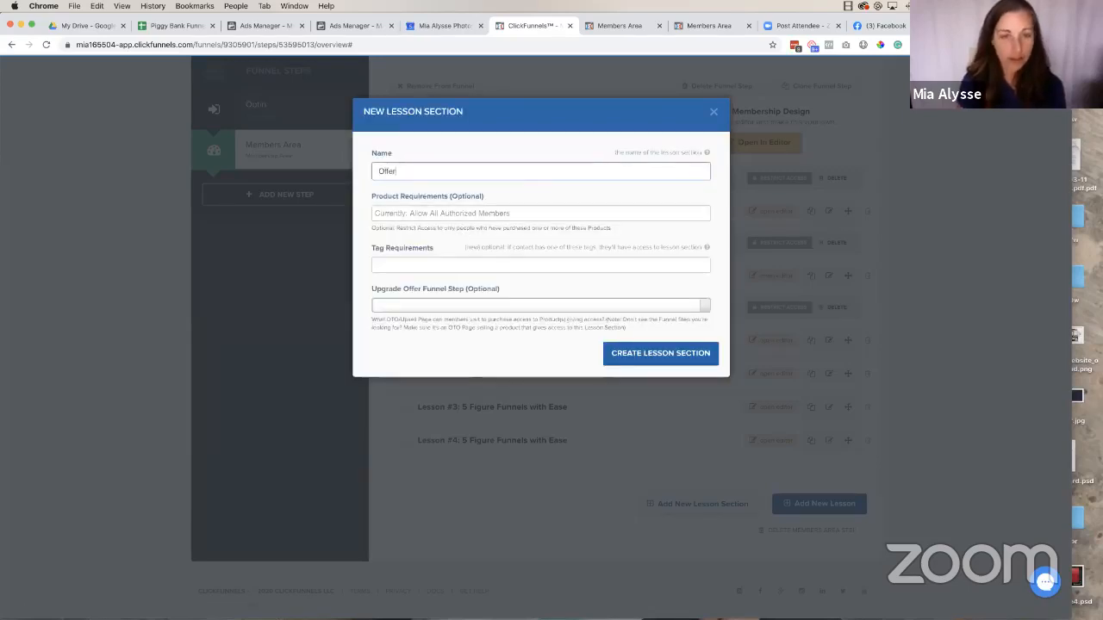
type(" #3")
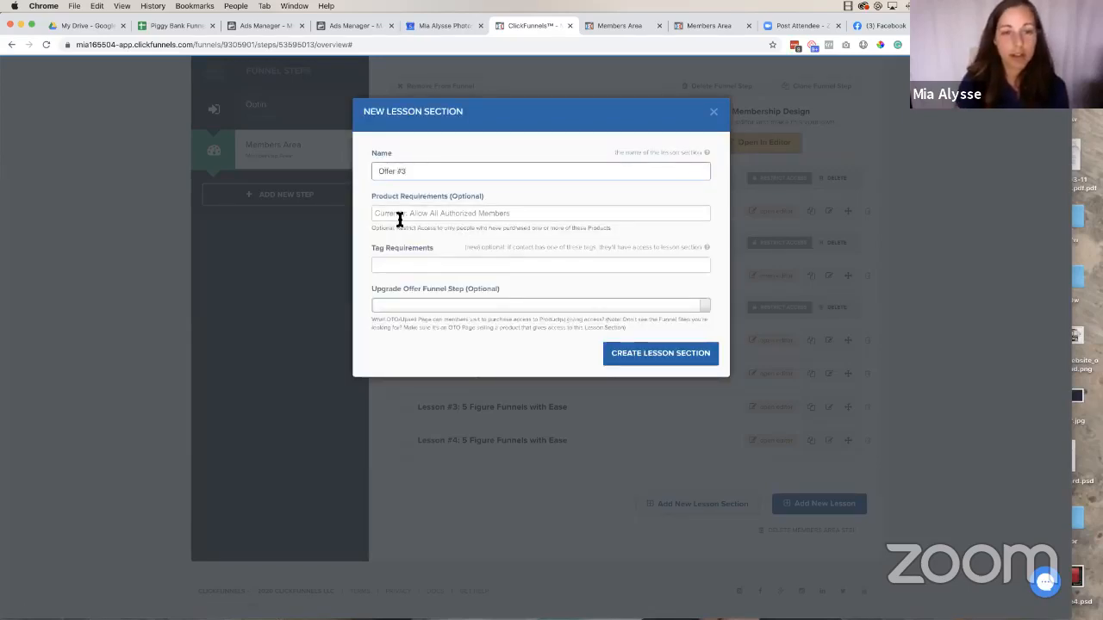
left_click(399, 216)
scroll(495, 308, "down", 1)
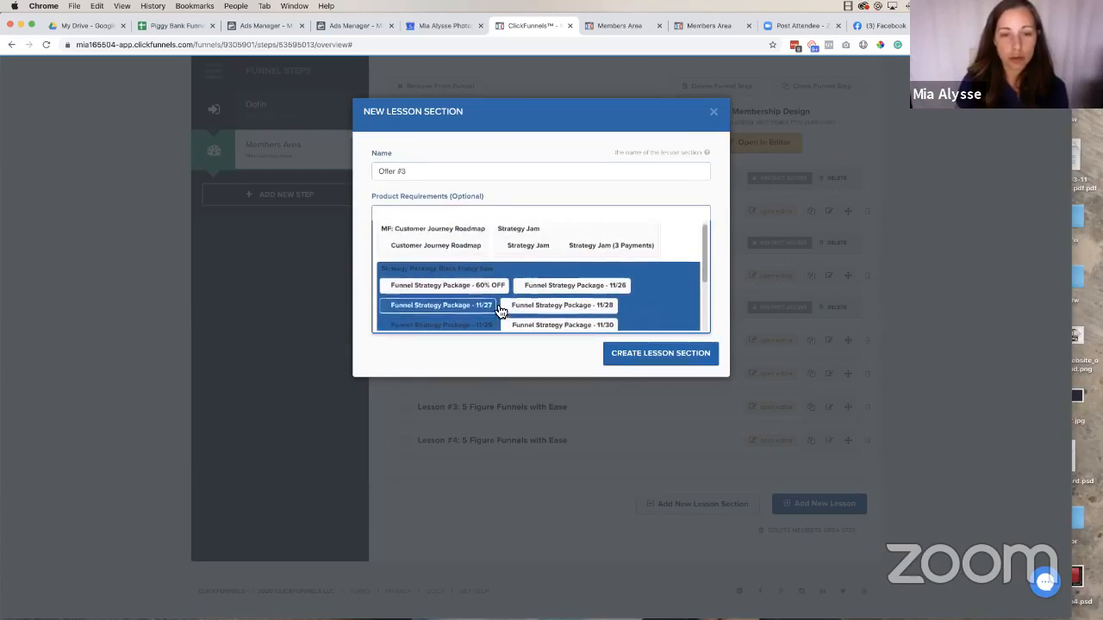
scroll(500, 312, "down", 1)
scroll(501, 311, "down", 1)
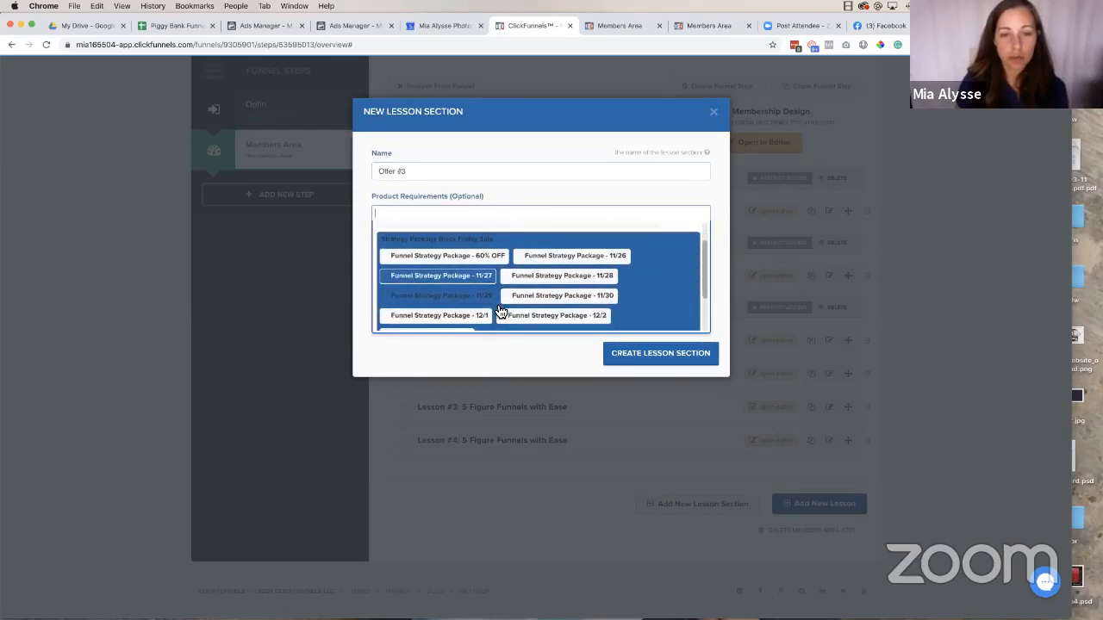
left_click(554, 279)
left_click(676, 361)
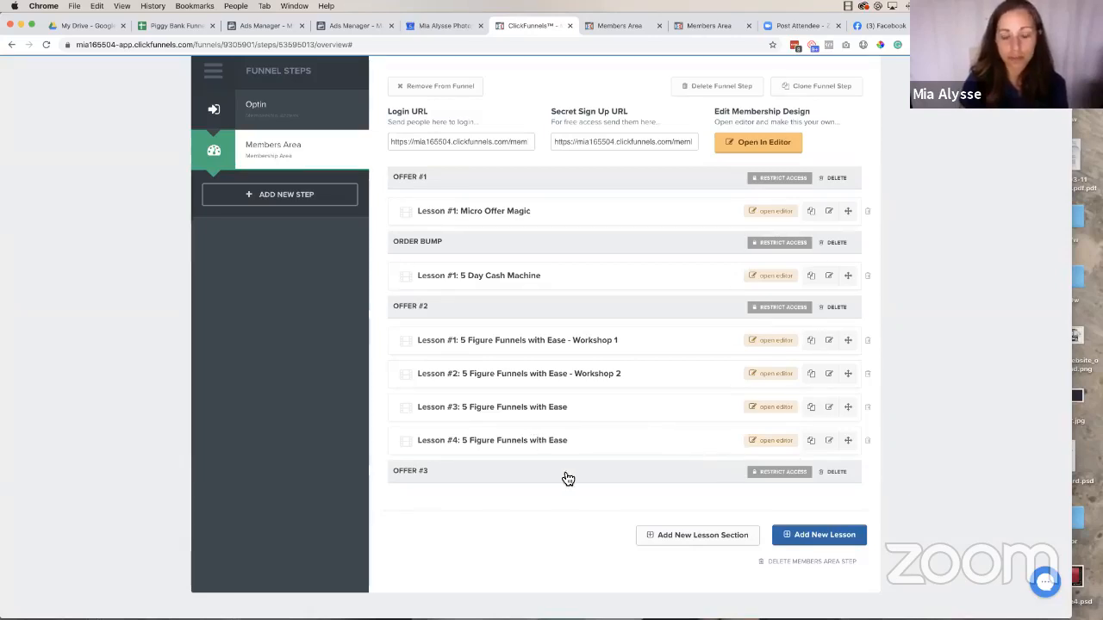
Clone the last Offer #2 lesson and assign the copy to the Offer #3 section
left_click(811, 441)
scroll(567, 403, "down", 2)
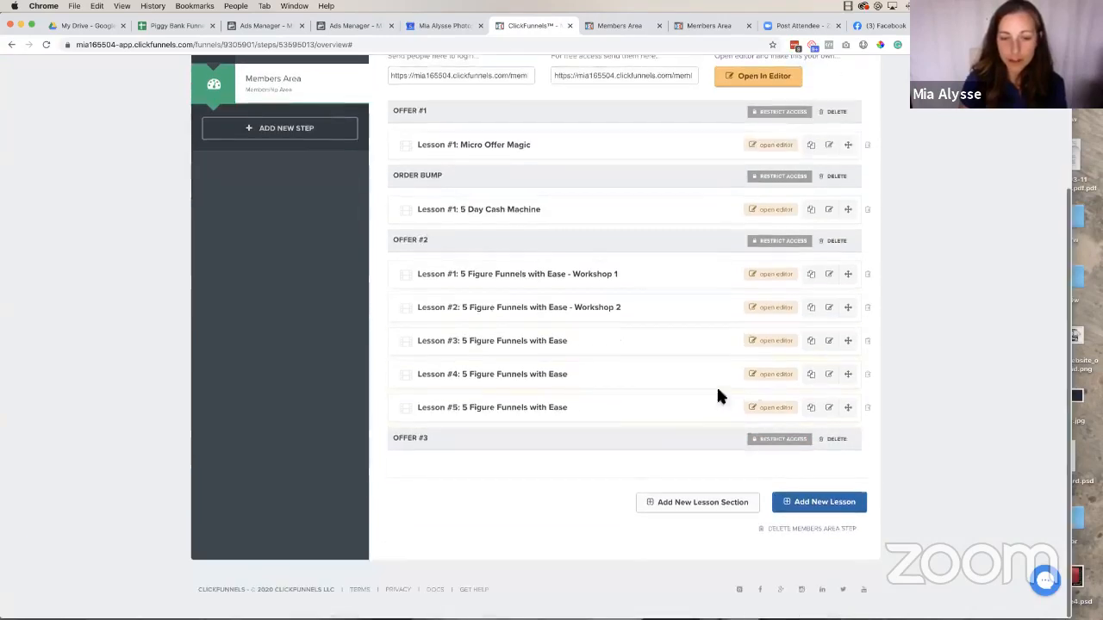
left_click(828, 408)
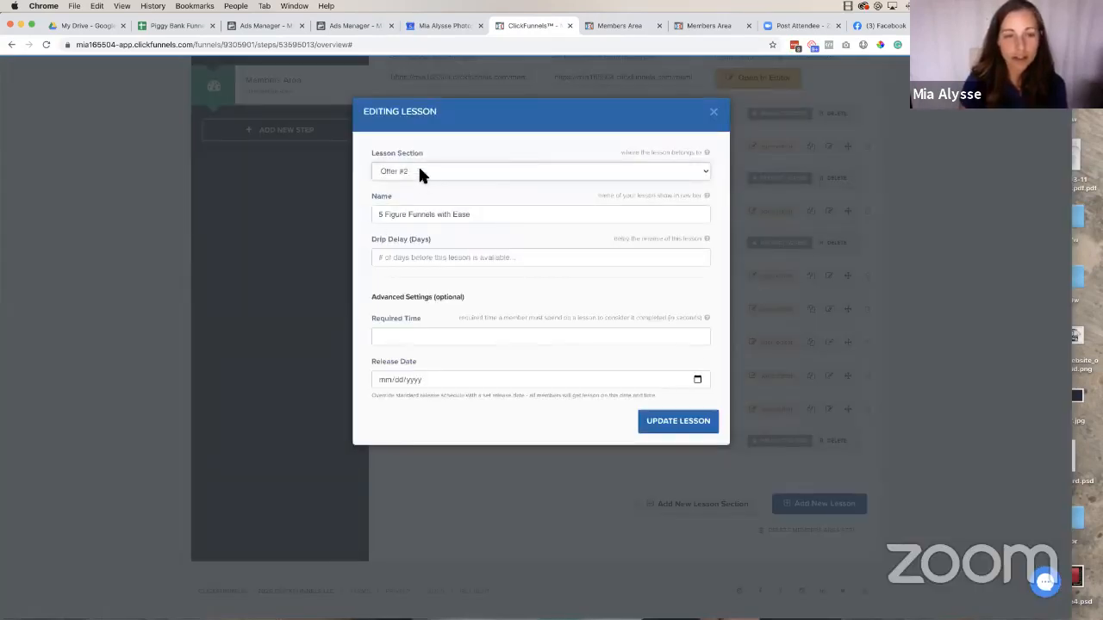
left_click(418, 172)
left_click(420, 182)
Name the Offer #3 lesson "Micro Offer Traffic System", update it and reload the members area overview
left_click(476, 218)
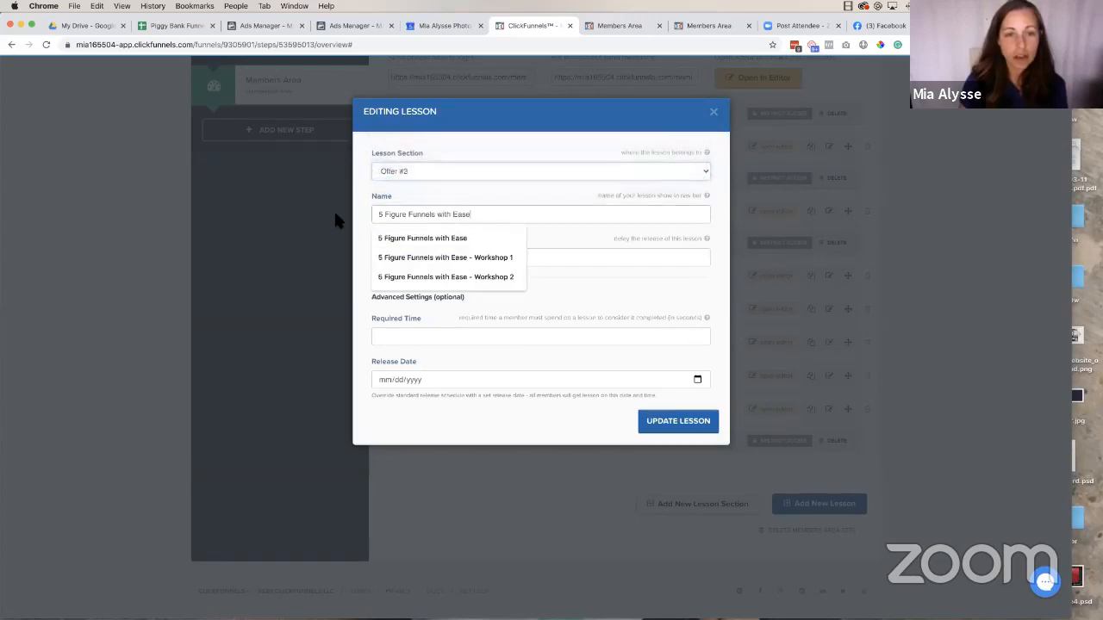
key("super+a")
type("Micro Of")
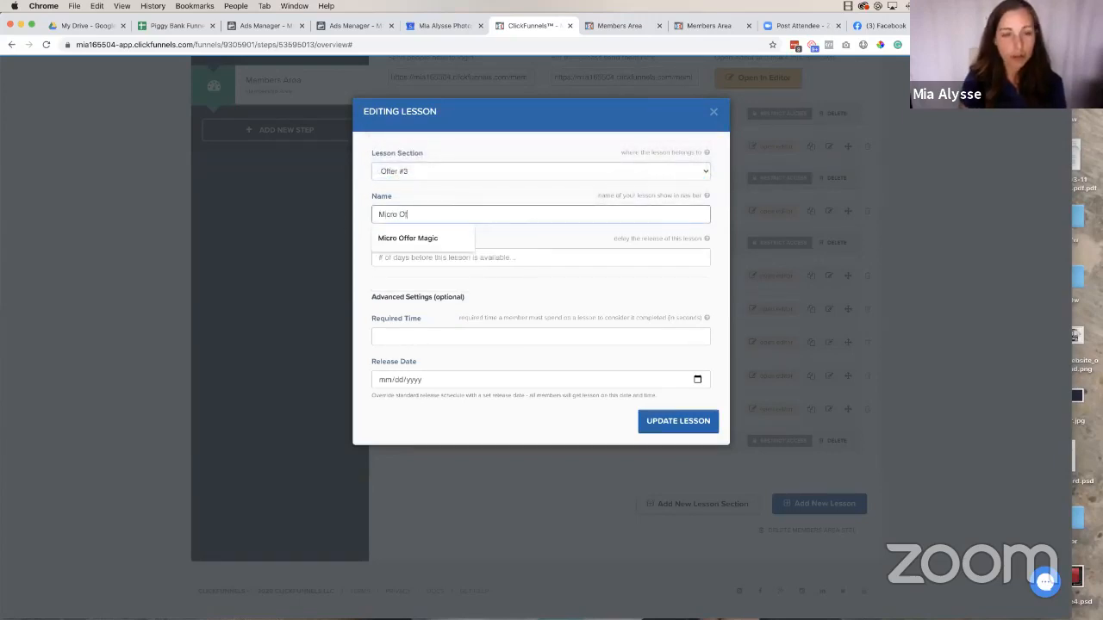
type("fer Traffic")
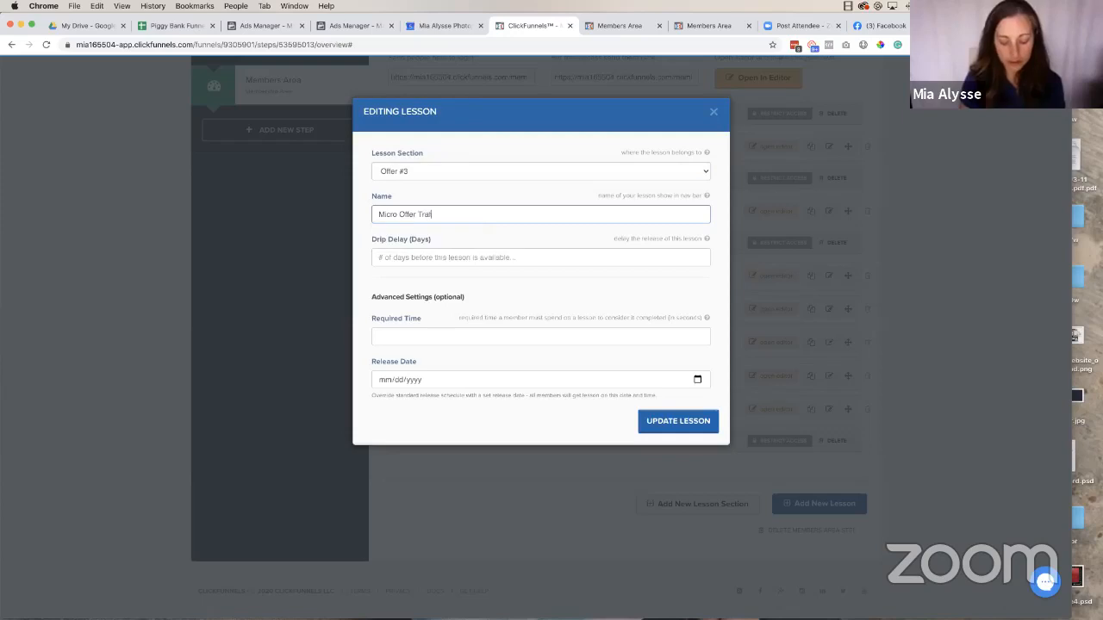
type(" System")
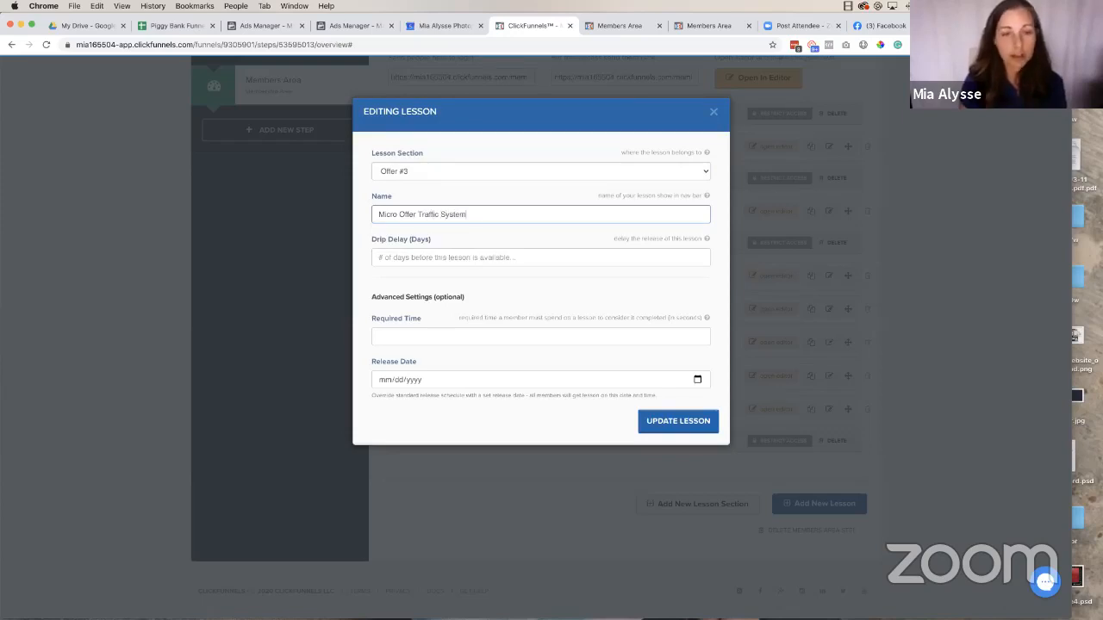
left_click(680, 430)
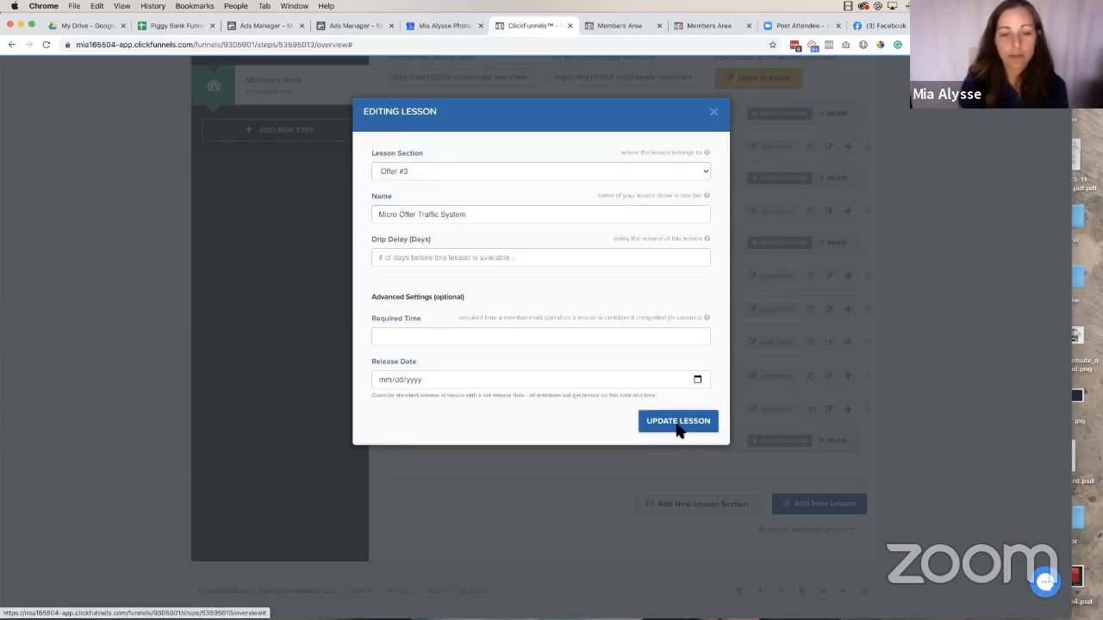
left_click(45, 44)
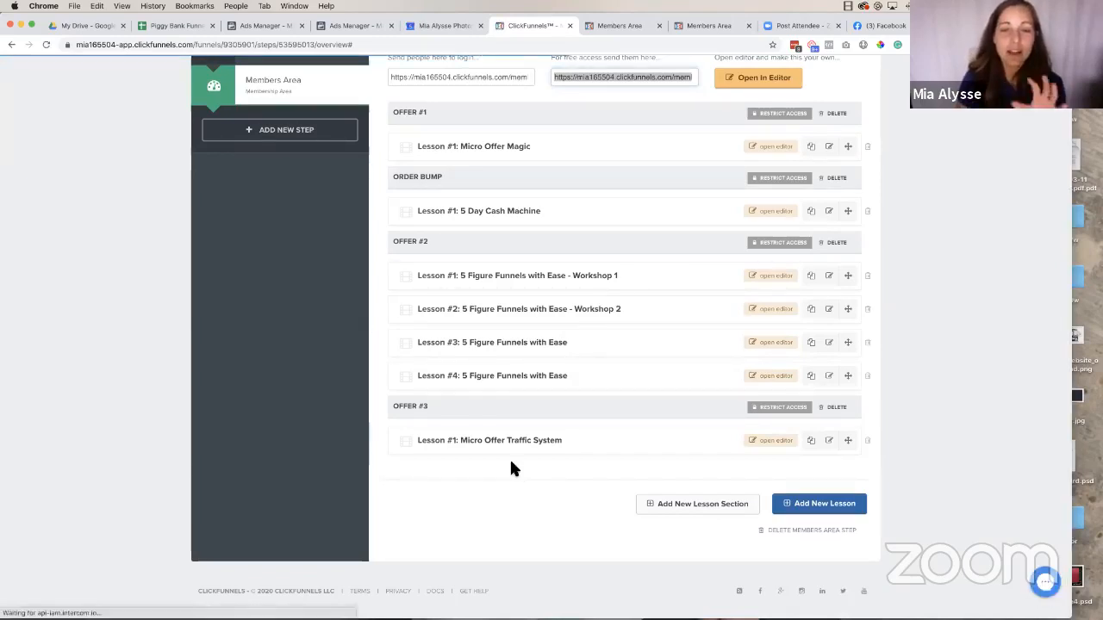
Switch to the funnel's Optin step and open its live page to preview the members area
scroll(510, 462, "up", 3)
scroll(510, 462, "down", 1)
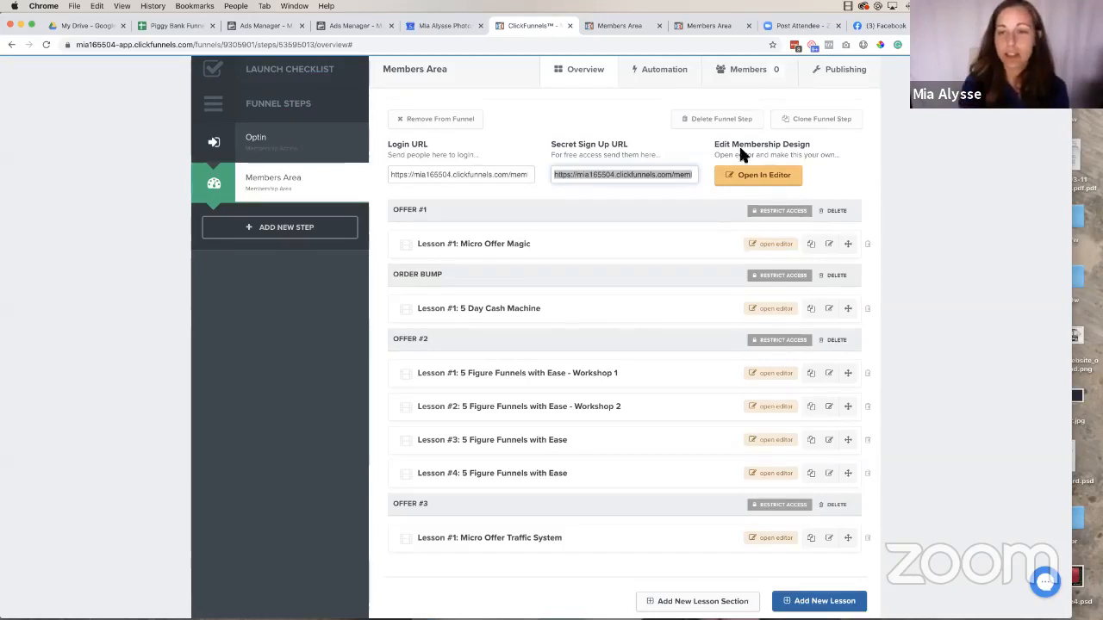
left_click(274, 145)
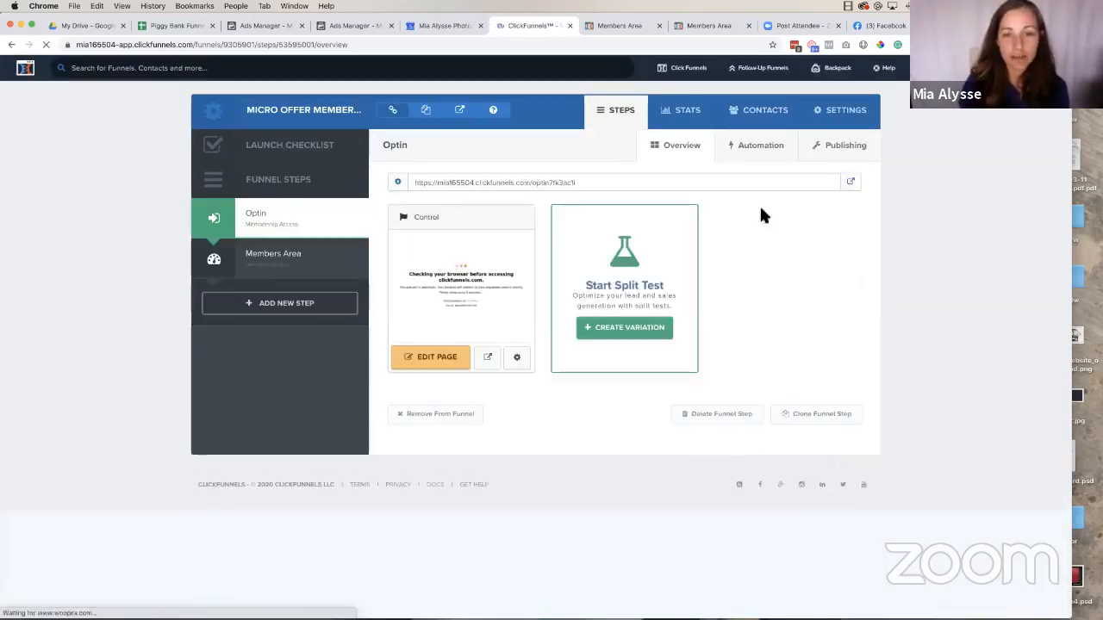
left_click(851, 184)
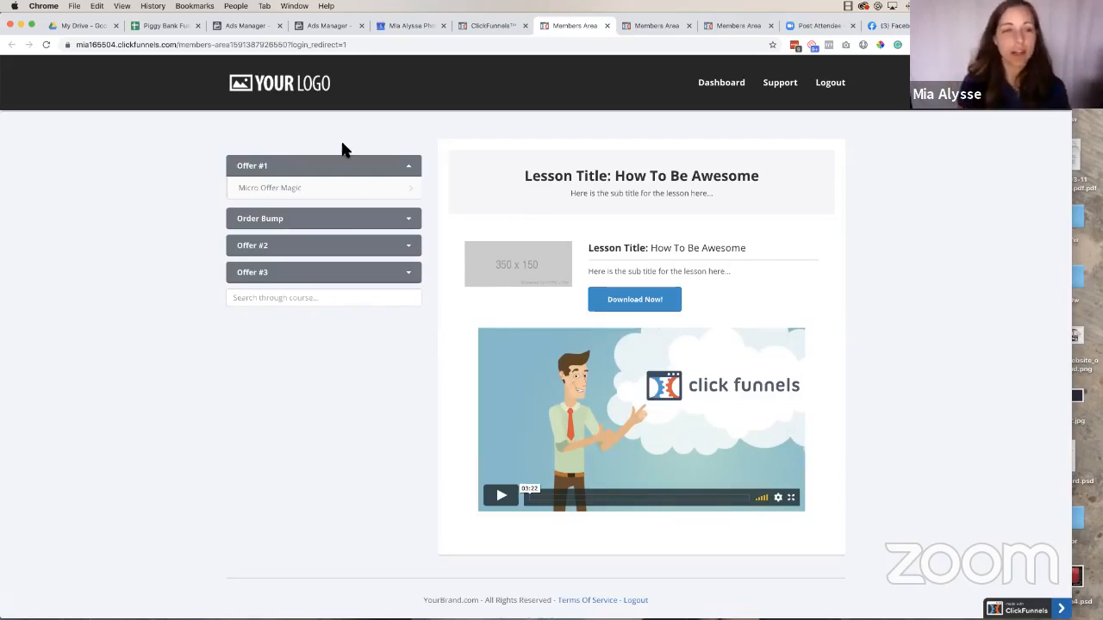
Preview the lesson pages in the Offer #1, Order Bump and Offer #2 sections, including the stacked lessons of Workshop 1
left_click(268, 189)
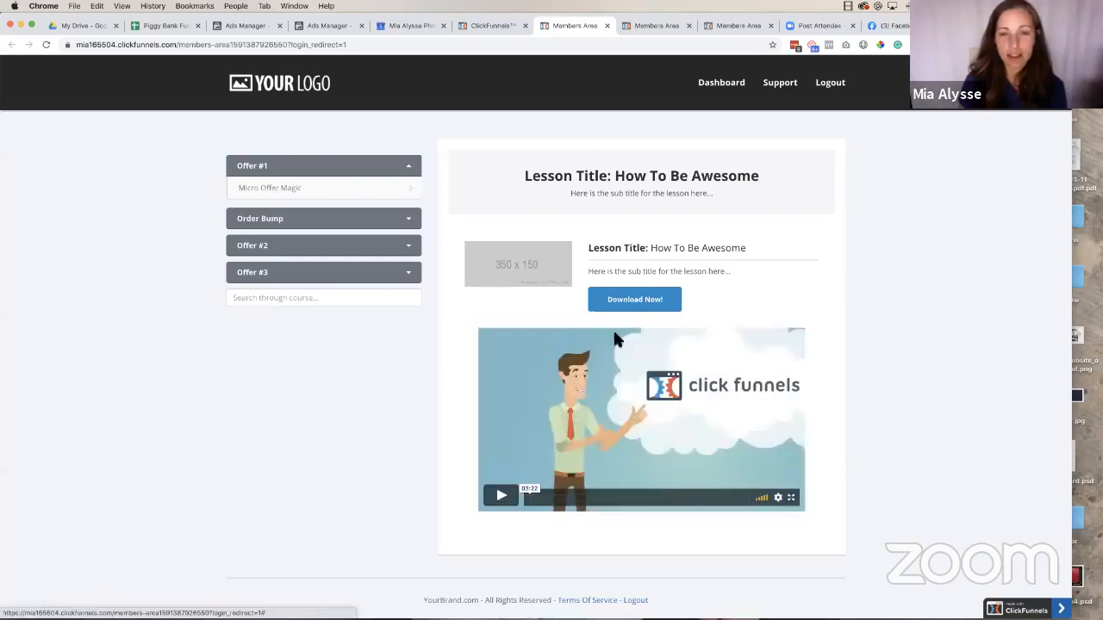
left_click(262, 221)
left_click(268, 245)
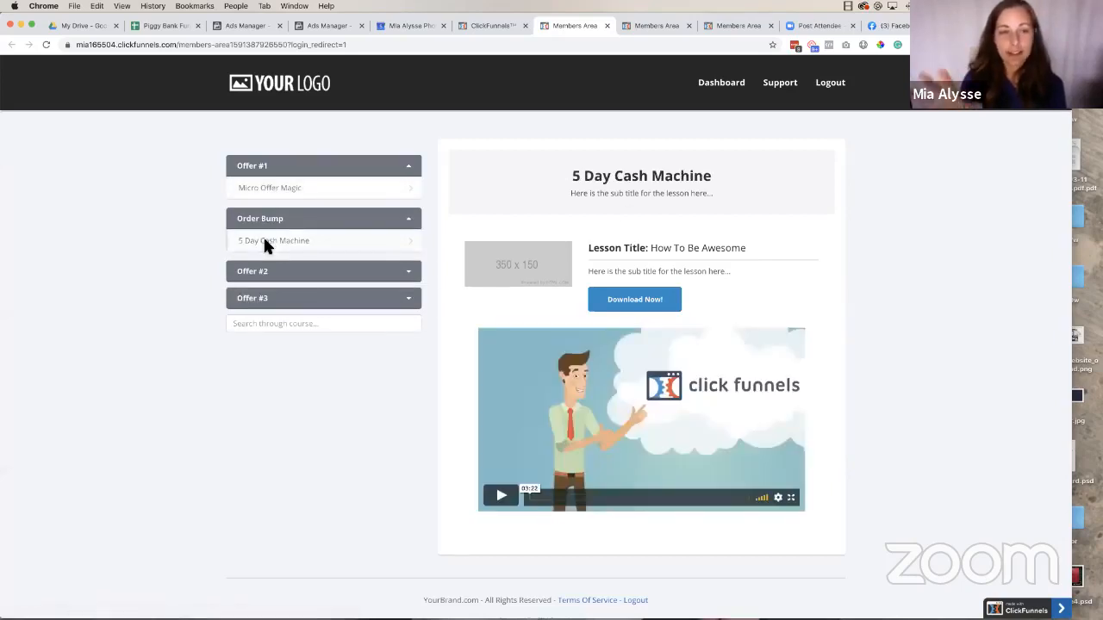
left_click(324, 273)
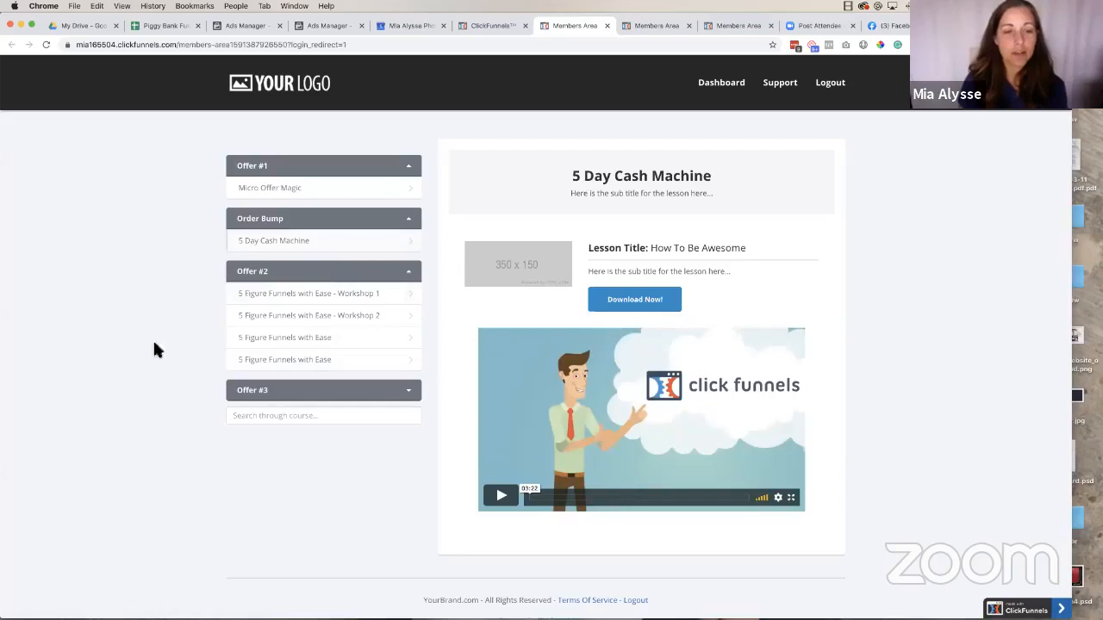
left_click(281, 302)
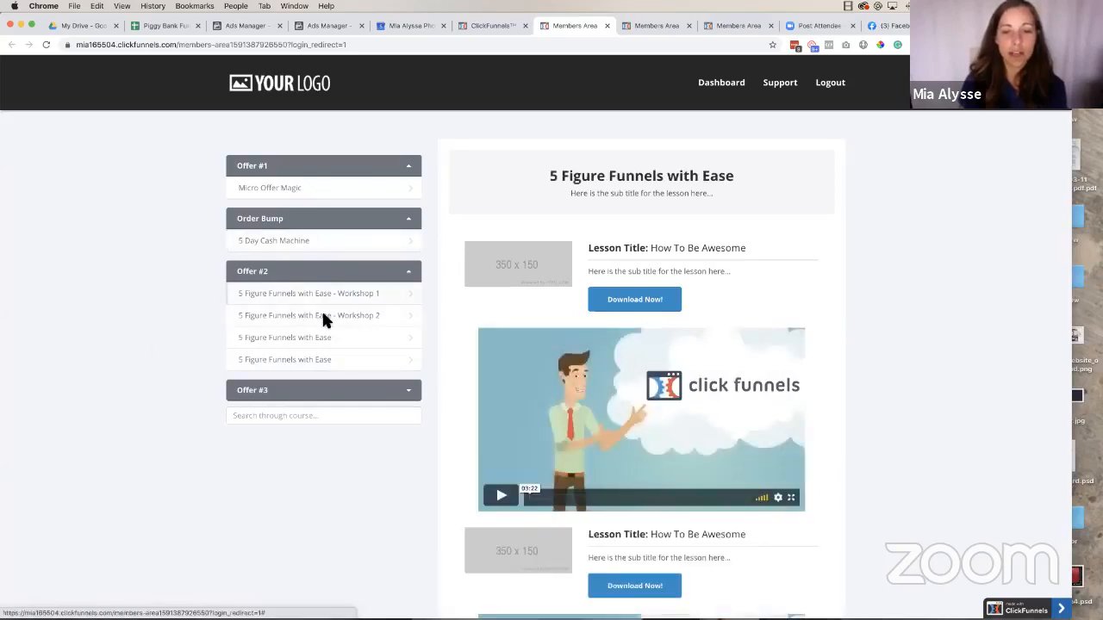
scroll(606, 368, "down", 3)
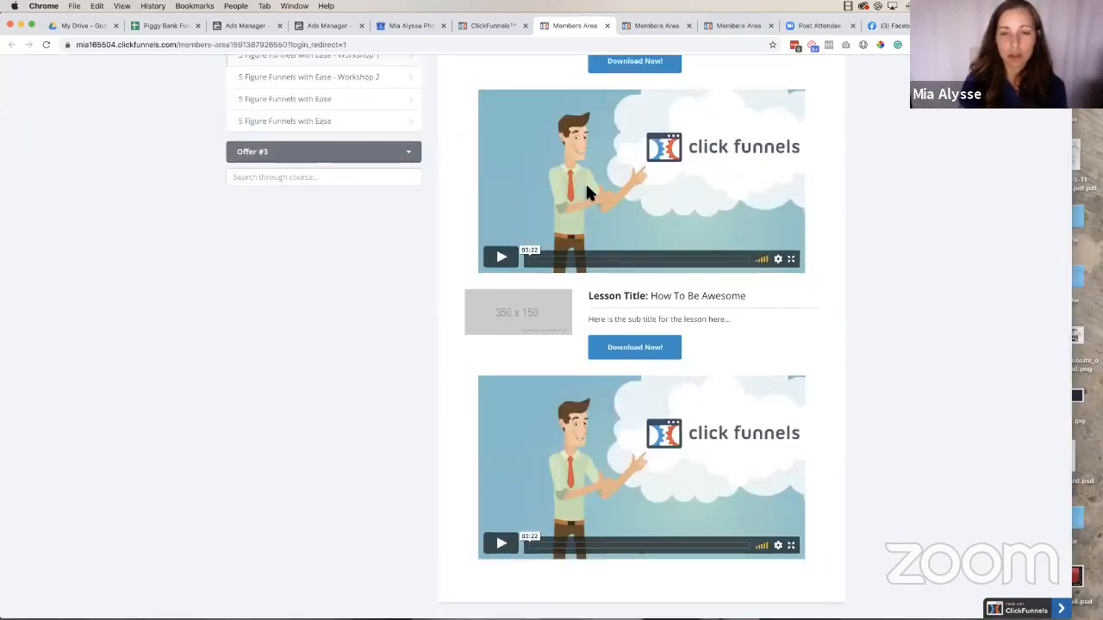
scroll(589, 189, "up", 3)
left_click(317, 271)
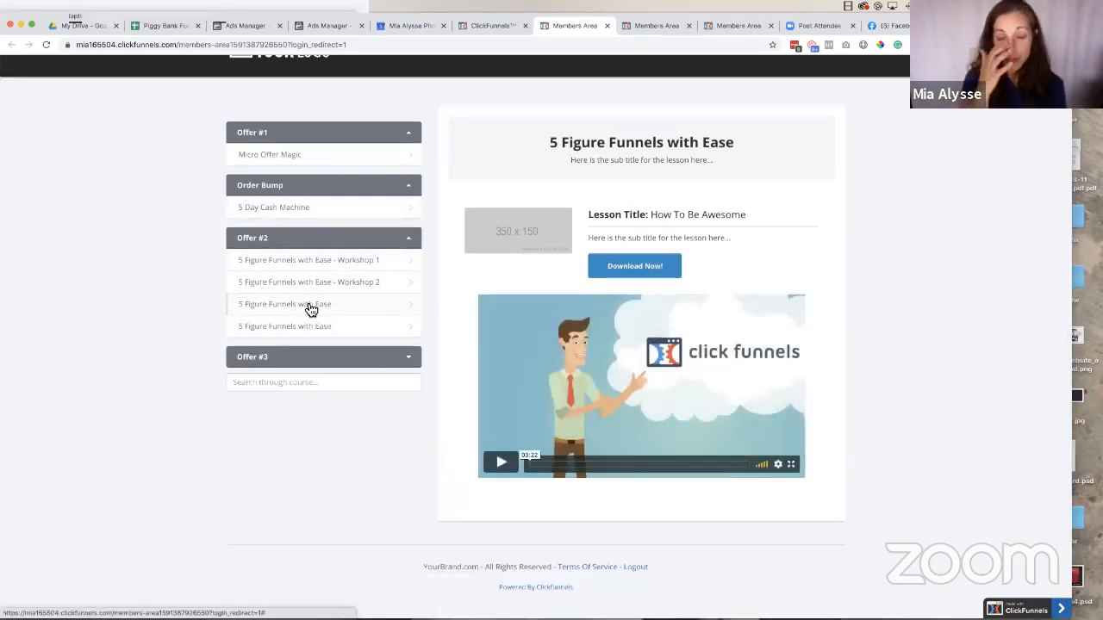
scroll(346, 331, "up", 1)
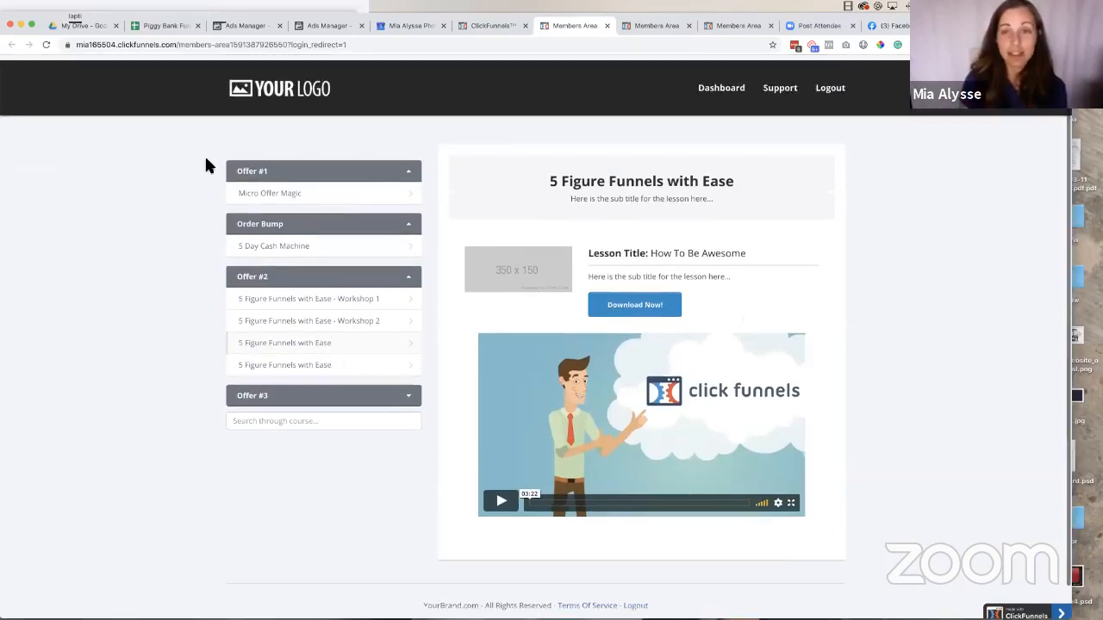
Log out of the previewed members area to view its login form, and reopen the funnel's Members Area step
left_click(831, 84)
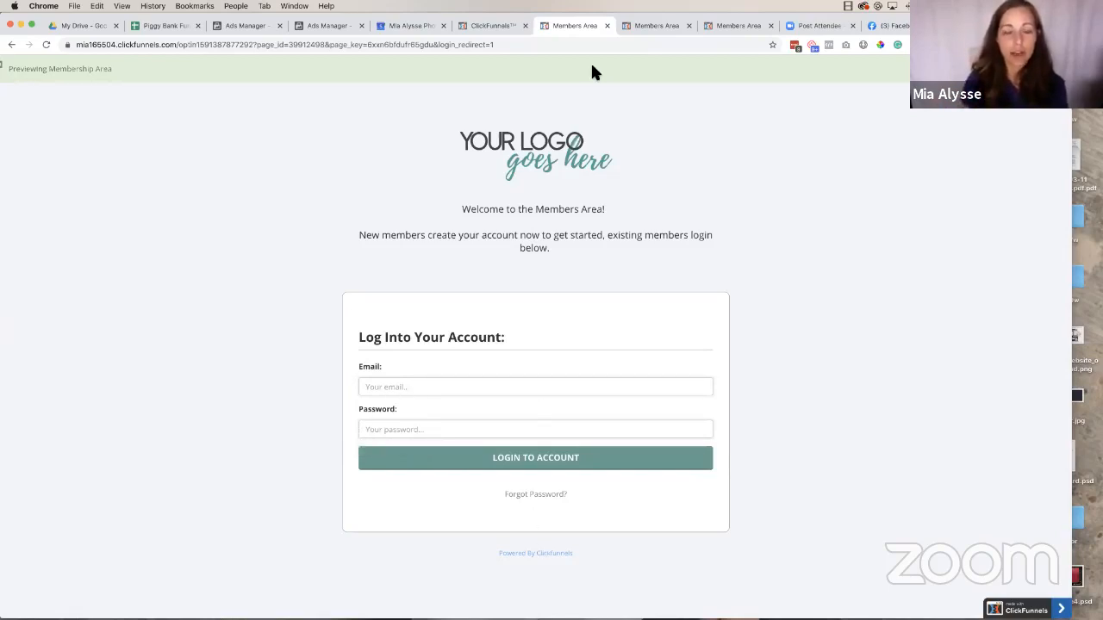
left_click(412, 387)
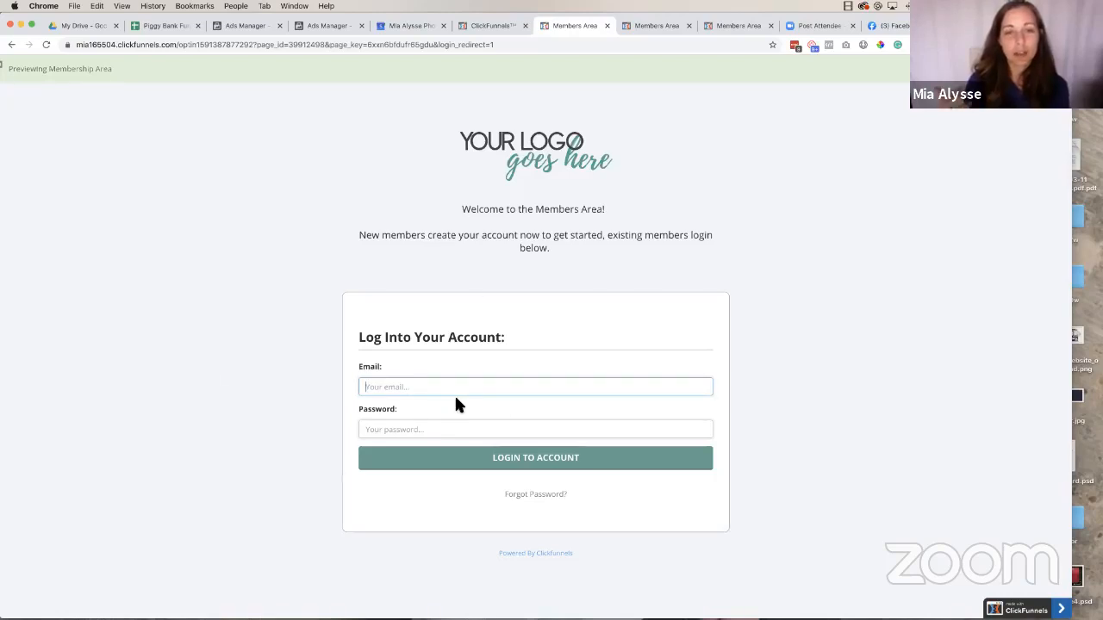
left_click(487, 25)
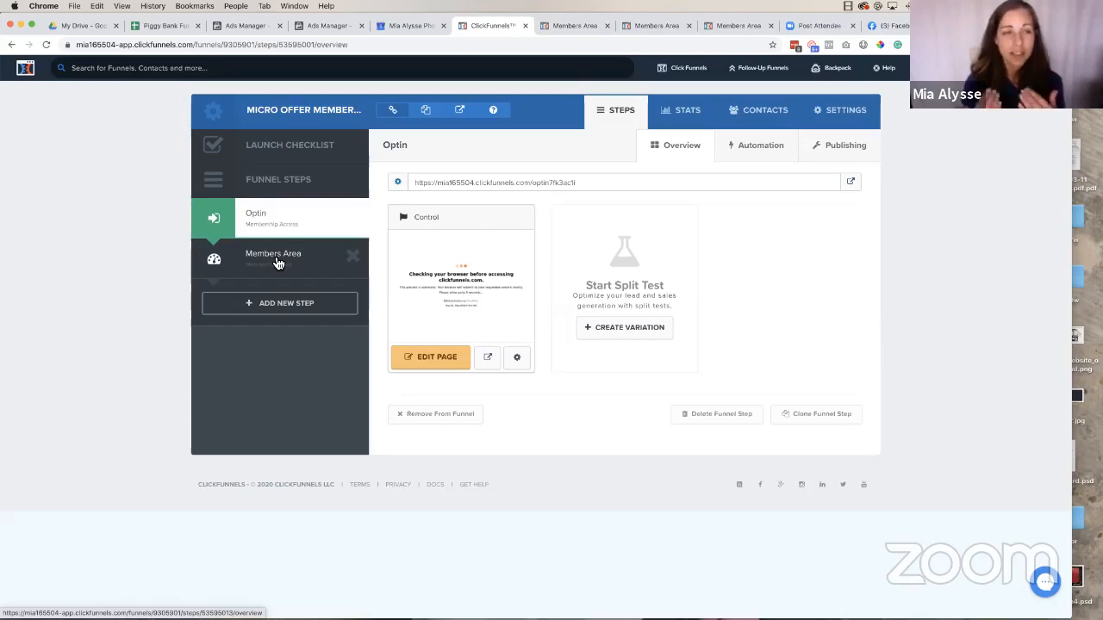
left_click(287, 275)
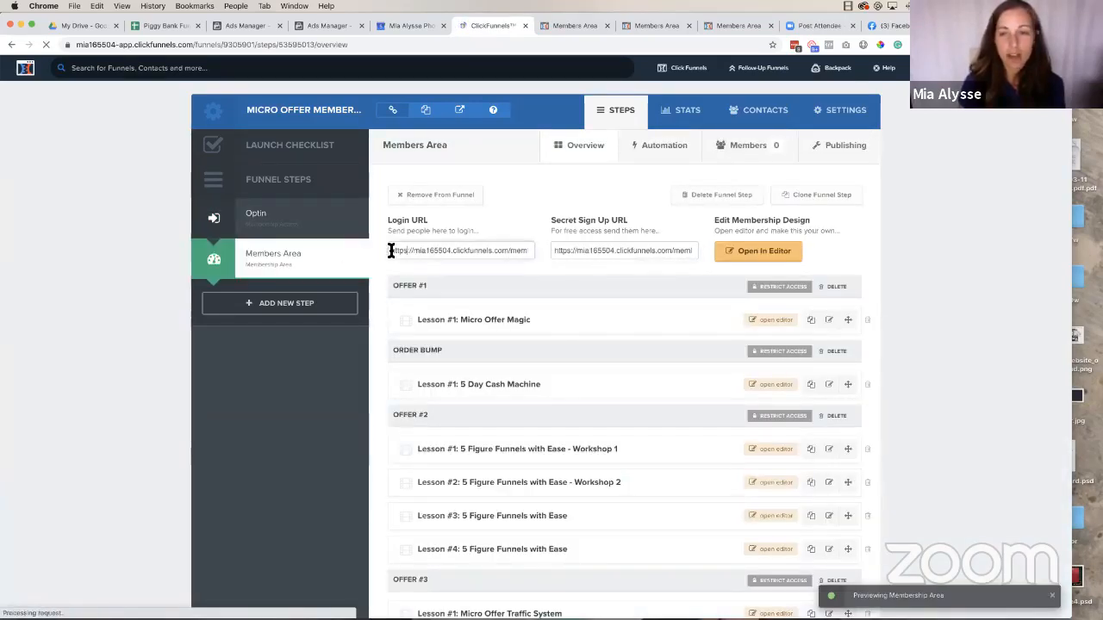
Inspect the members area's full Login URL, and set the funnel's domain to go.miaalysse.com in its saved settings
left_click_drag(390, 250, 532, 249)
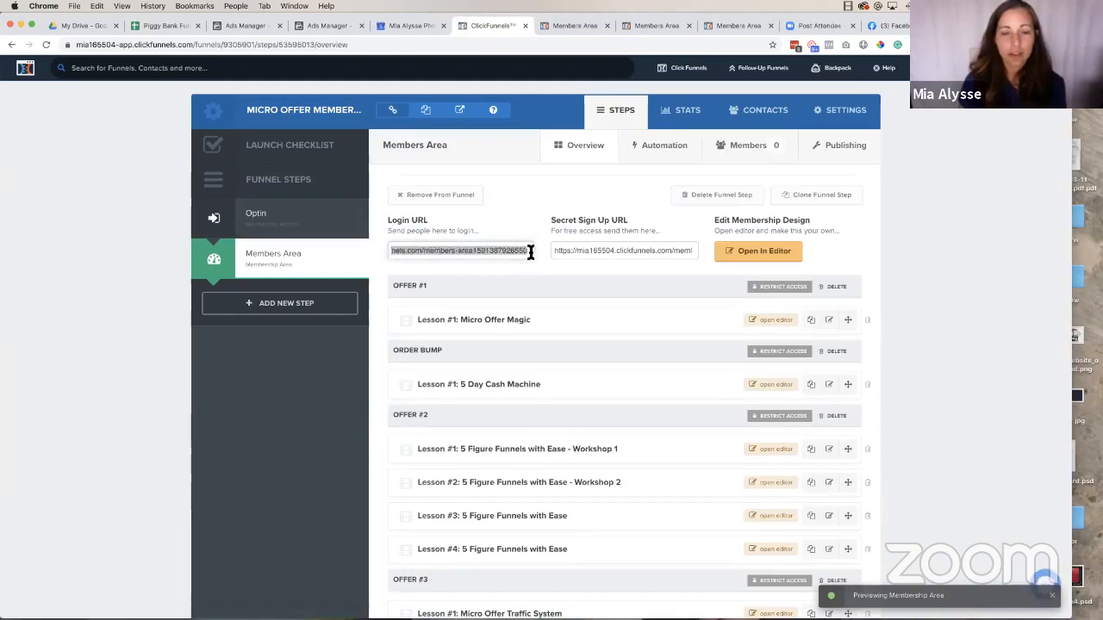
left_click(397, 246)
scroll(397, 246, "left", 1)
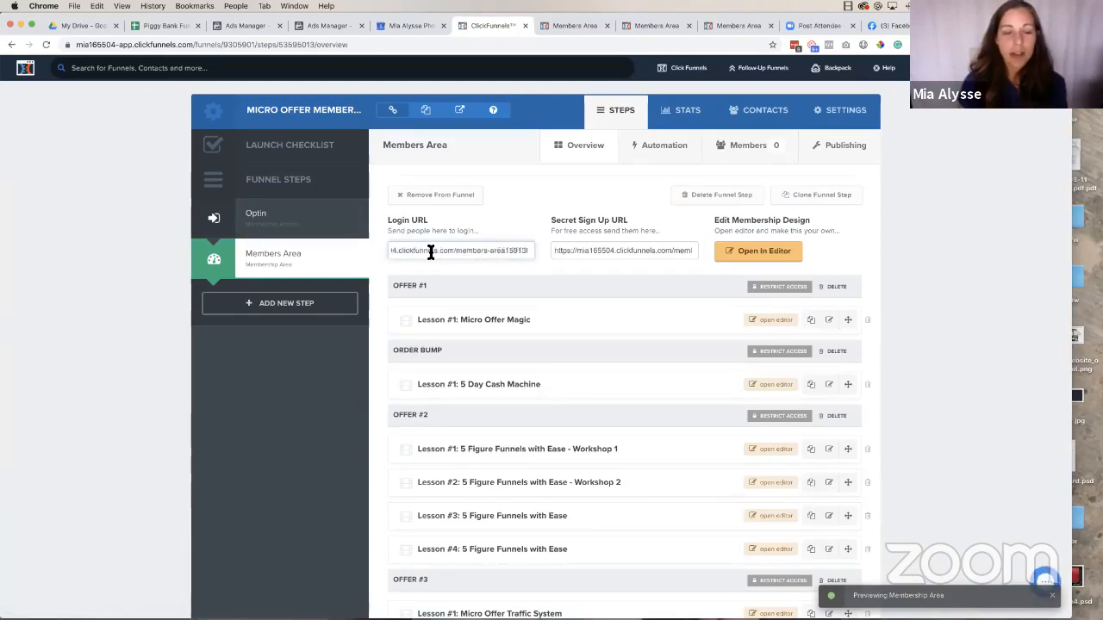
scroll(430, 253, "left", 2)
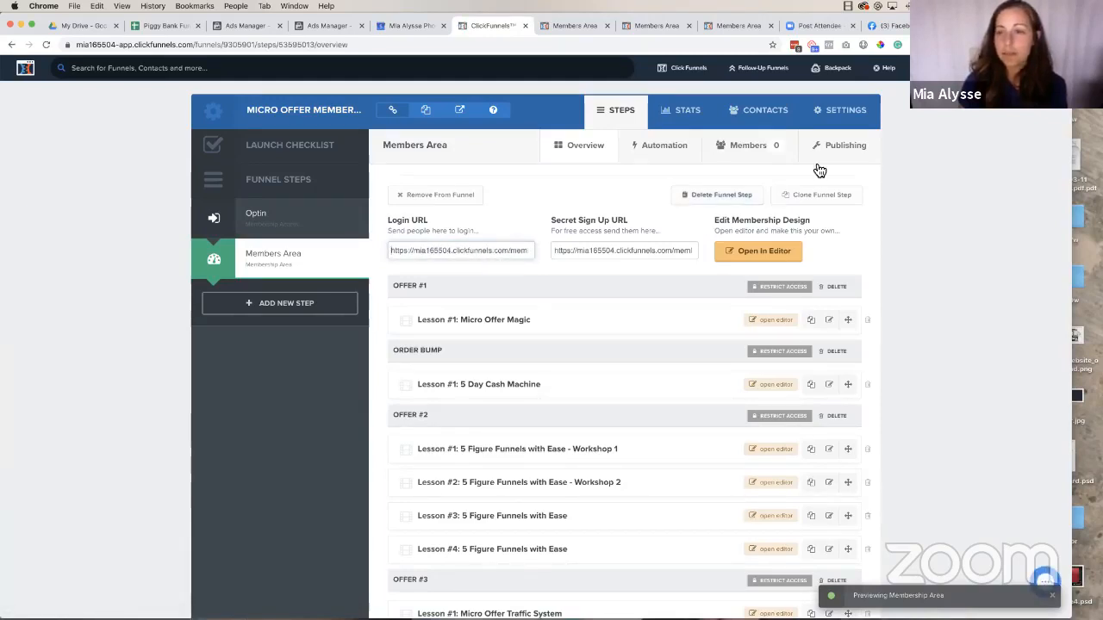
left_click(846, 110)
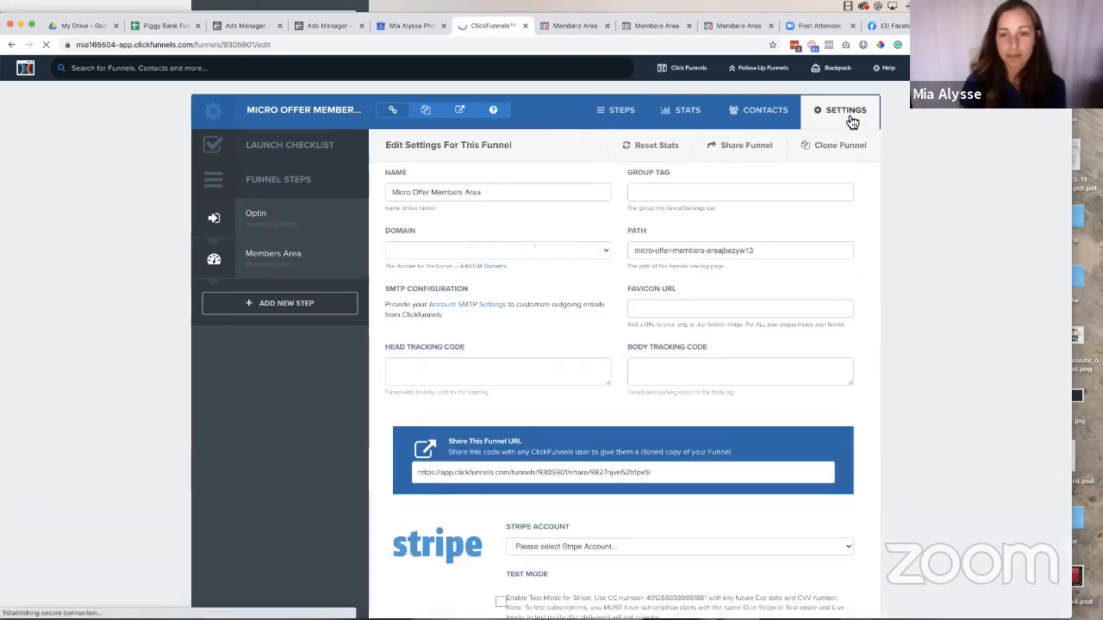
left_click(651, 251)
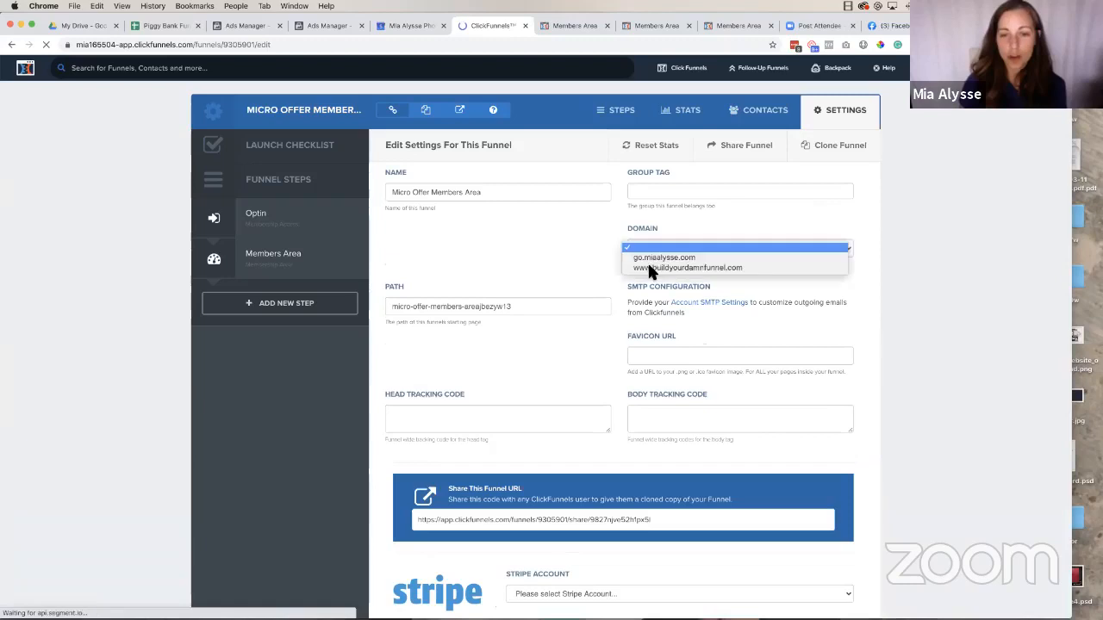
left_click(654, 258)
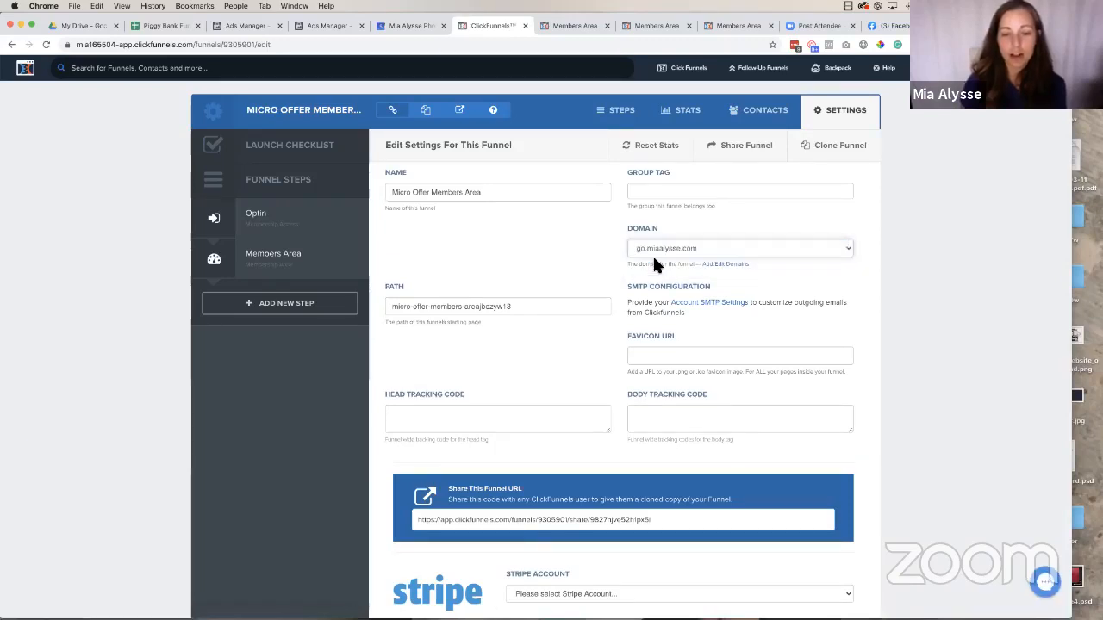
scroll(654, 258, "down", 20)
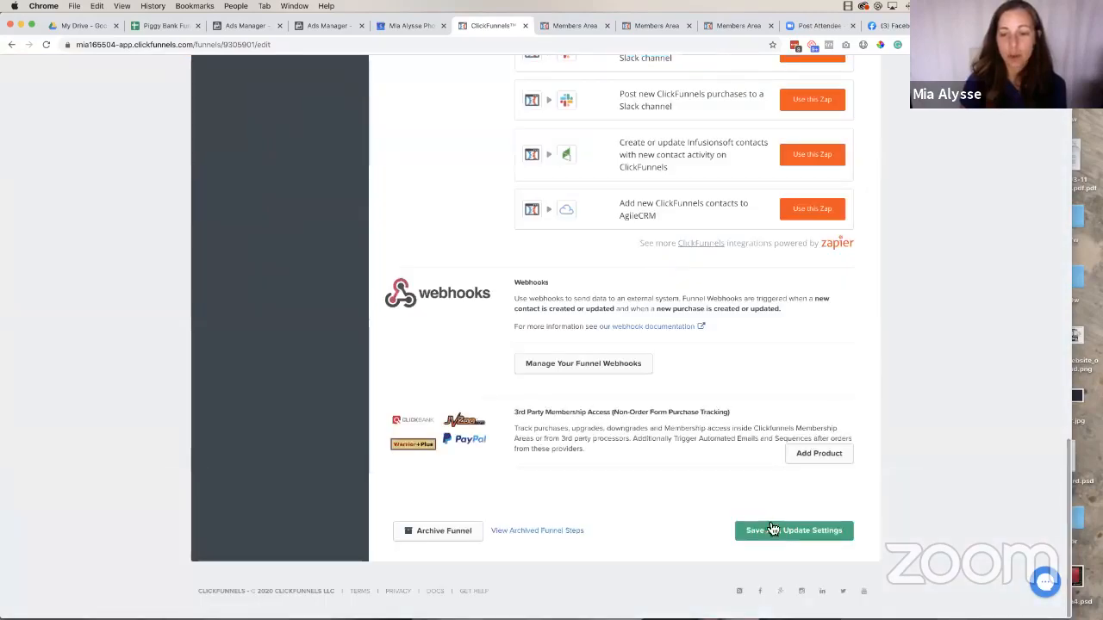
left_click(780, 533)
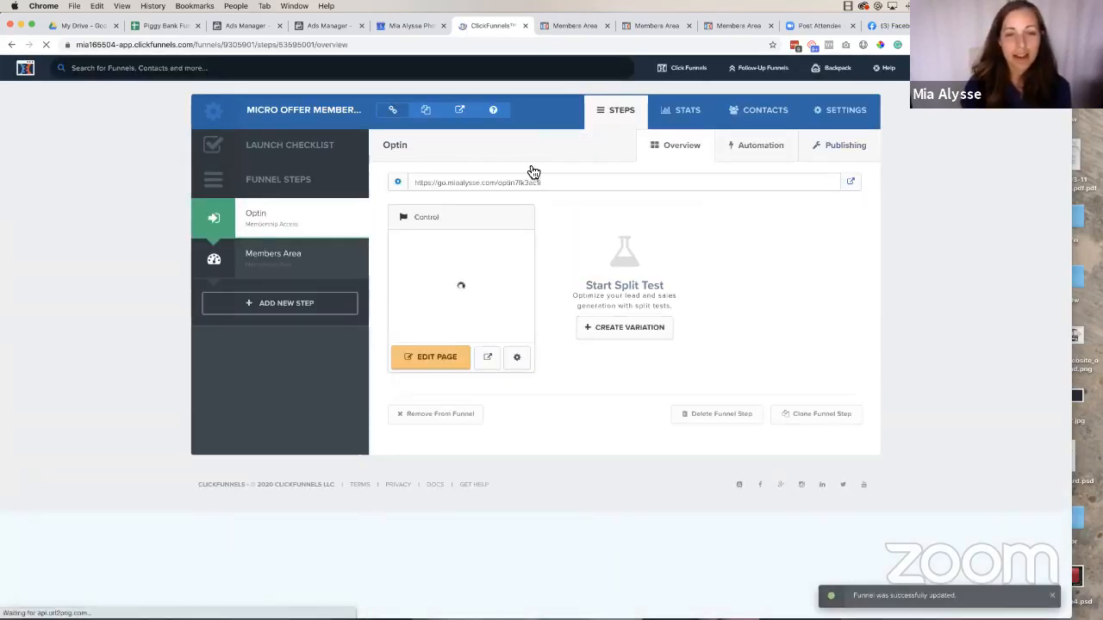
Check the Members Area step's Login URL, and set the step's path to micro-offer-login and update the page
left_click(280, 261)
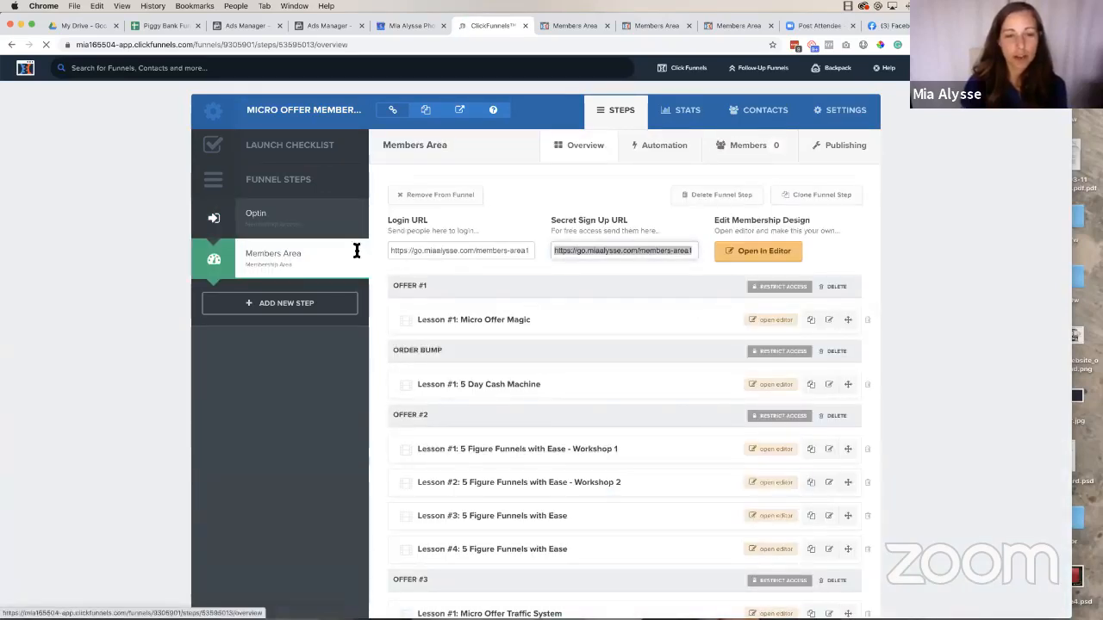
scroll(432, 251, "right", 1)
scroll(433, 251, "right", 2)
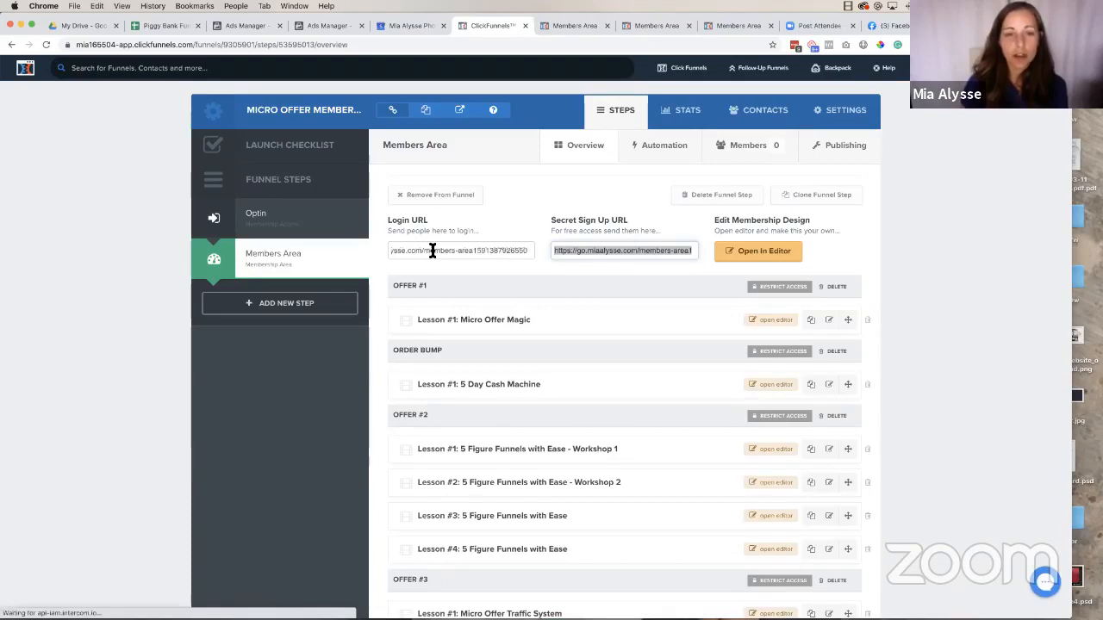
scroll(465, 251, "left", 3)
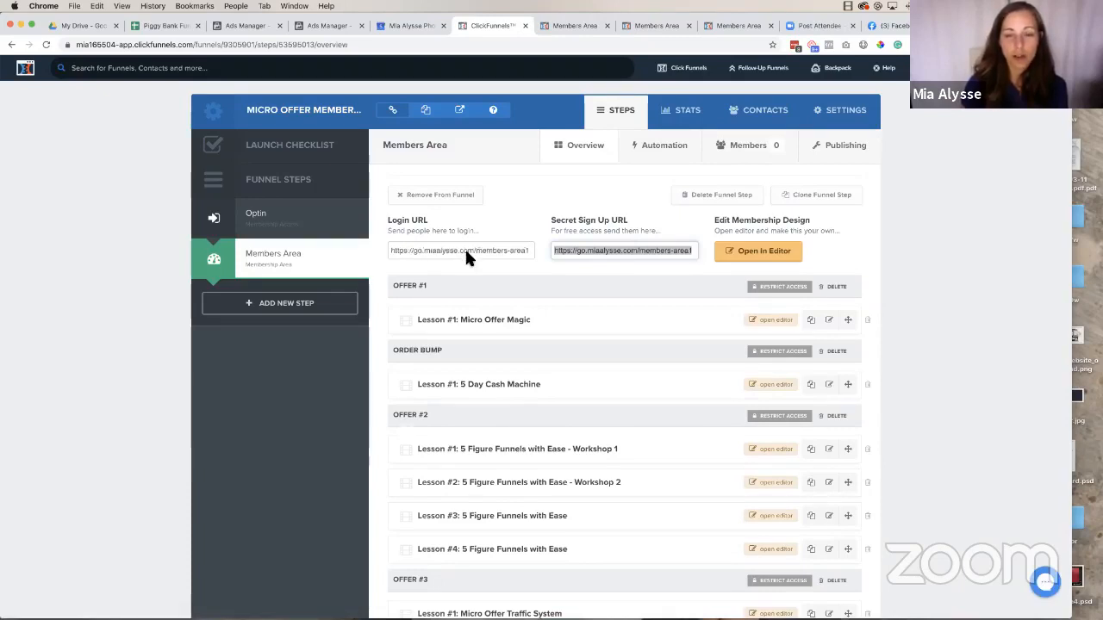
left_click(841, 154)
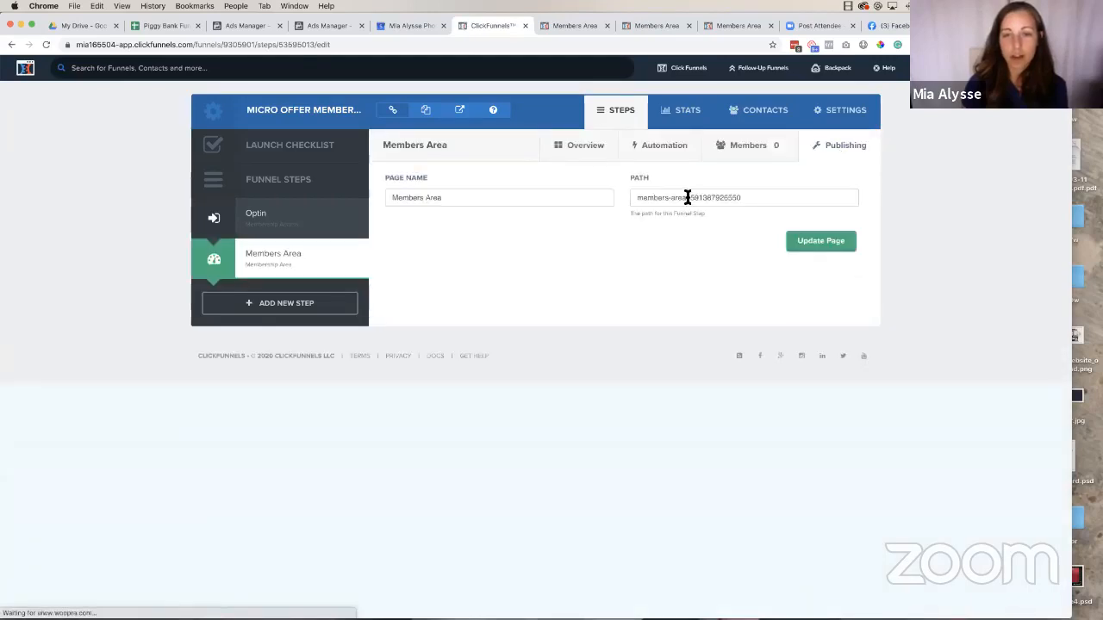
left_click_drag(687, 197, 635, 200)
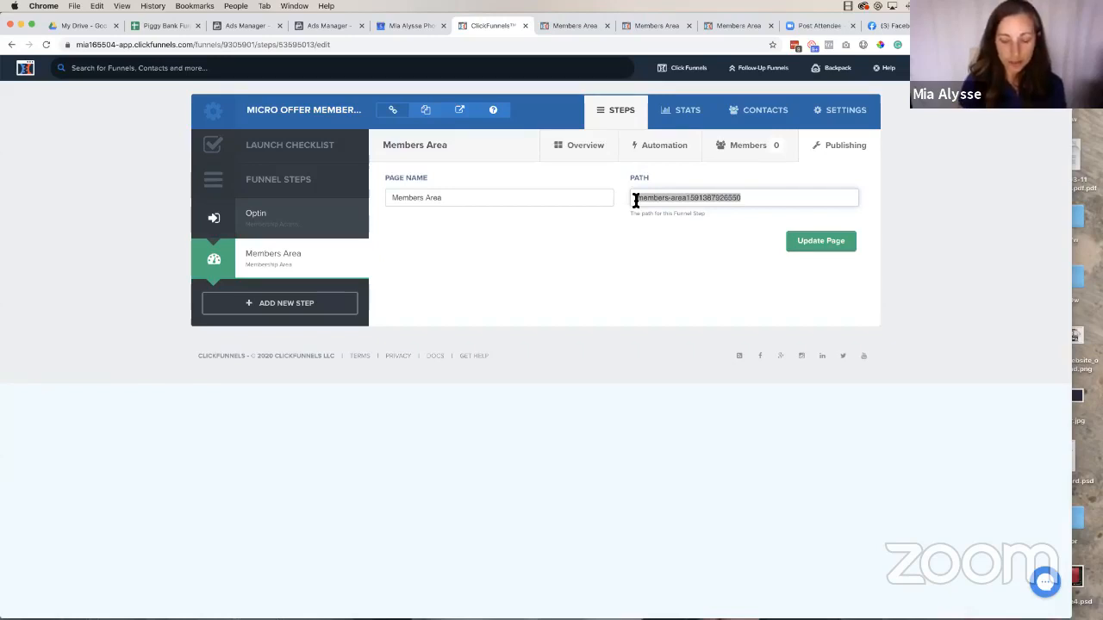
type("micro")
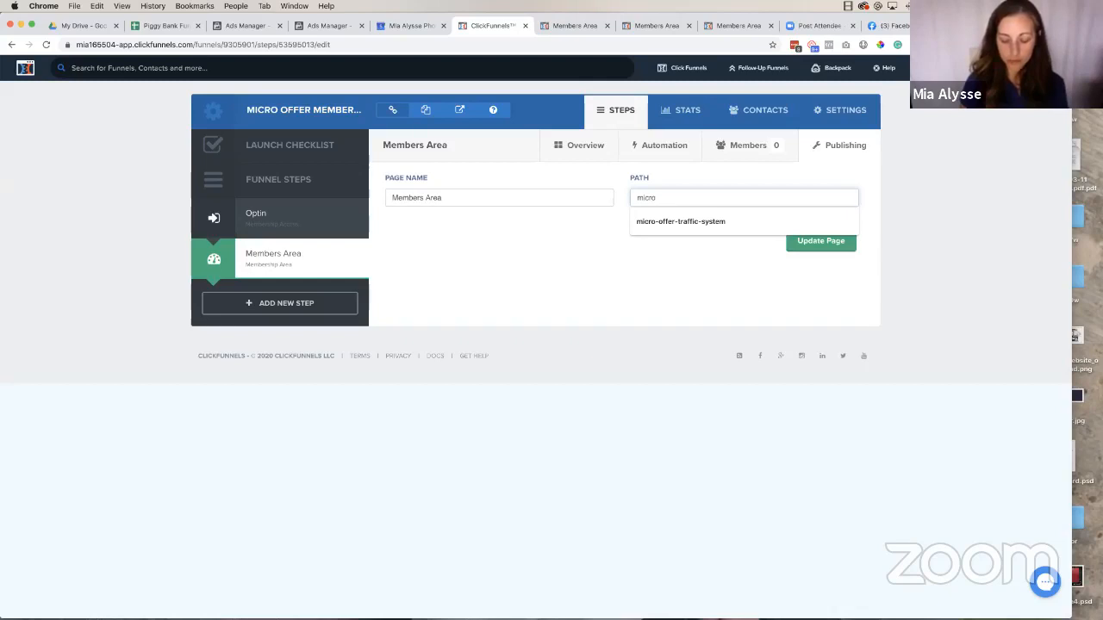
type("-offer")
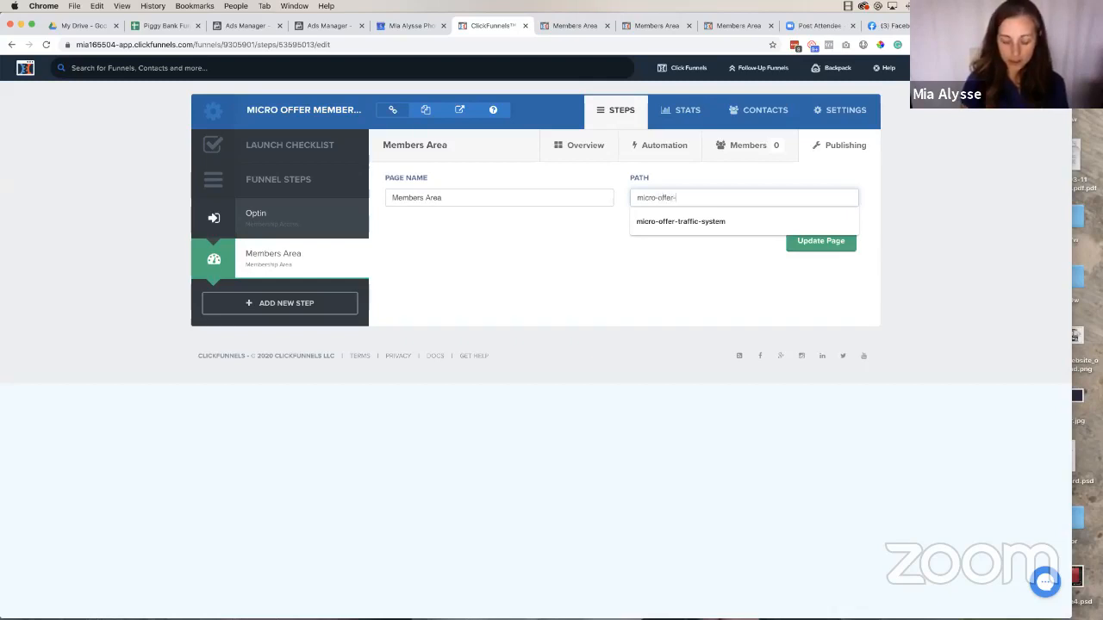
type("-login")
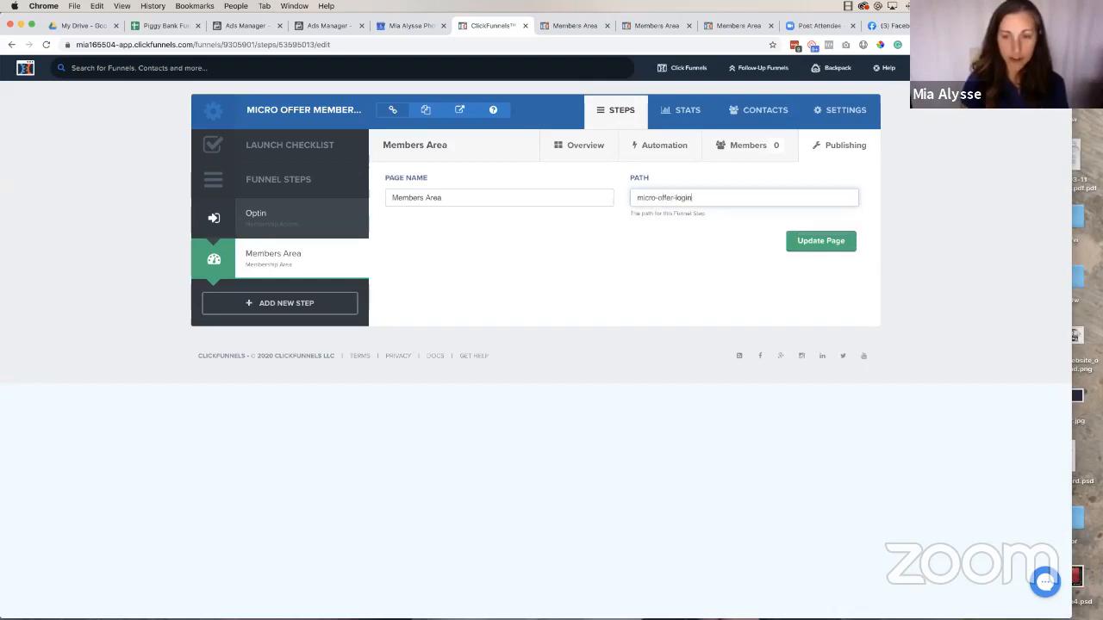
left_click(820, 246)
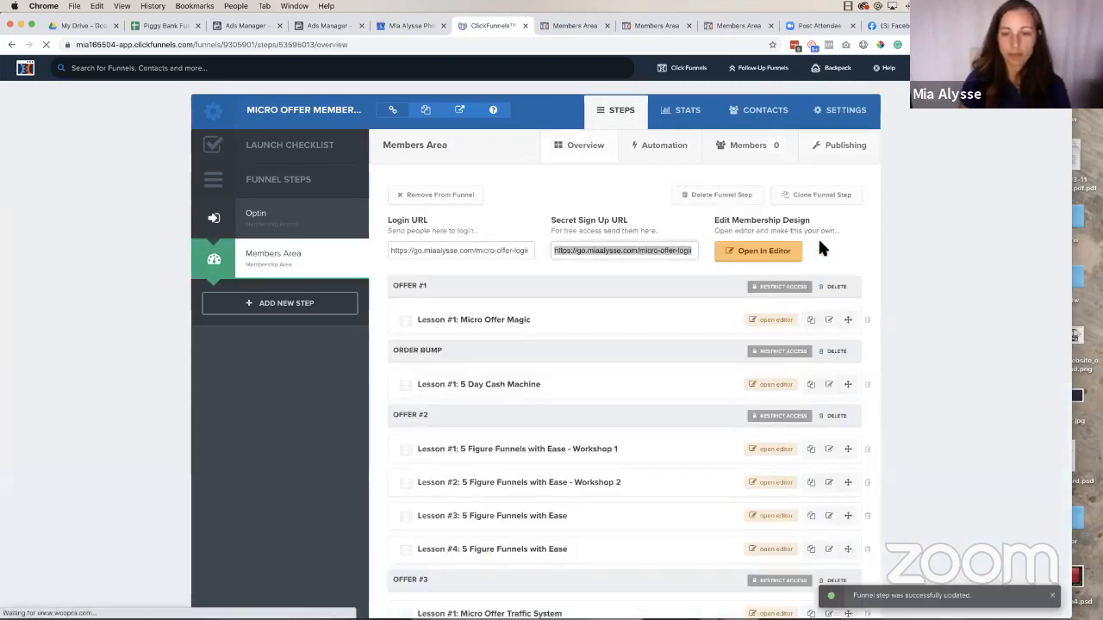
Copy the members area's Login URL and open it in a new browser tab to view the login page
left_click(485, 250)
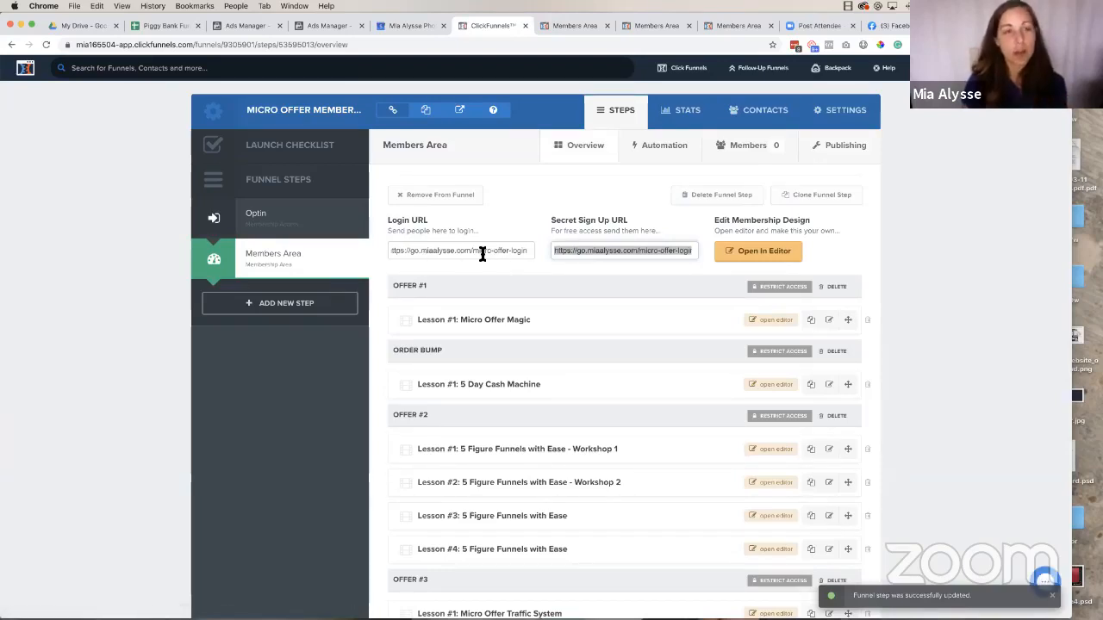
triple_click(460, 251)
key("super+c")
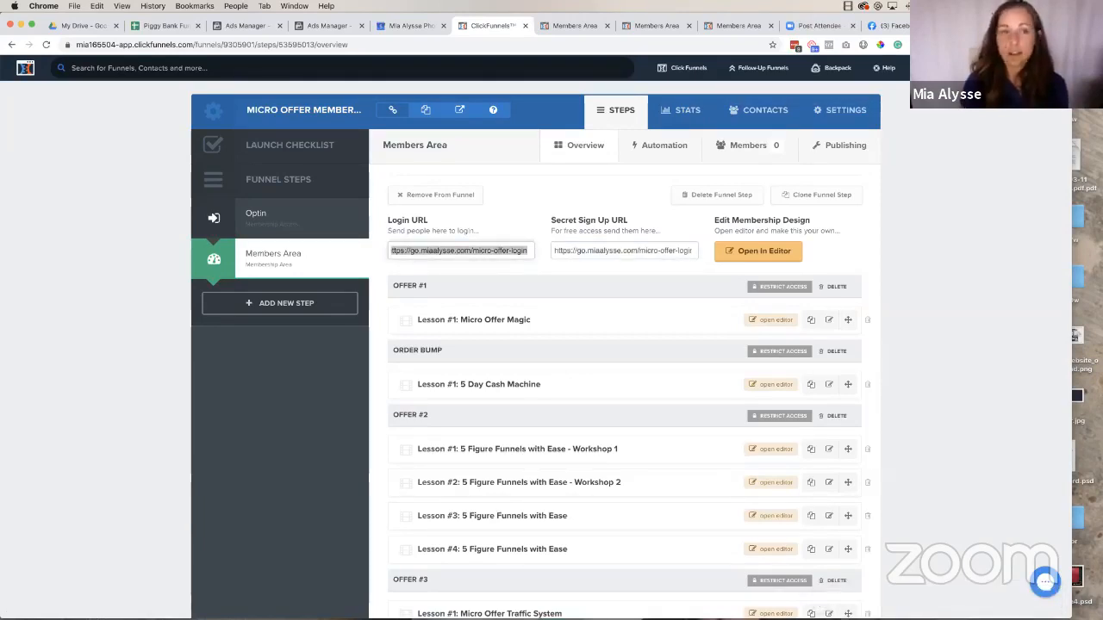
key("super+t")
key("super+v")
key("Return")
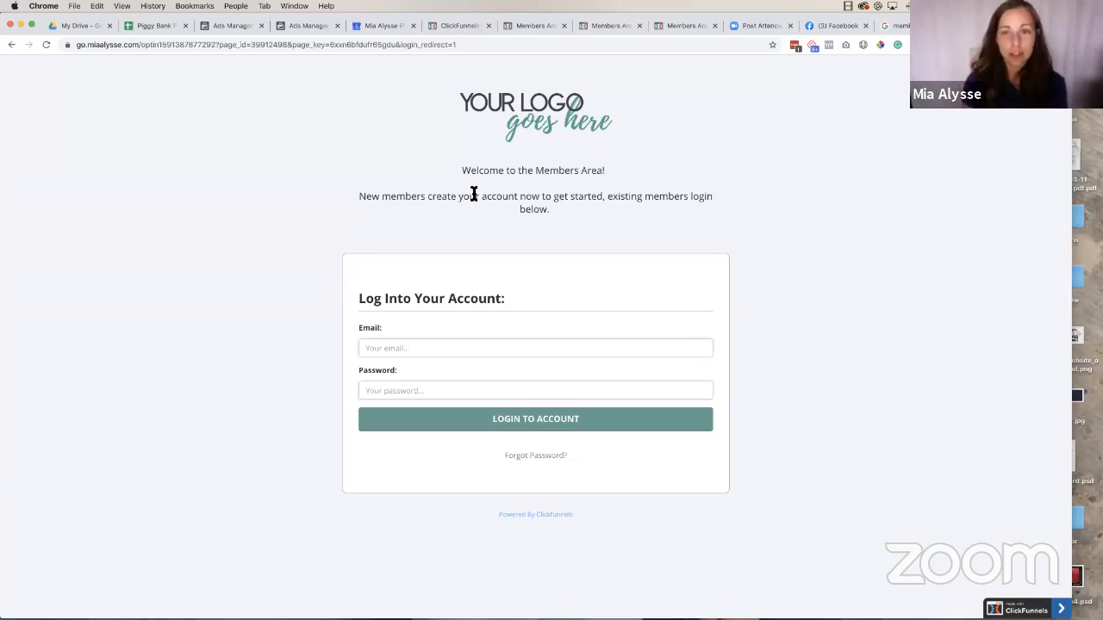
Return to the funnel's Members Area overview and examine the Login URL that members are sent to
left_click(459, 26)
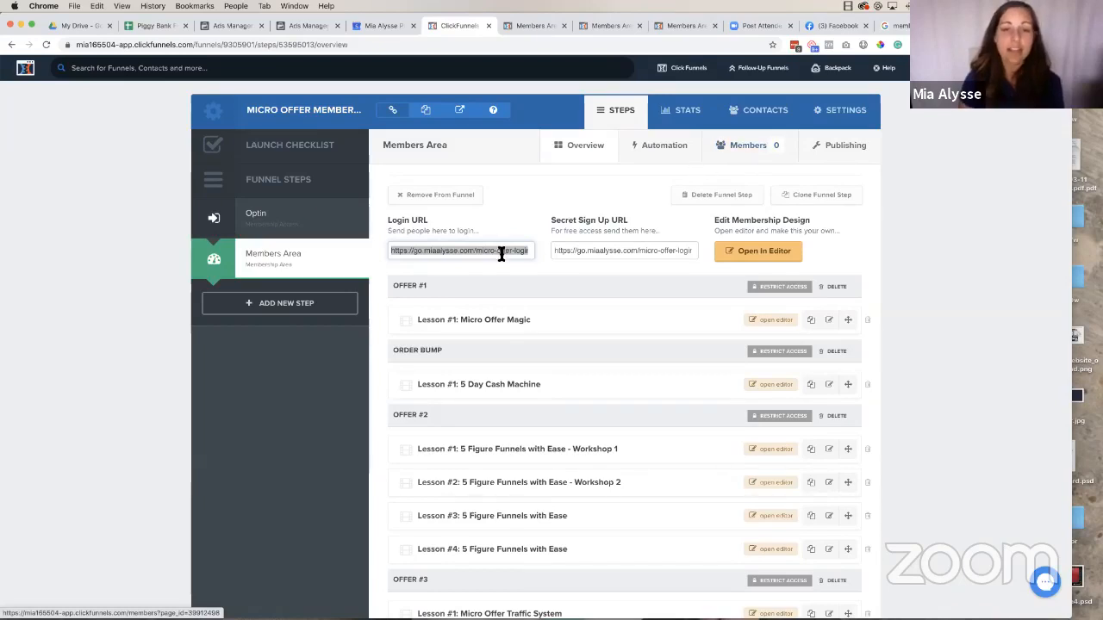
left_click(424, 254)
left_click_drag(407, 253, 527, 256)
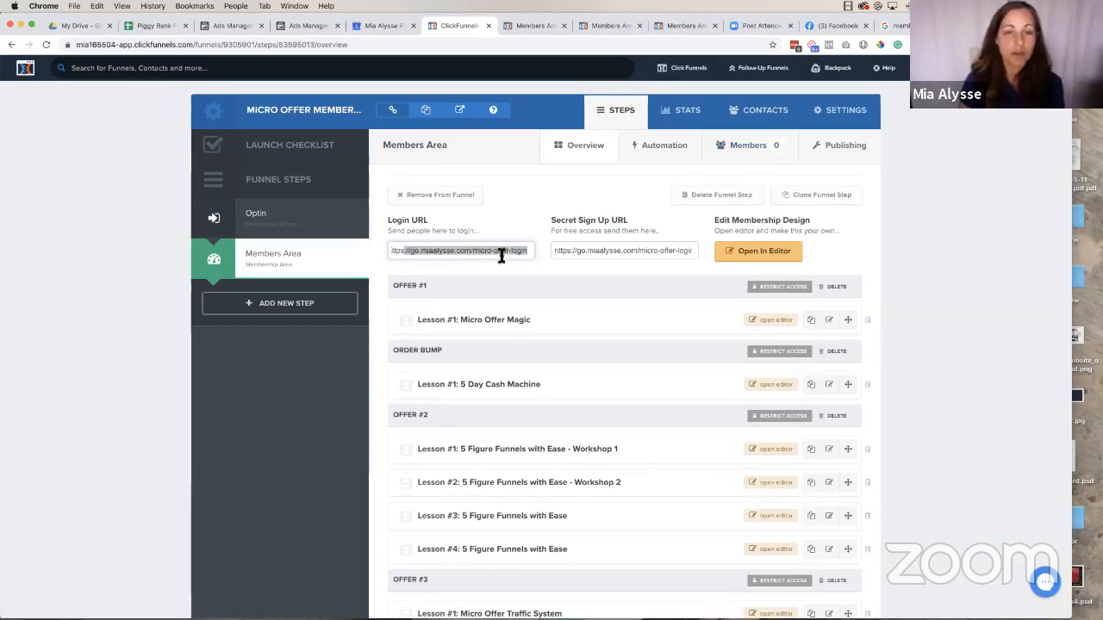
left_click(492, 254)
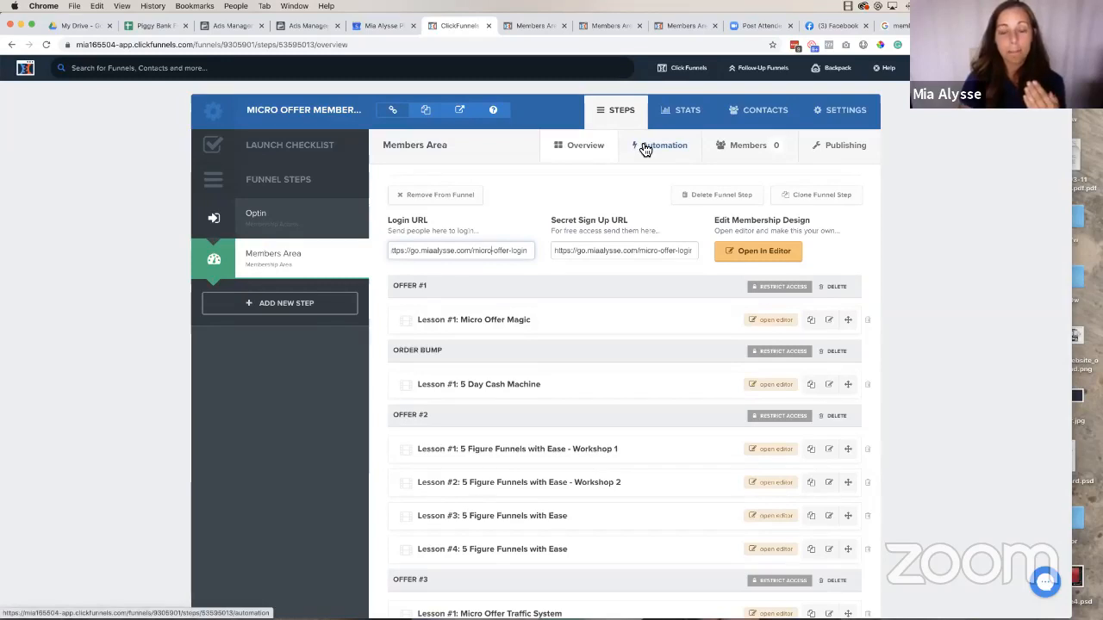
View the Members Area step's member list with its email search, and open its automation events
left_click(744, 148)
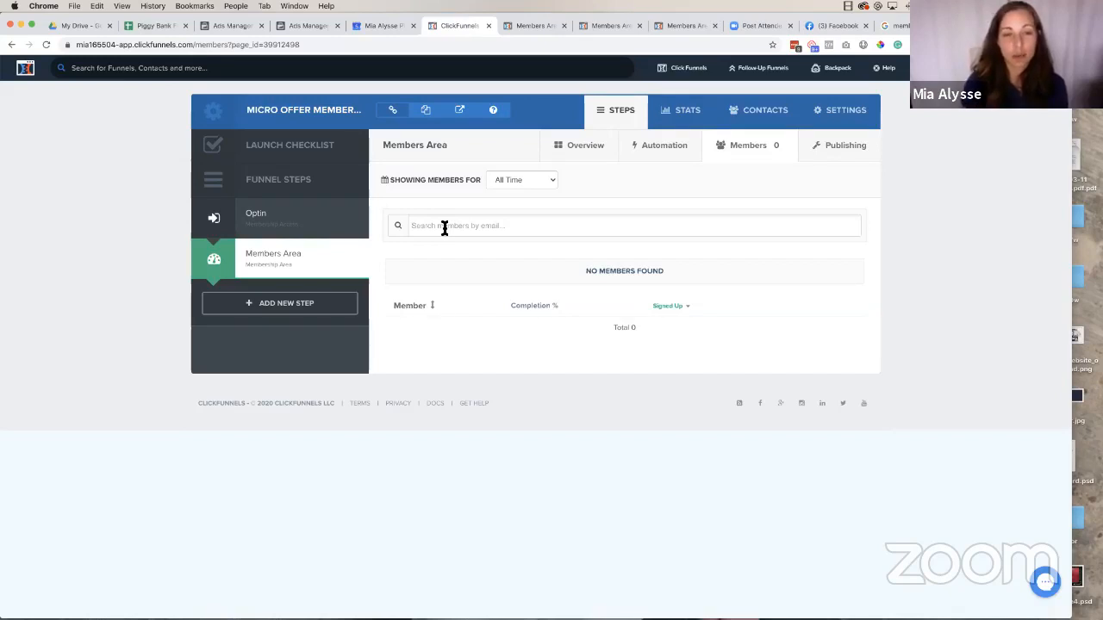
left_click(444, 226)
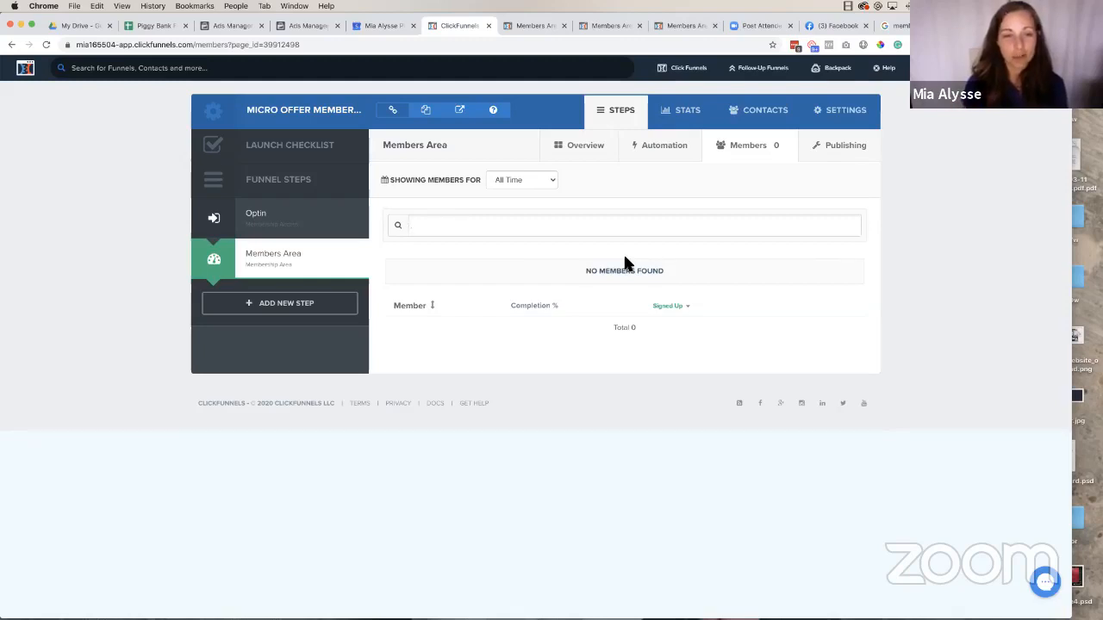
left_click(659, 152)
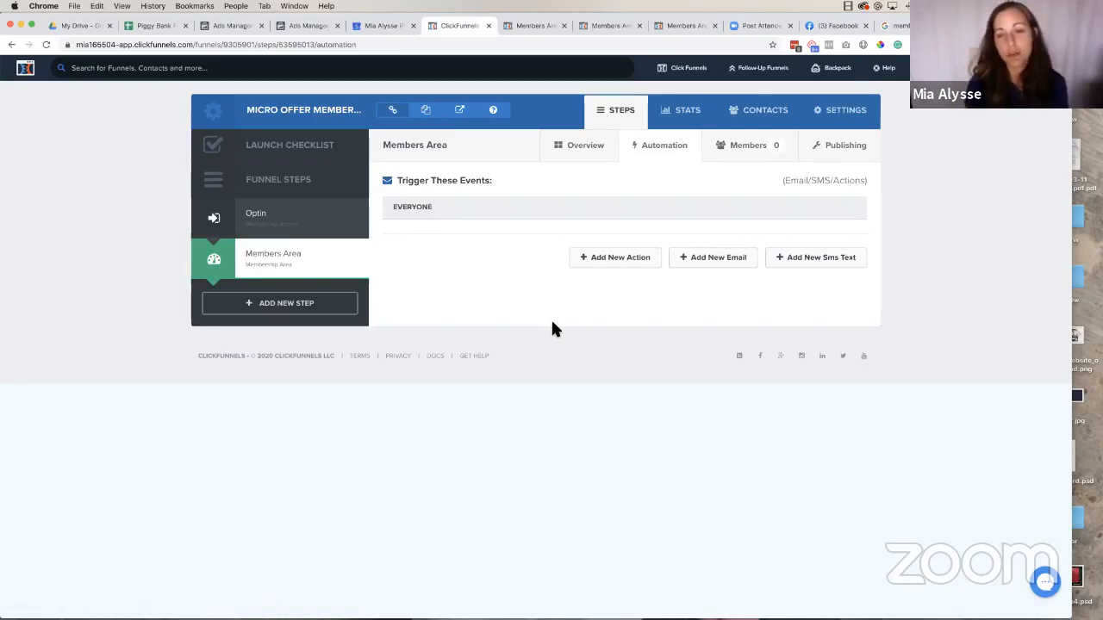
left_click(593, 259)
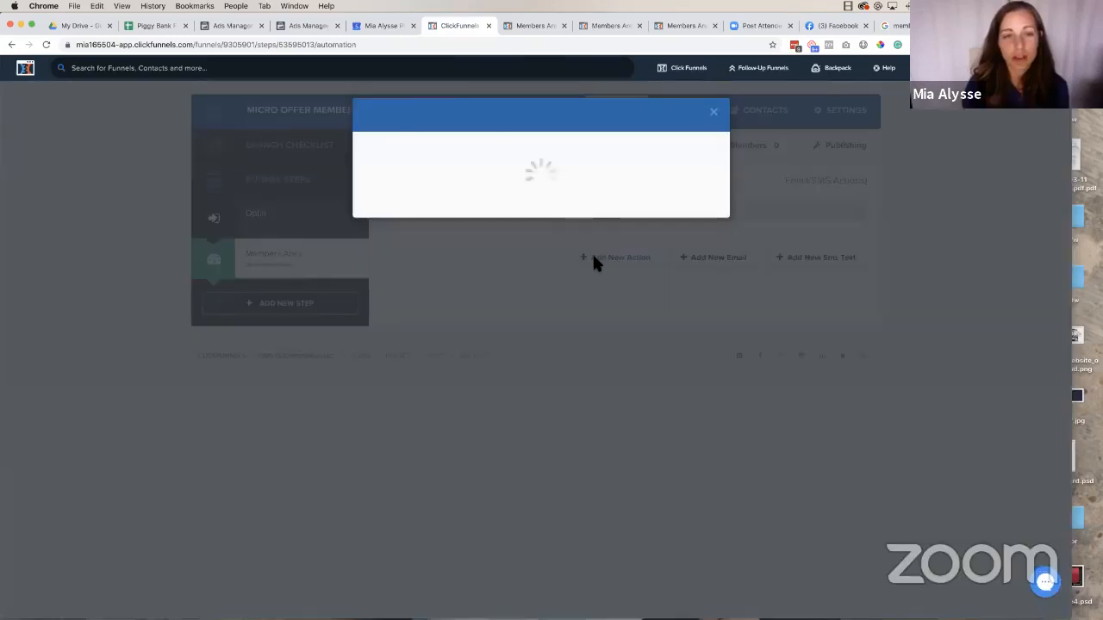
left_click(414, 241)
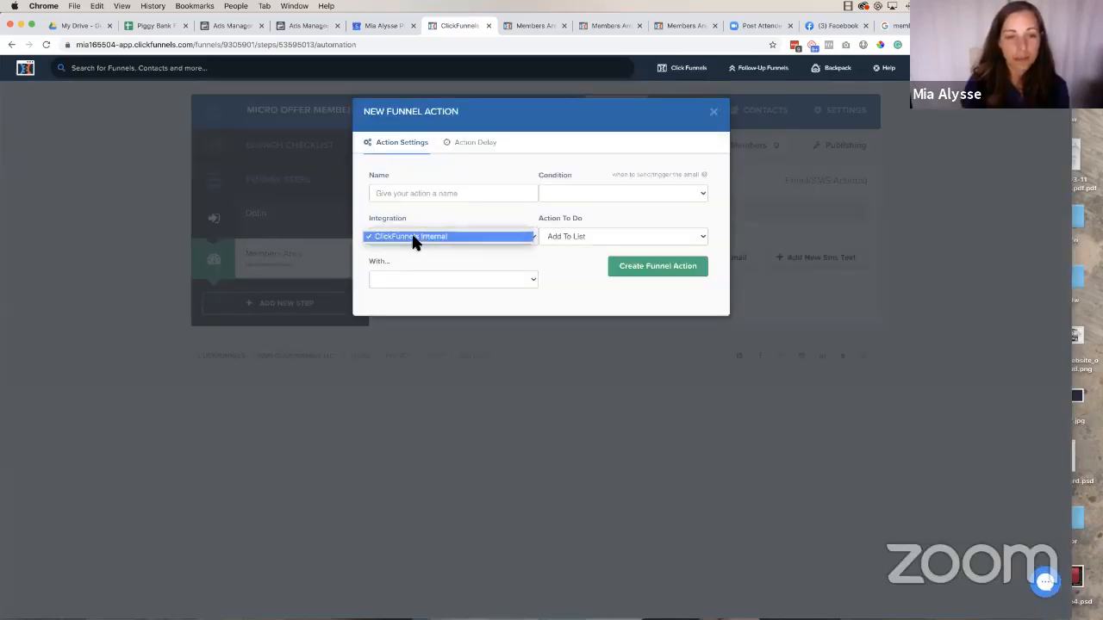
left_click(423, 228)
left_click(572, 239)
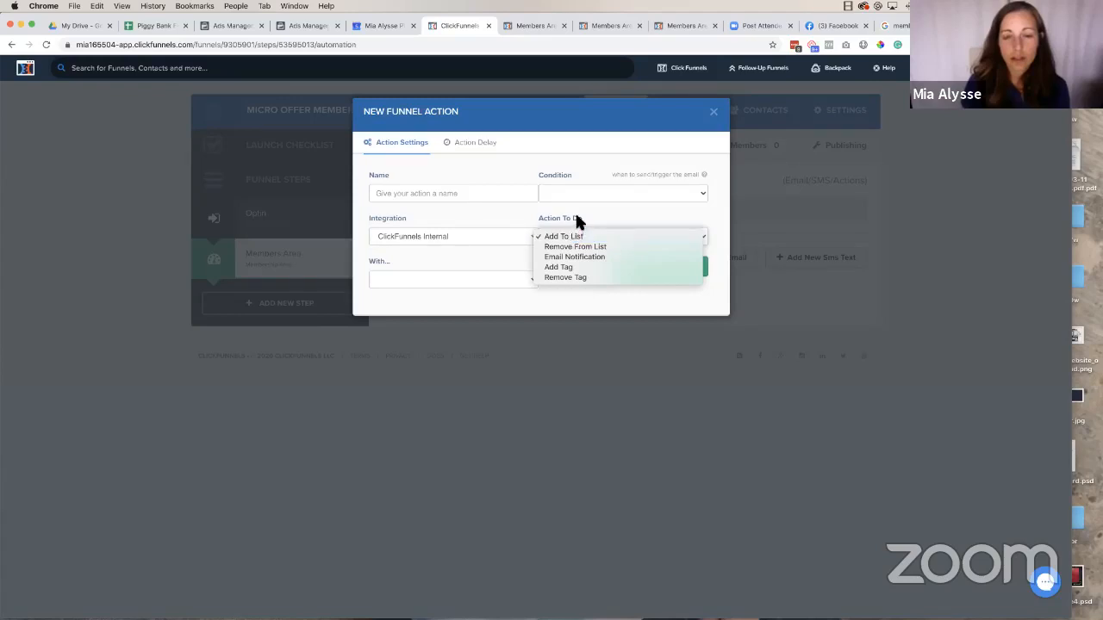
left_click(569, 258)
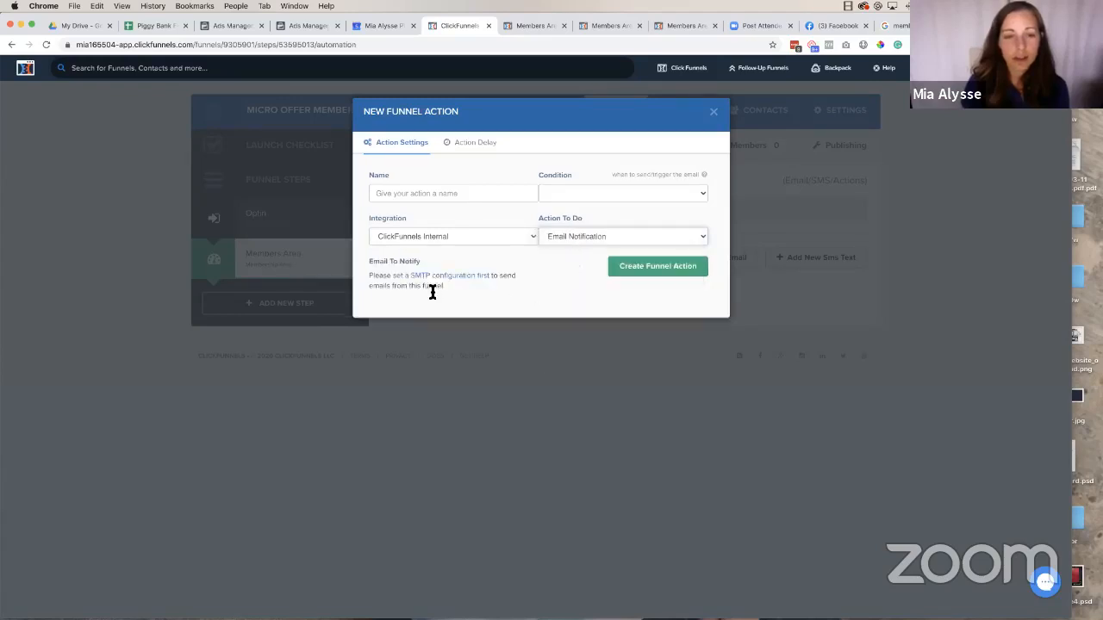
left_click(562, 193)
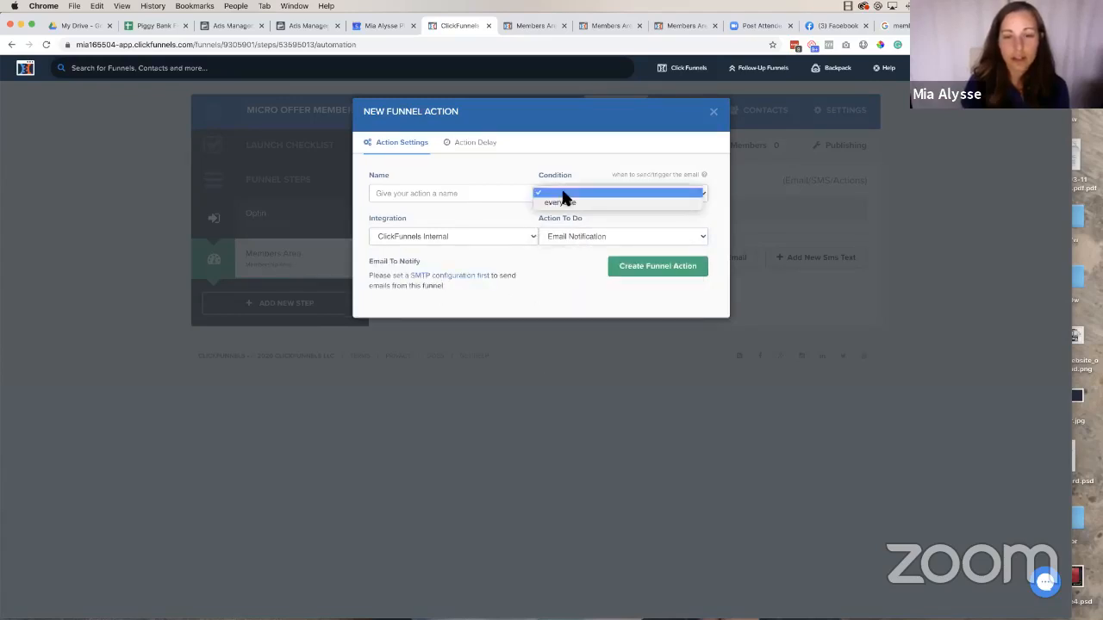
left_click(542, 202)
left_click(396, 193)
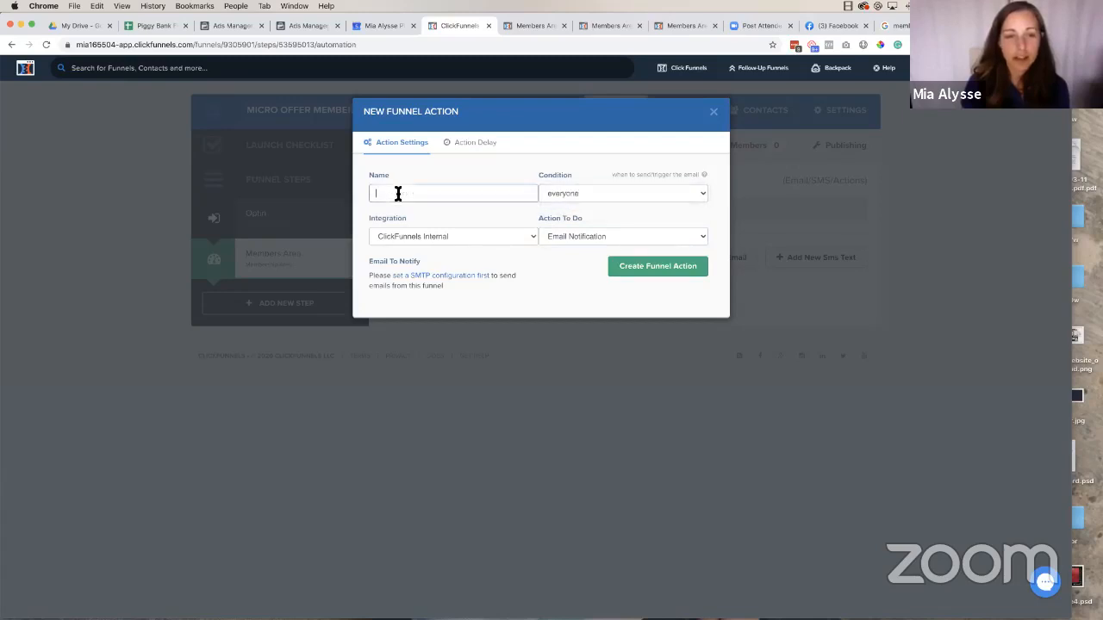
left_click(475, 147)
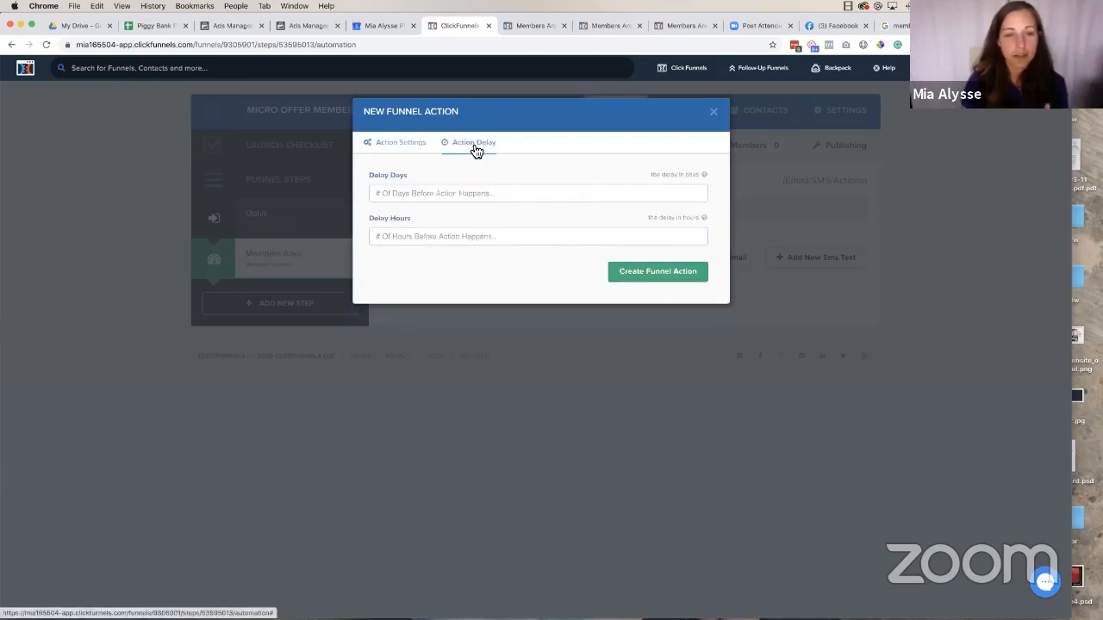
left_click(399, 147)
left_click(399, 191)
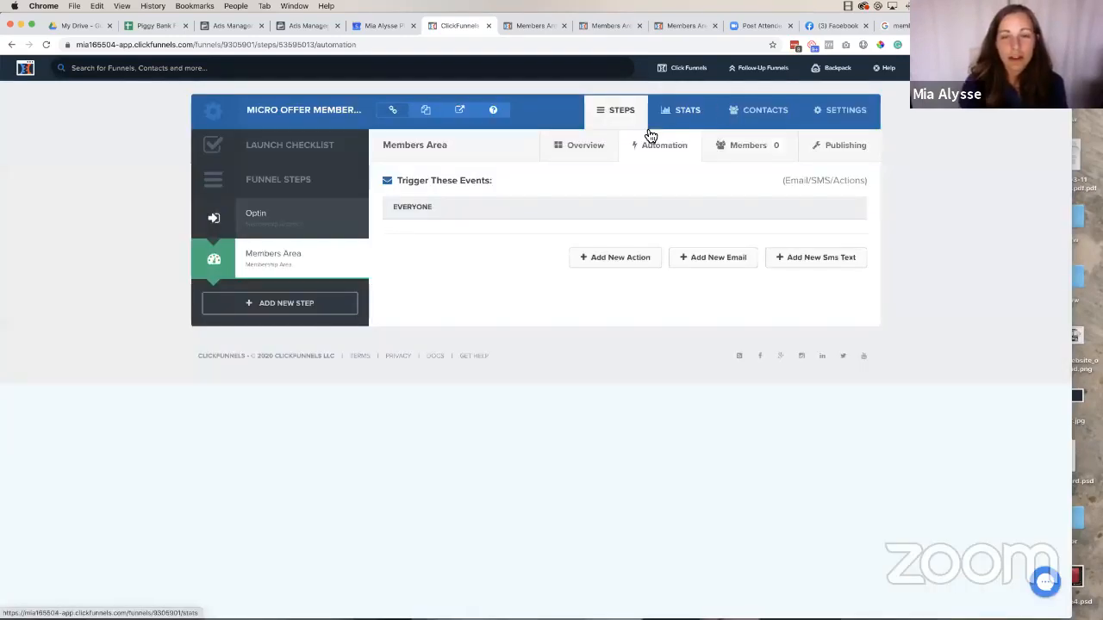
Return to the Members Area overview and review the lesson sections and their access restriction options through Offer #3
left_click(586, 161)
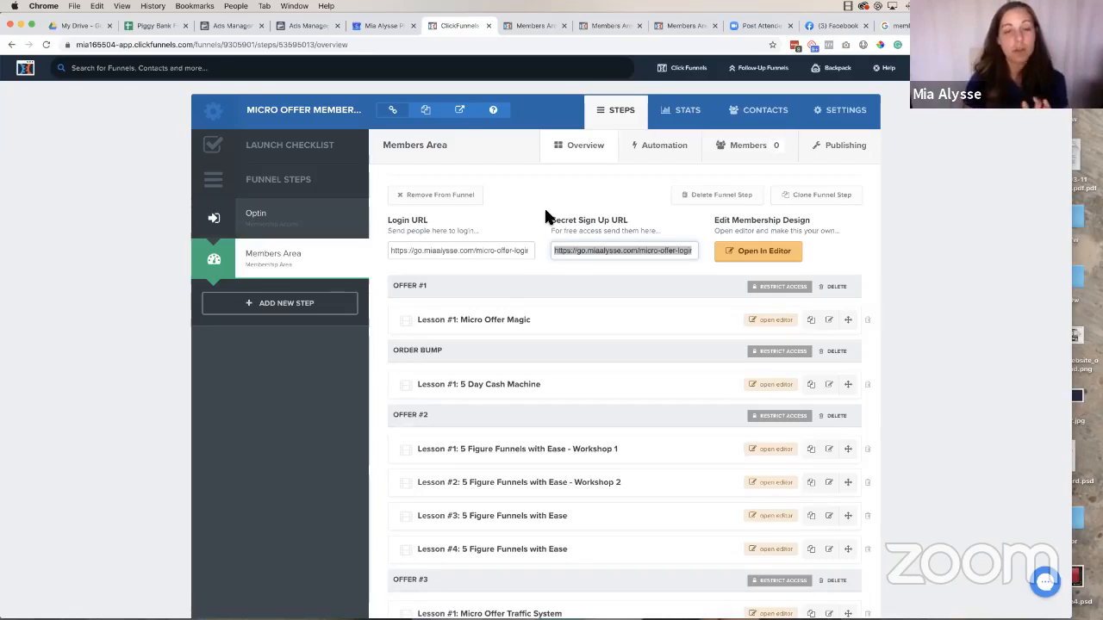
scroll(532, 273, "down", 1)
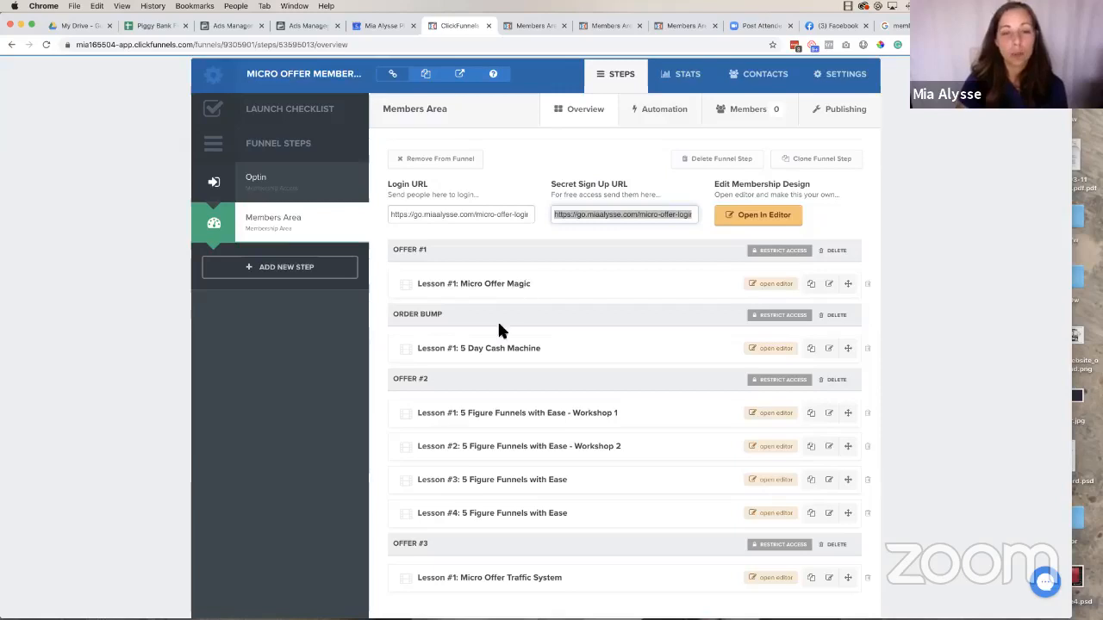
scroll(498, 325, "down", 3)
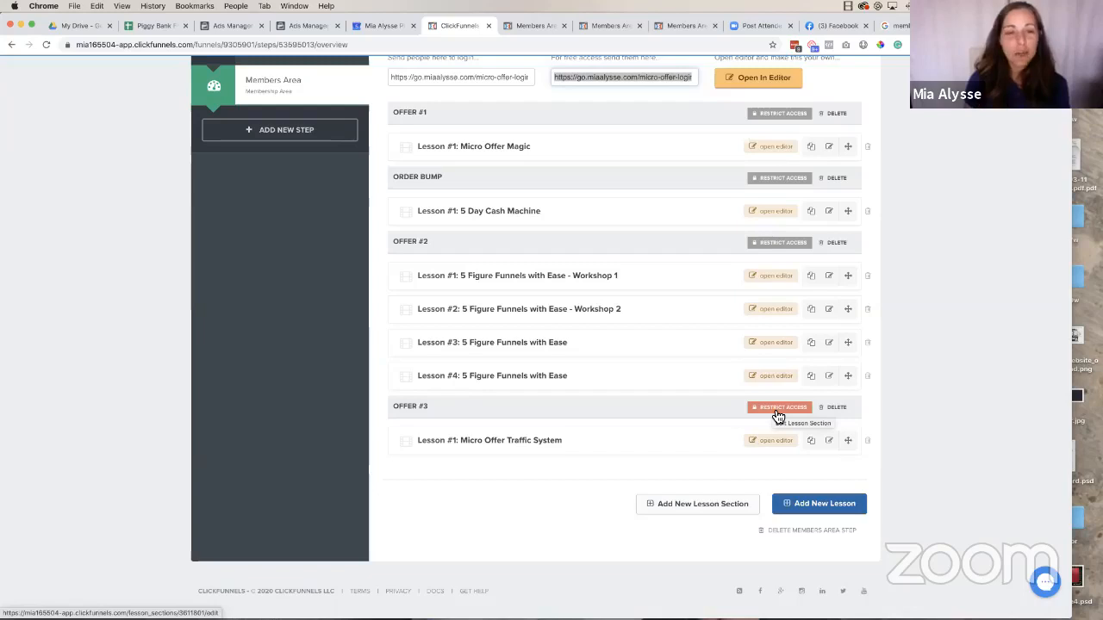
scroll(750, 411, "up", 3)
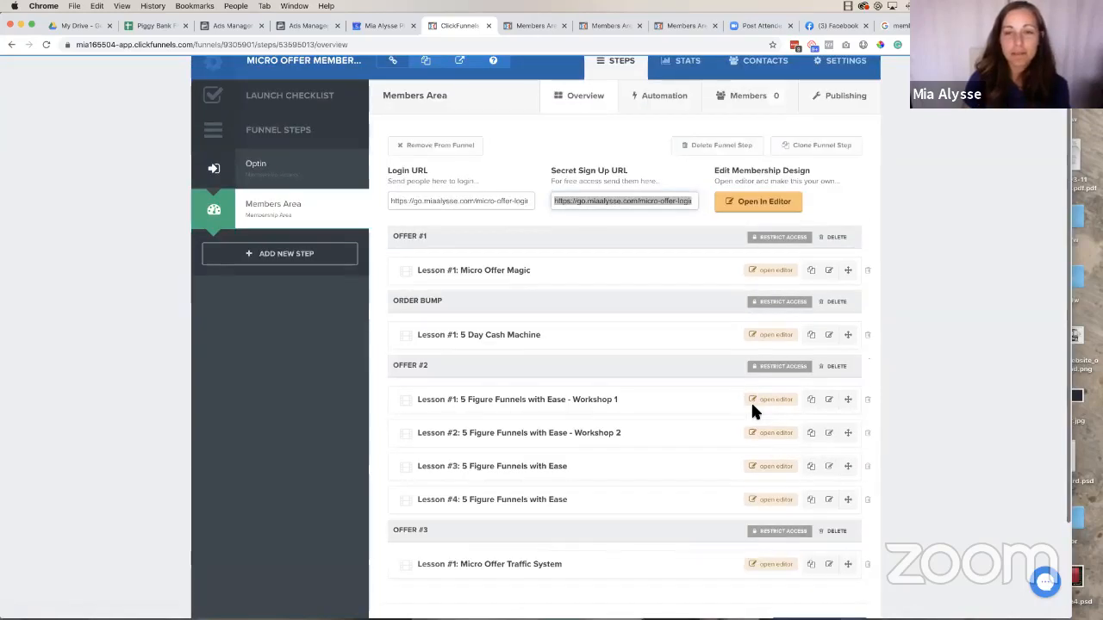
scroll(676, 389, "up", 1)
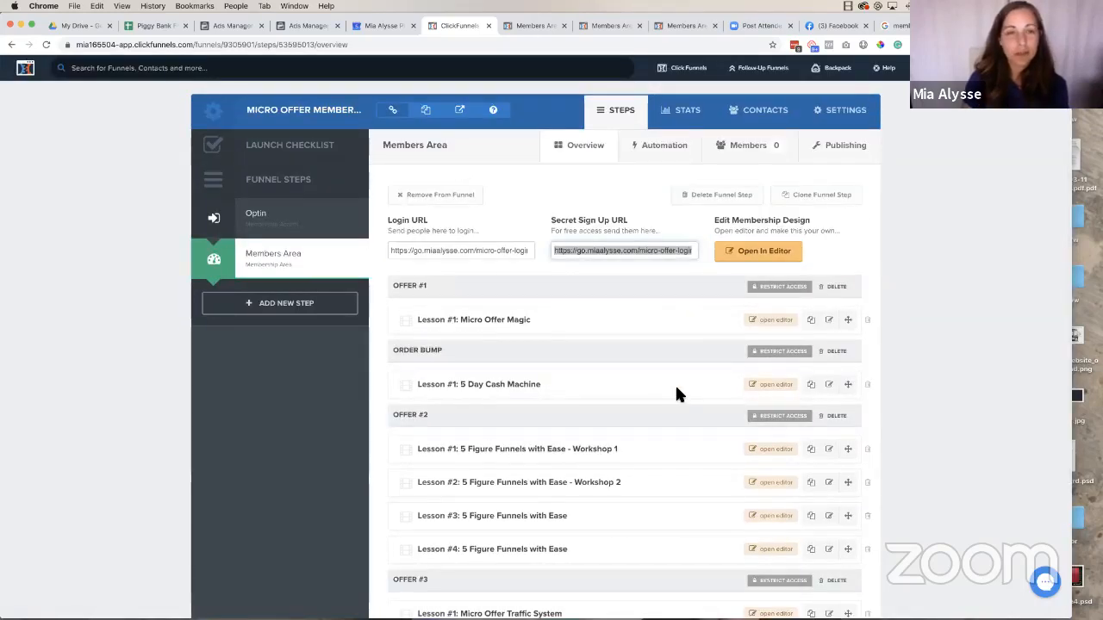